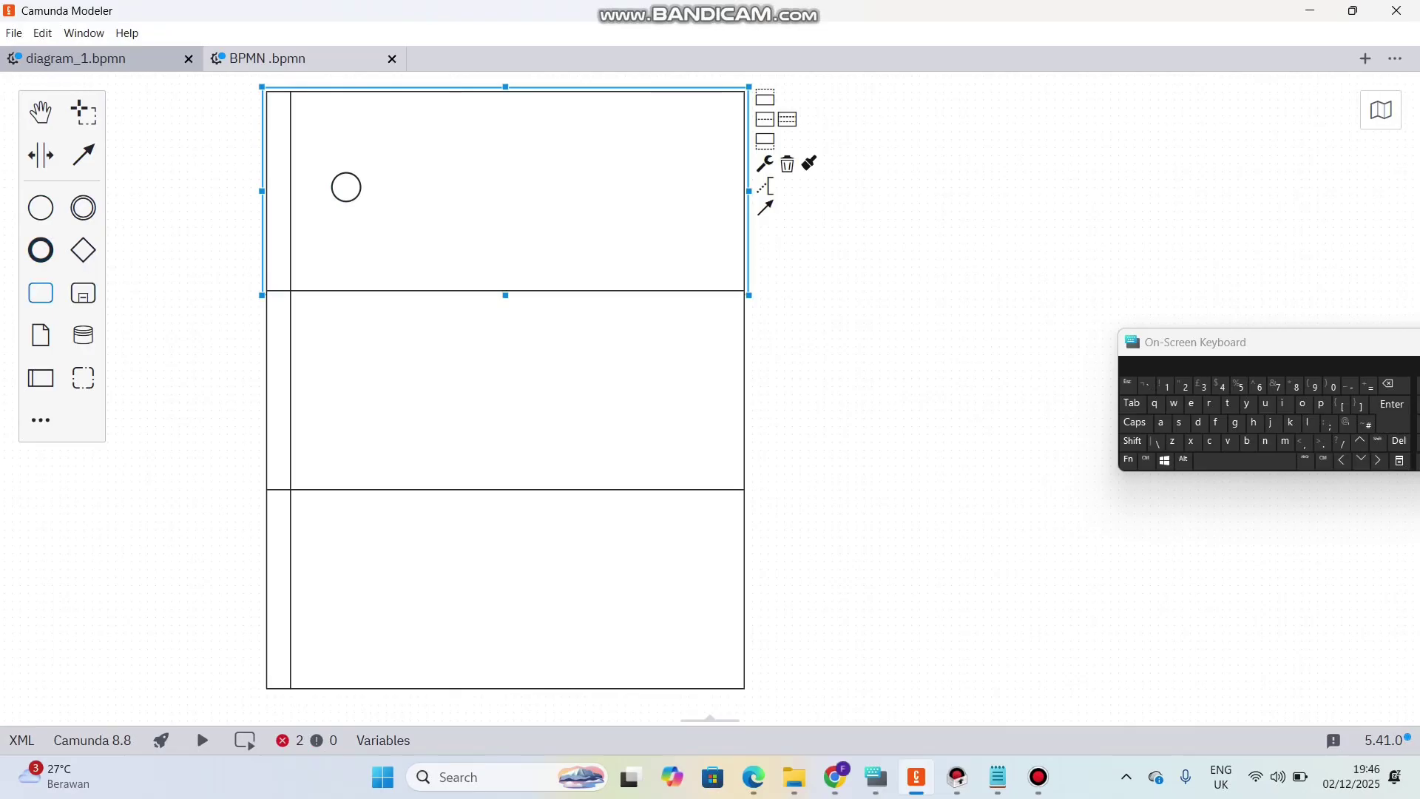
- Place a task and an exclusive gateway in line with the top lane's start event, and connect the start event to the task
{"action": "left_click_drag", "start_coordinate": [41, 293], "coordinate": [441, 187]}
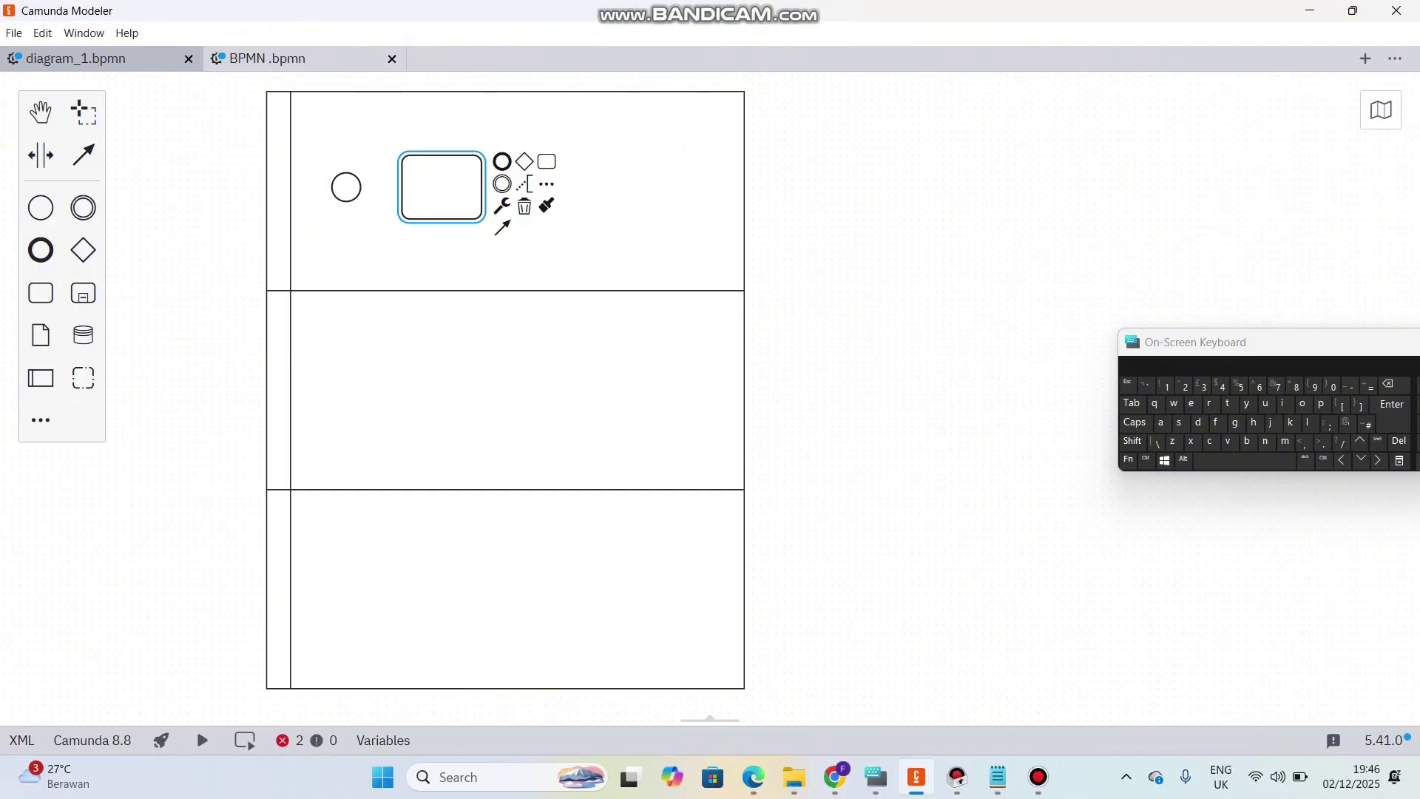
{"action": "left_click", "coordinate": [550, 248]}
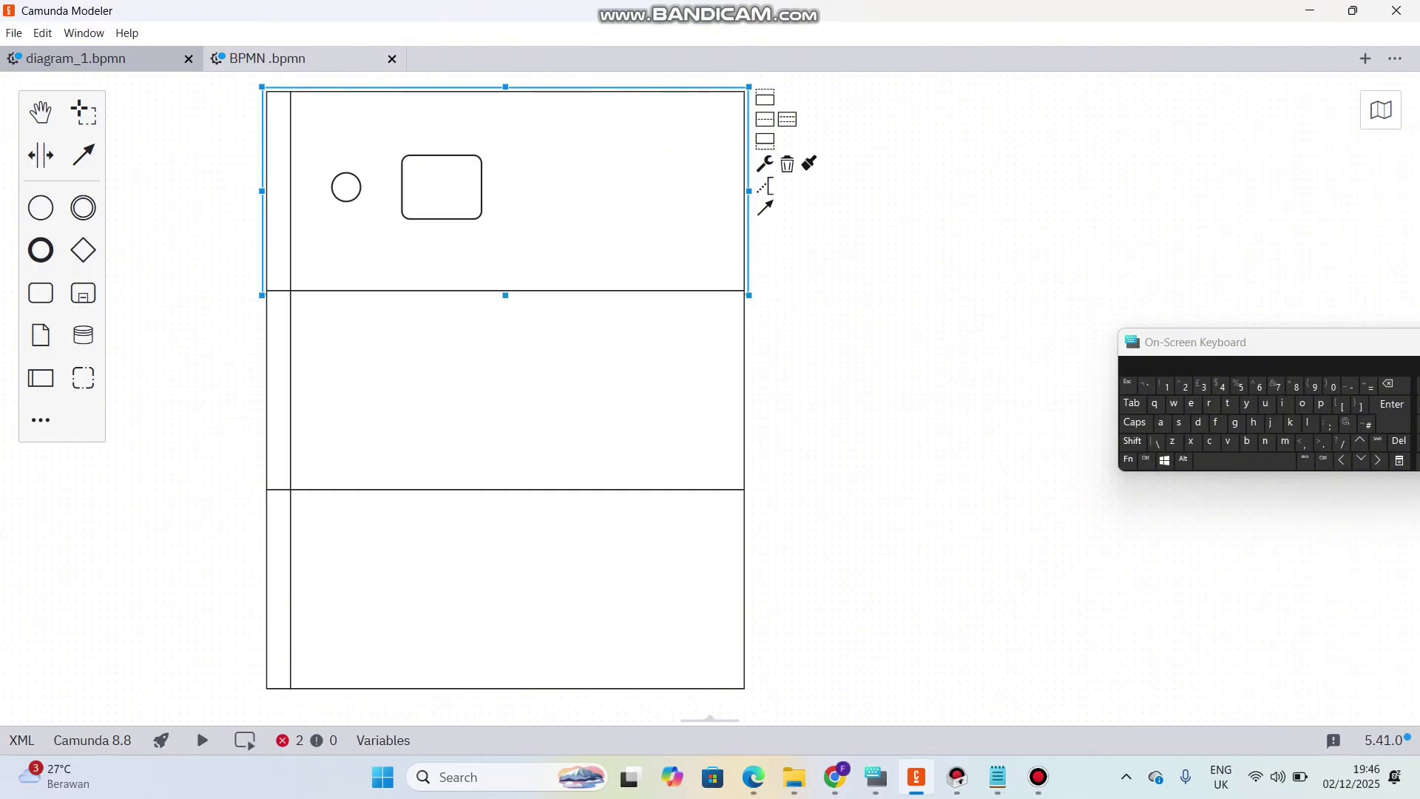
{"action": "left_click_drag", "start_coordinate": [83, 249], "coordinate": [577, 195]}
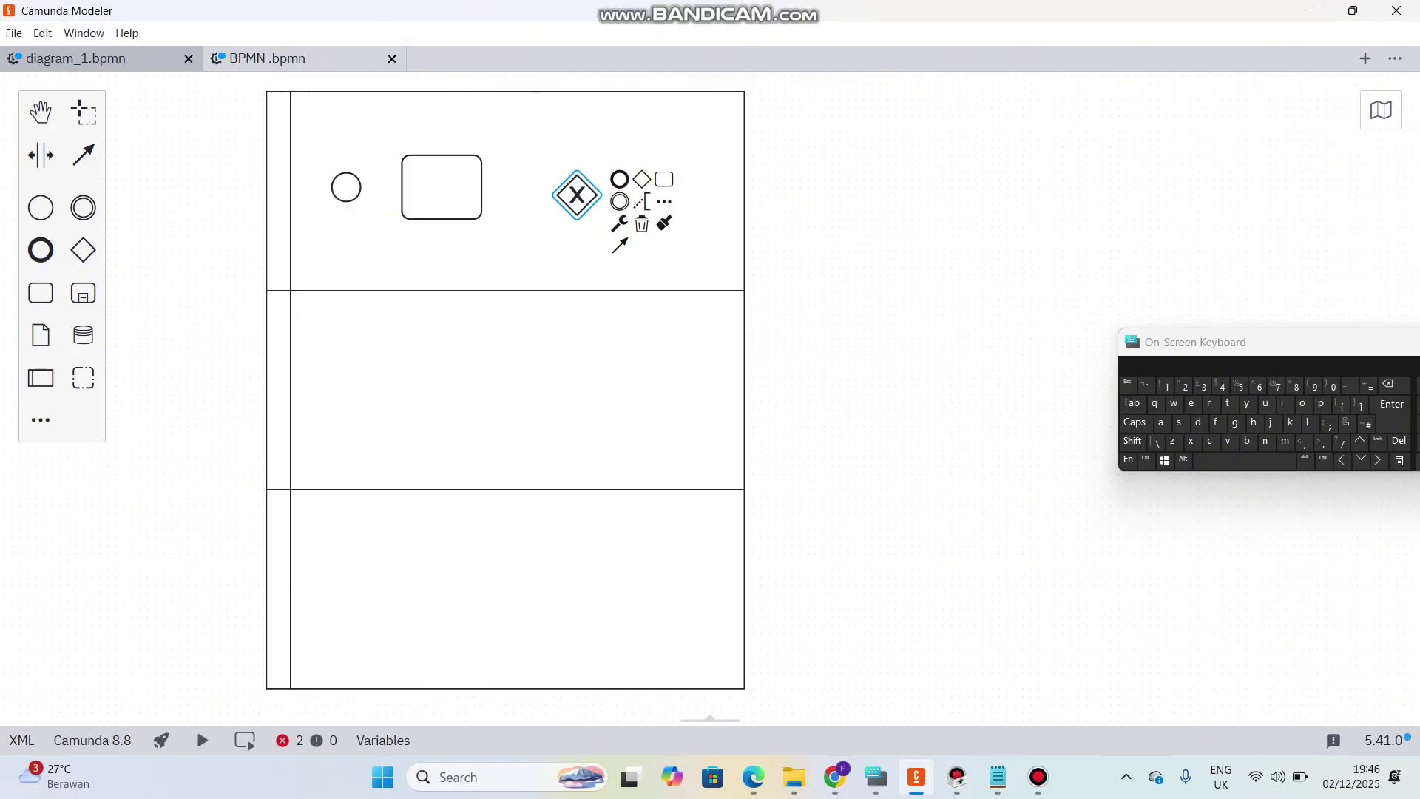
{"action": "left_click_drag", "start_coordinate": [577, 195], "coordinate": [585, 188]}
{"action": "left_click", "coordinate": [346, 187]}
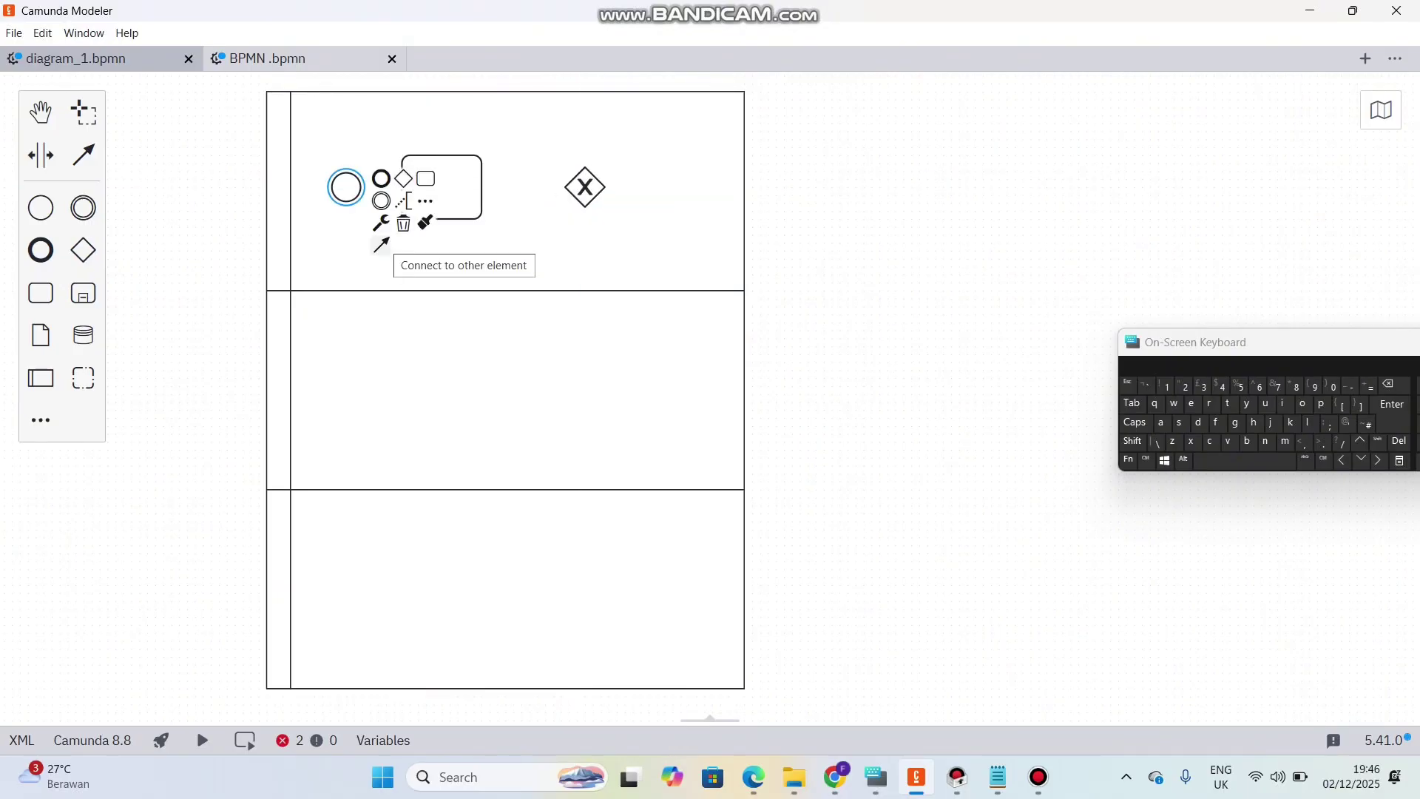
{"action": "left_click_drag", "start_coordinate": [380, 244], "coordinate": [418, 193]}
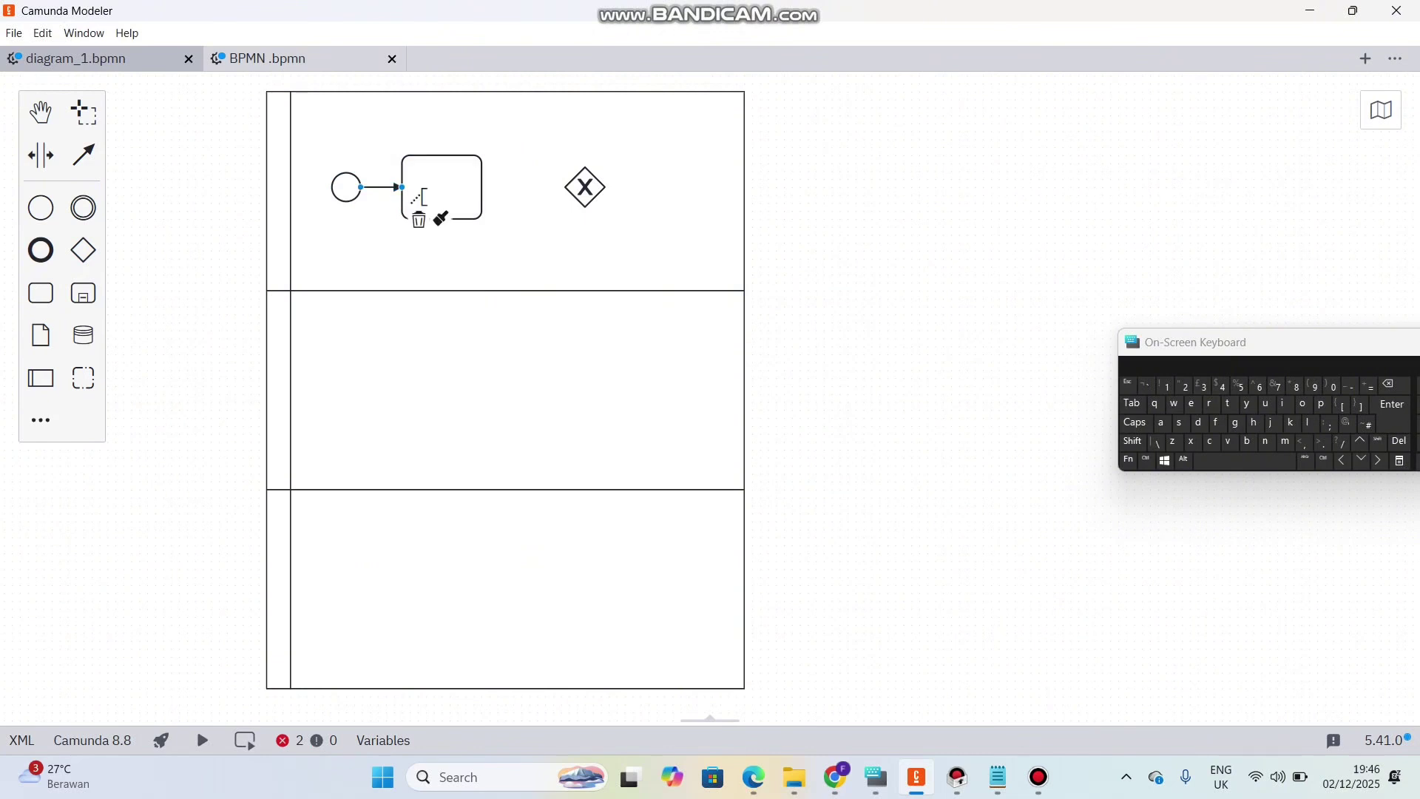
- Name the top lane "Pelanggan"
{"action": "double_click", "coordinate": [517, 241]}
{"action": "key", "text": "Caps_Lock"}
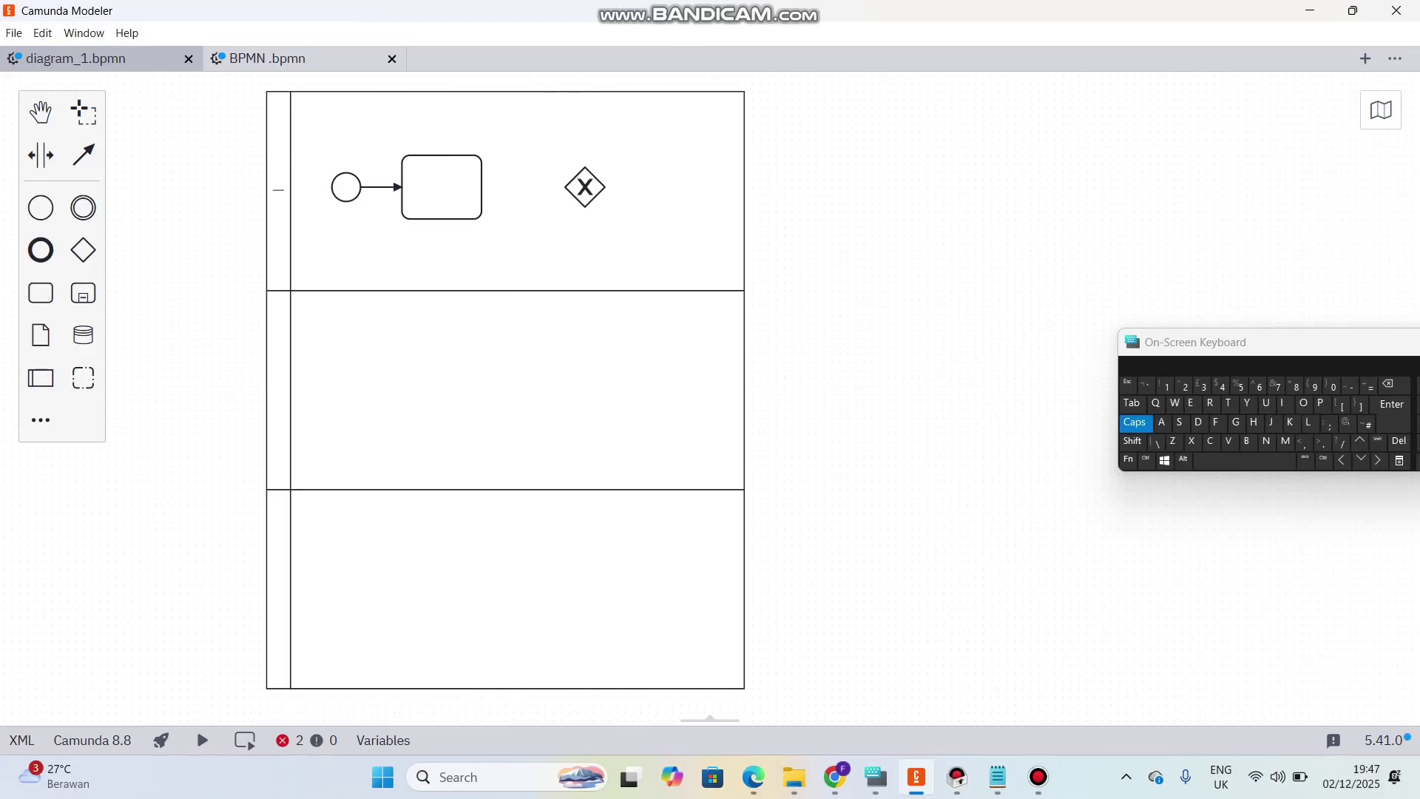
{"action": "type", "text": "P"}
{"action": "key", "text": "Caps_Lock"}
{"action": "type", "text": "e"}
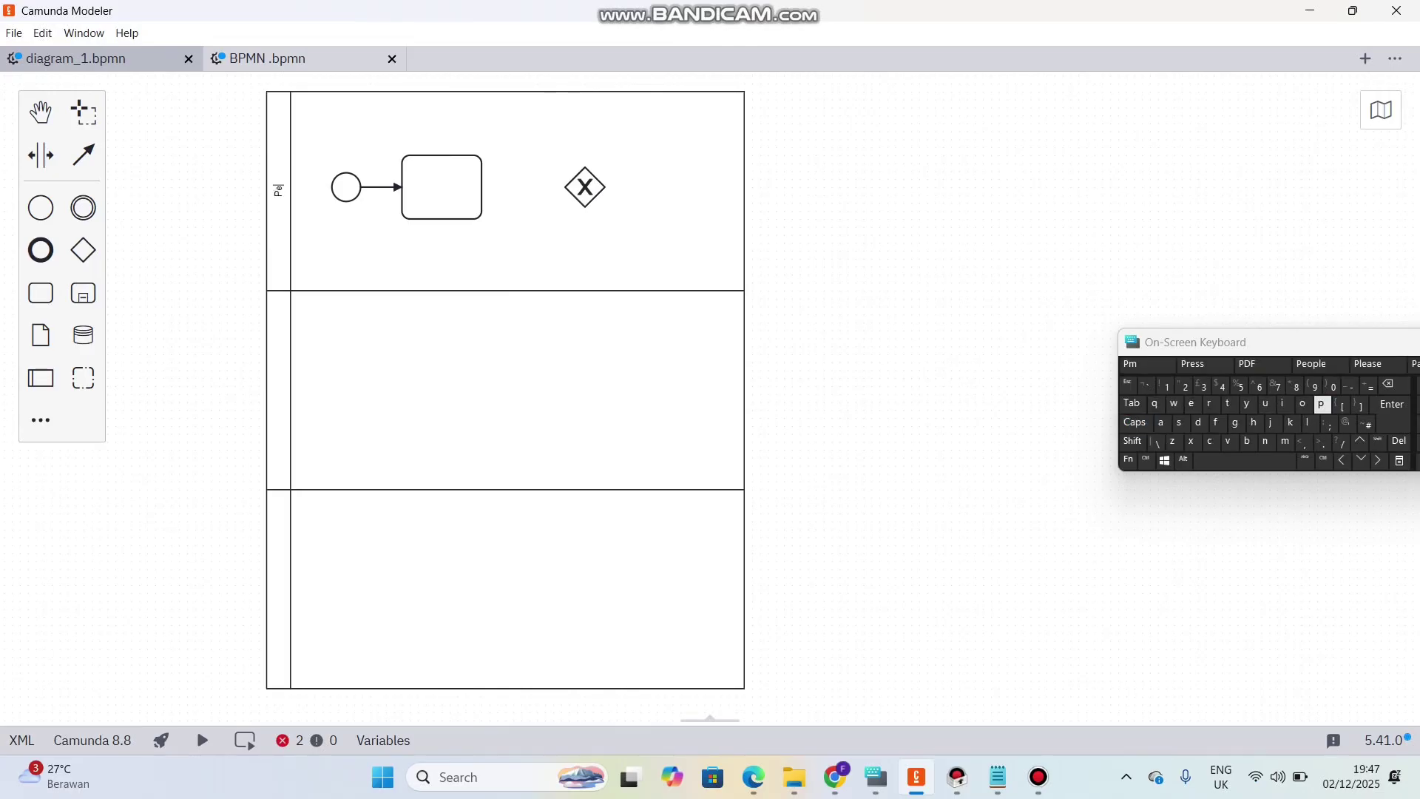
{"action": "type", "text": "langgan"}
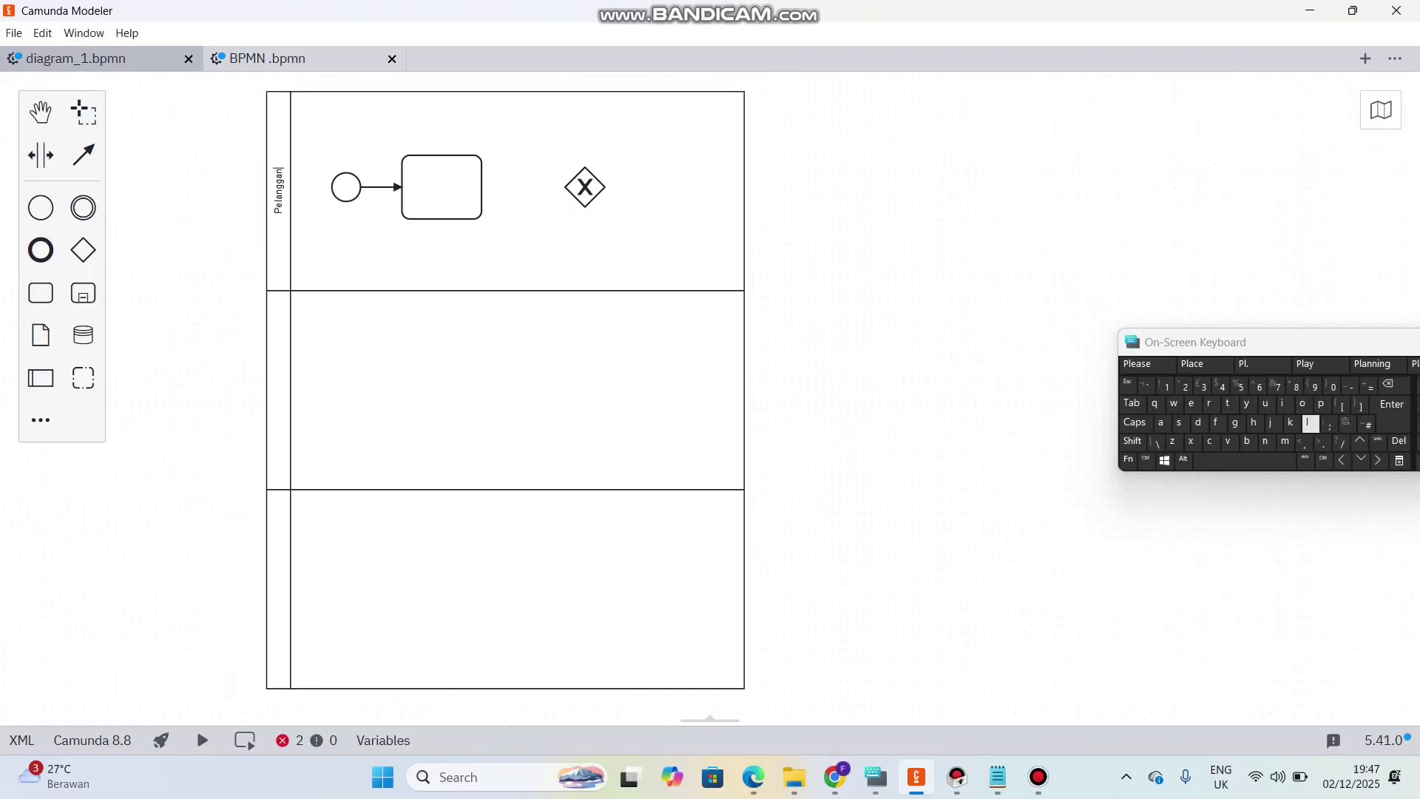
{"action": "key", "text": "Return"}
- Name the middle lane "SPG" and the bottom lane "Kasir"
{"action": "double_click", "coordinate": [279, 388]}
{"action": "key", "text": "Caps_Lock"}
{"action": "type", "text": "SPG"}
{"action": "double_click", "coordinate": [279, 588]}
{"action": "type", "text": "K"}
{"action": "key", "text": "Caps_Lock"}
{"action": "type", "text": "asir"}
{"action": "left_click", "coordinate": [505, 389]}
{"action": "left_click", "coordinate": [510, 221]}
{"action": "left_click", "coordinate": [505, 390]}
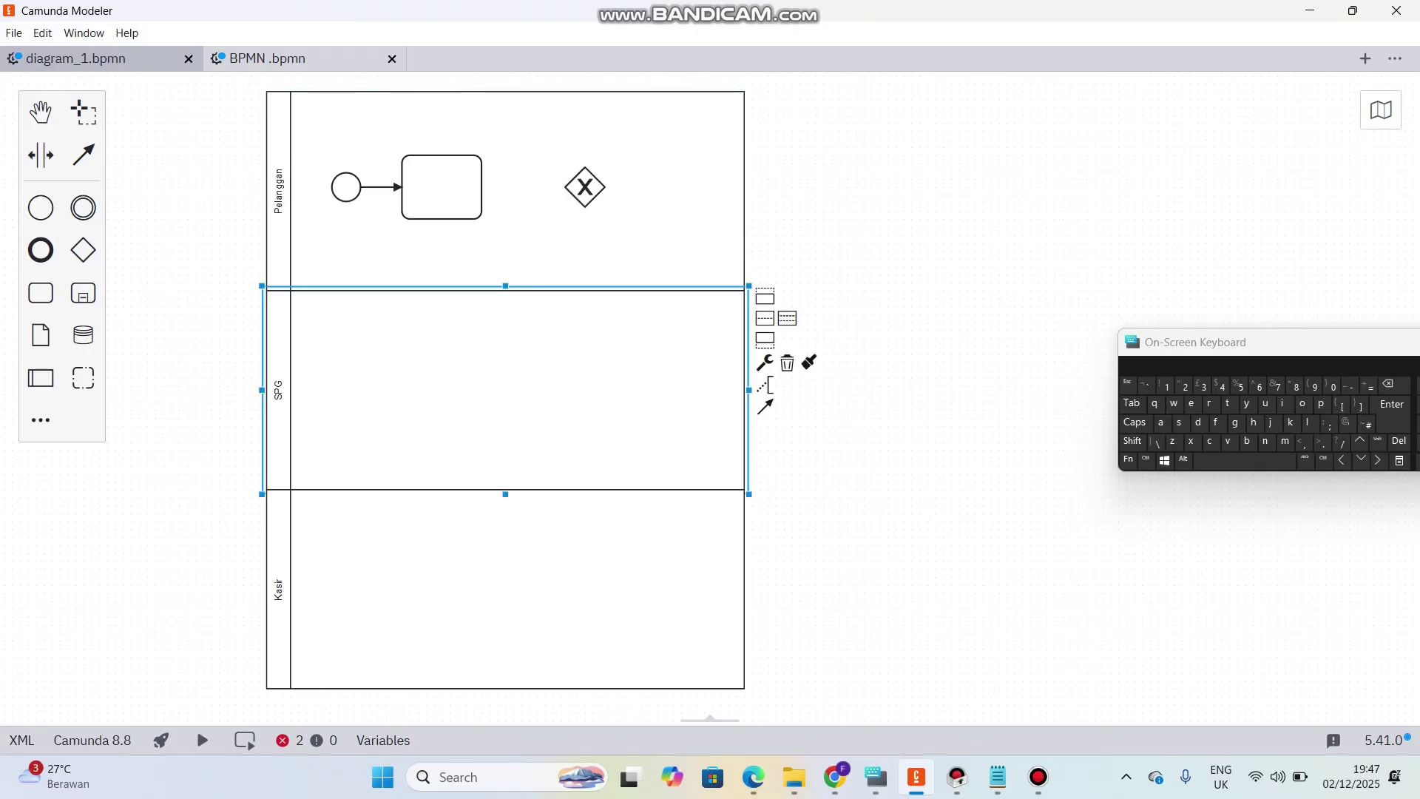
{"action": "left_click", "coordinate": [505, 589]}
{"action": "left_click", "coordinate": [510, 221]}
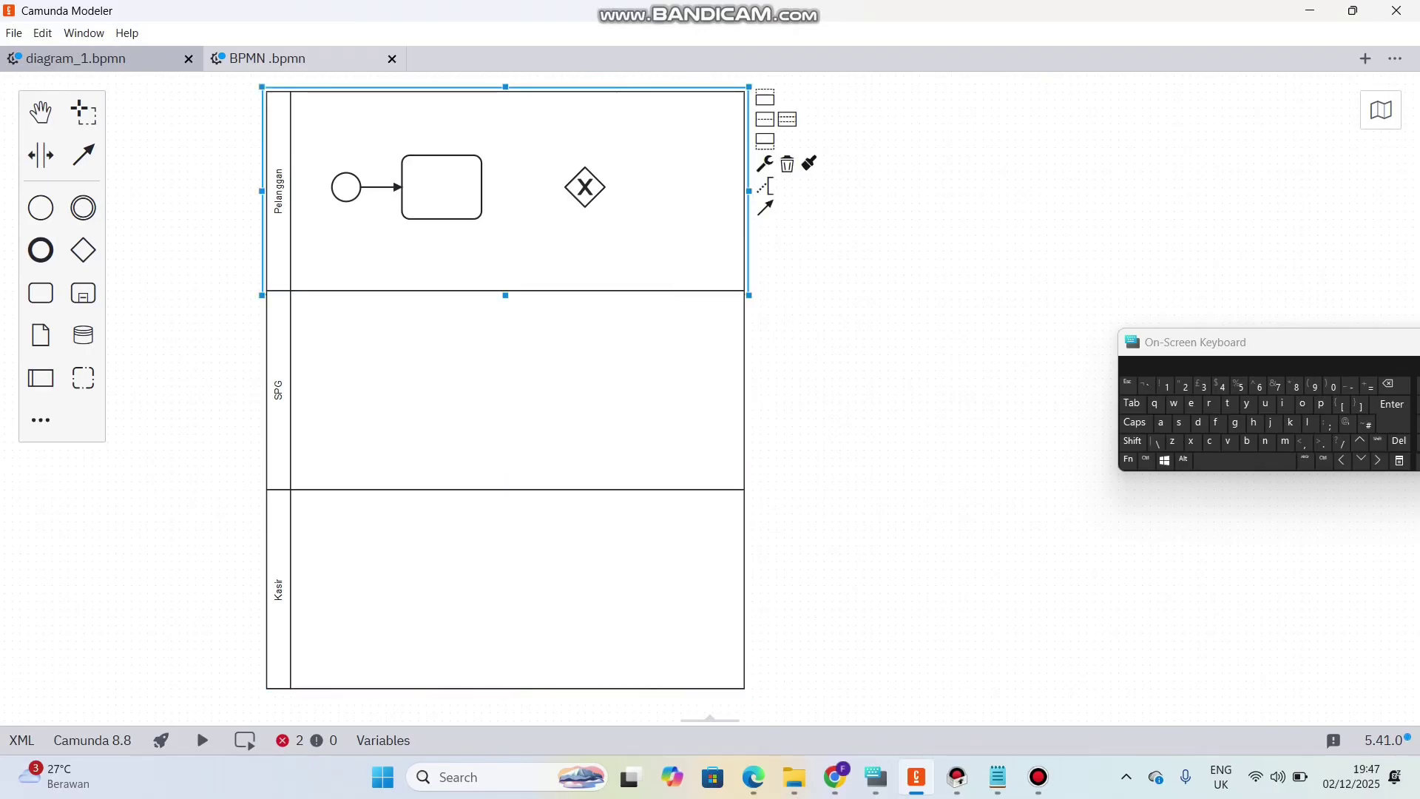
{"action": "left_click", "coordinate": [505, 389]}
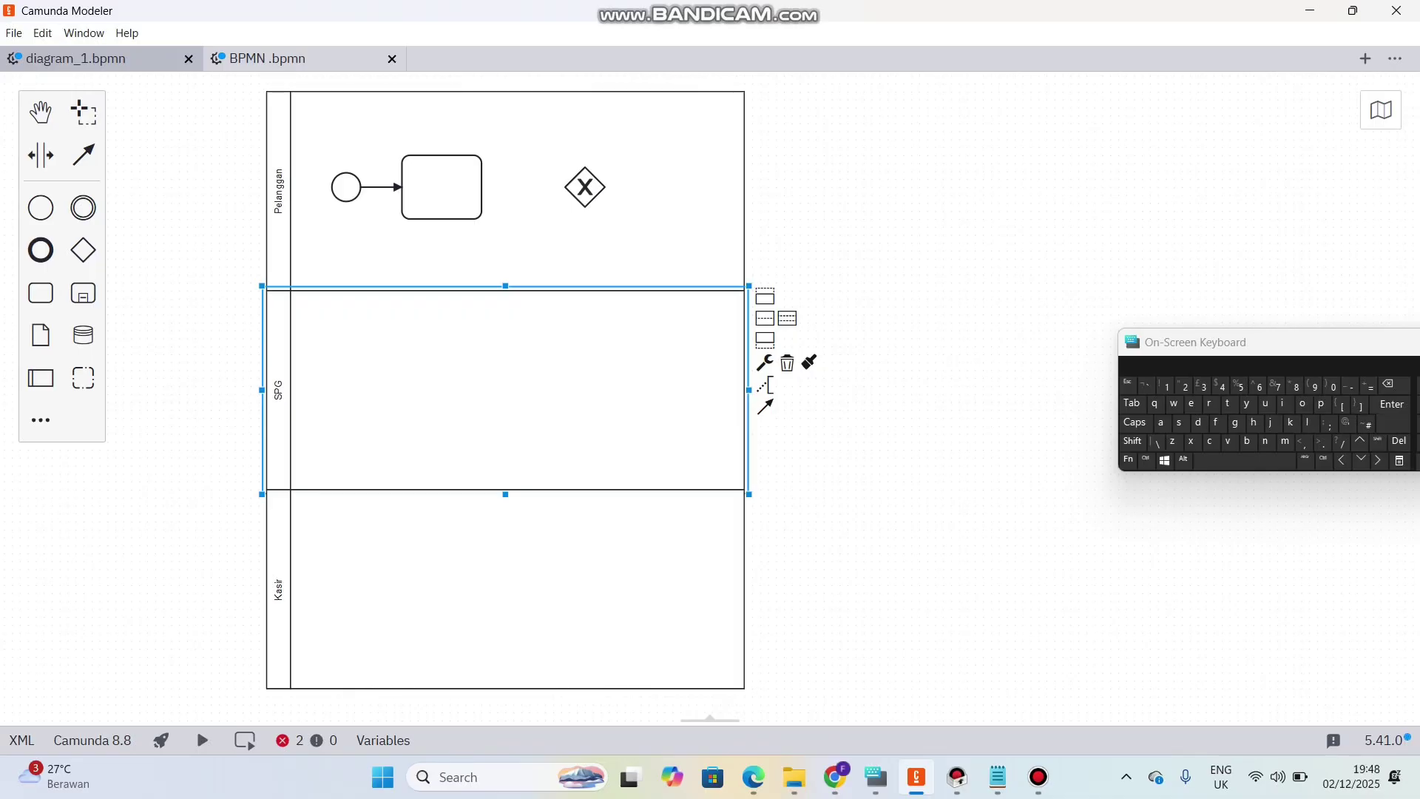
{"action": "left_click", "coordinate": [505, 589]}
- Delete the task, the gateway and the start event from the Pelanggan lane
{"action": "left_click", "coordinate": [441, 187]}
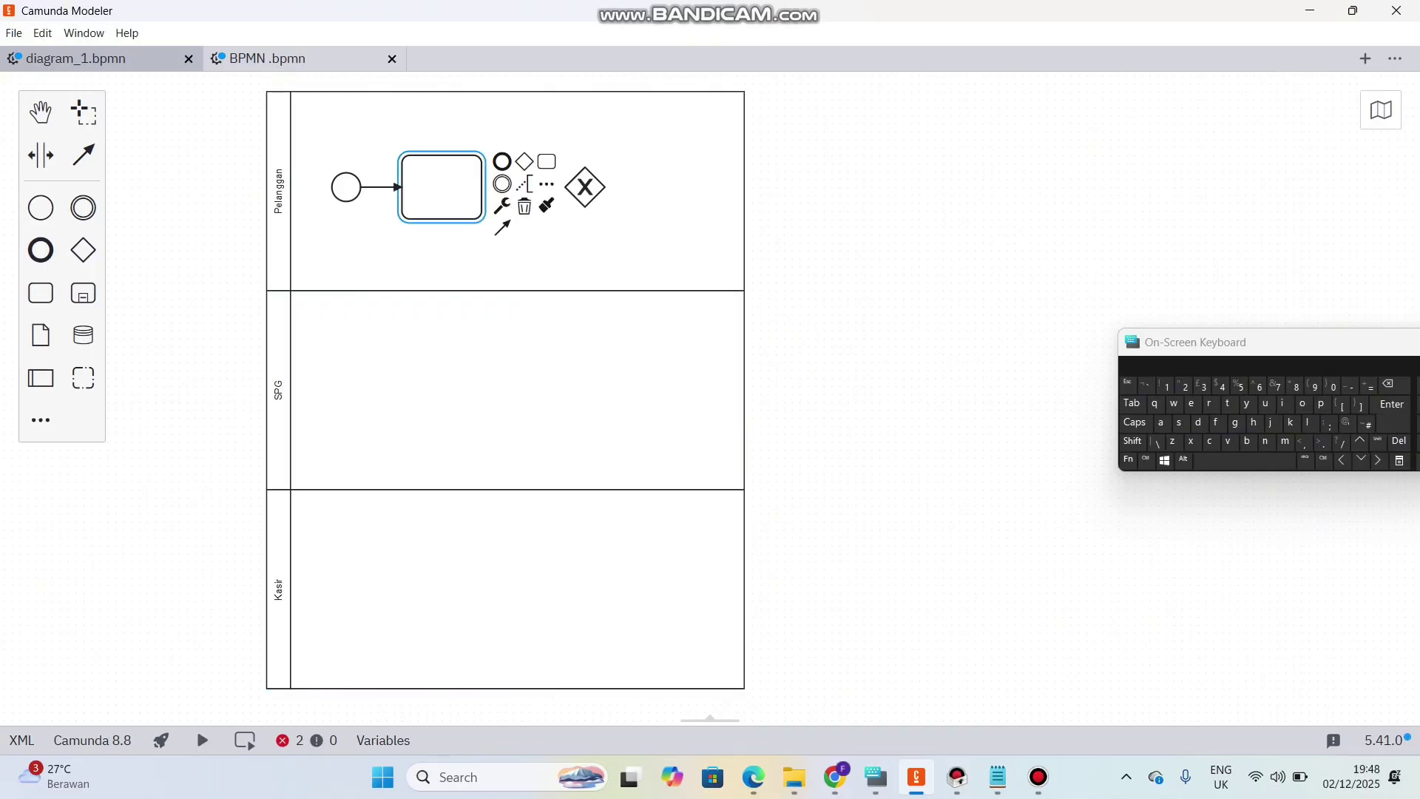
{"action": "key", "text": "Delete"}
{"action": "left_click", "coordinate": [584, 187]}
{"action": "key", "text": "Delete"}
{"action": "left_click", "coordinate": [346, 187]}
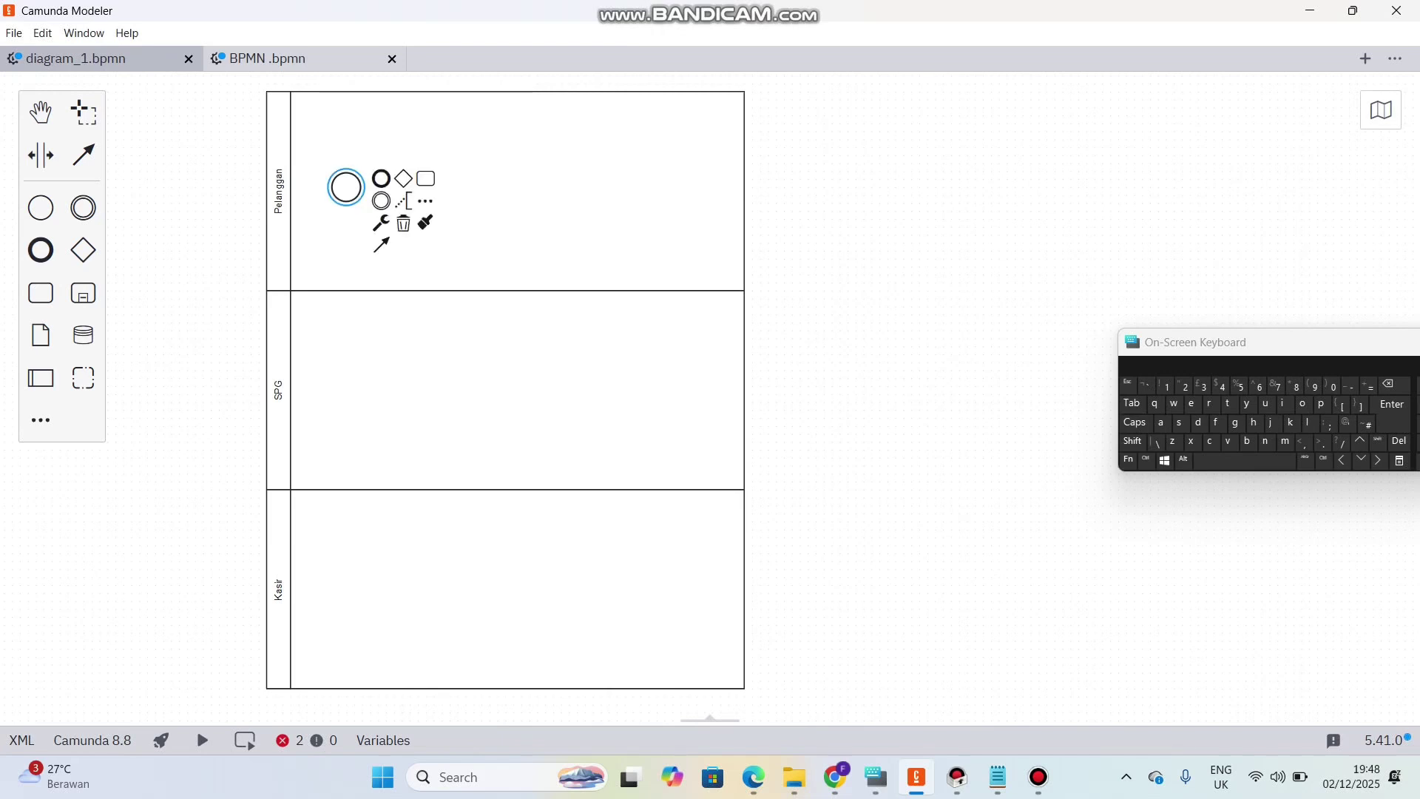
{"action": "key", "text": "Delete"}
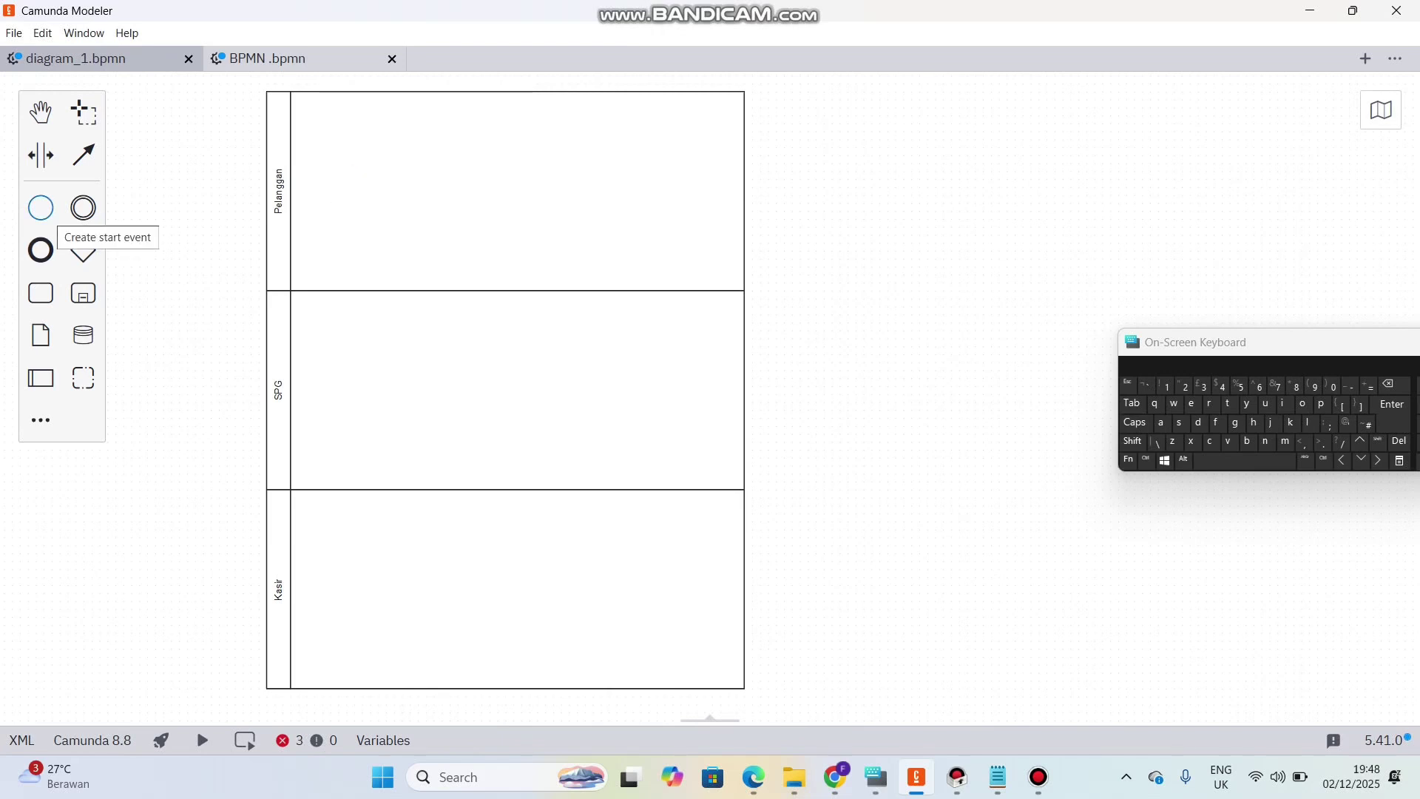
- Add a start event at the beginning of the Pelanggan lane and label it "Pelanggan Masuk Toko"
{"action": "left_click", "coordinate": [41, 208]}
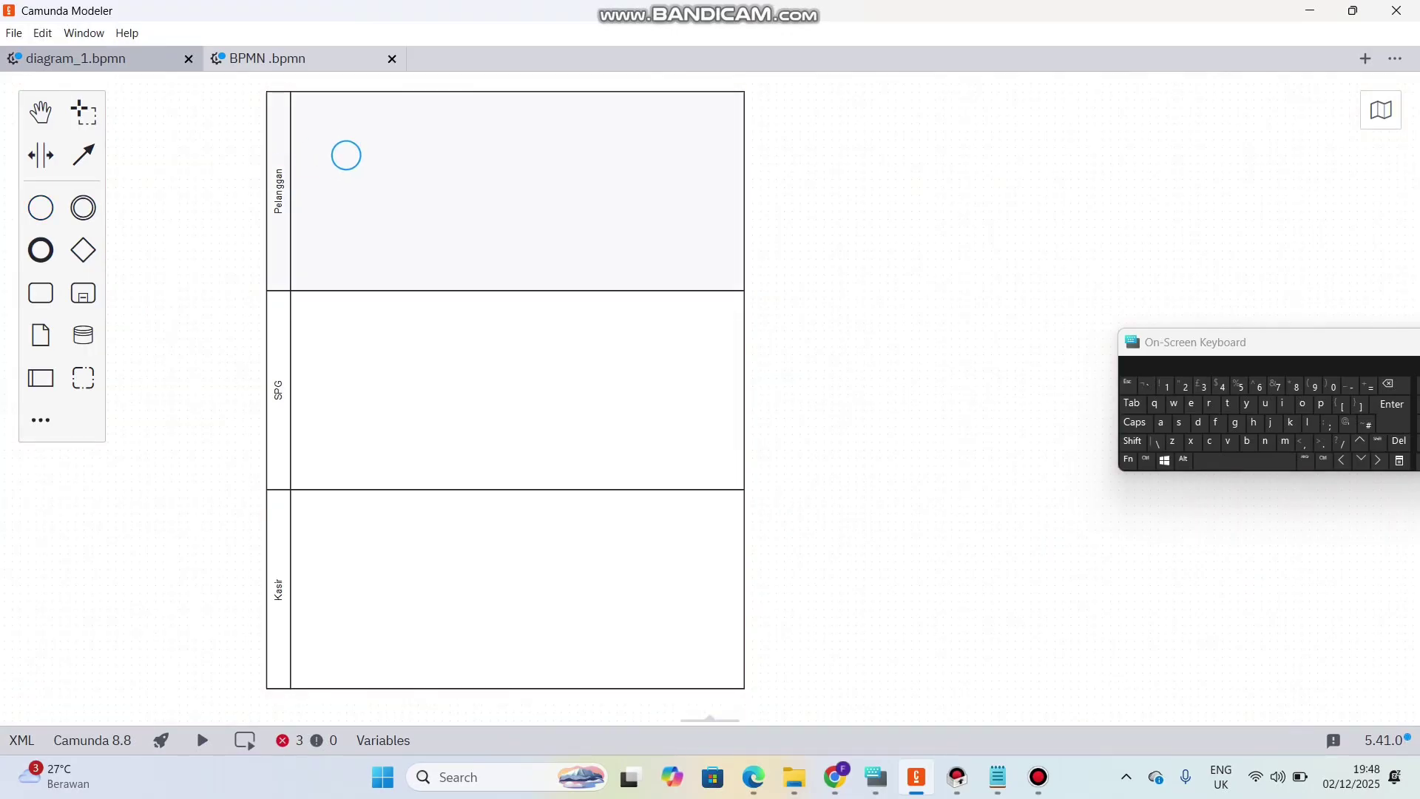
{"action": "left_click", "coordinate": [346, 155]}
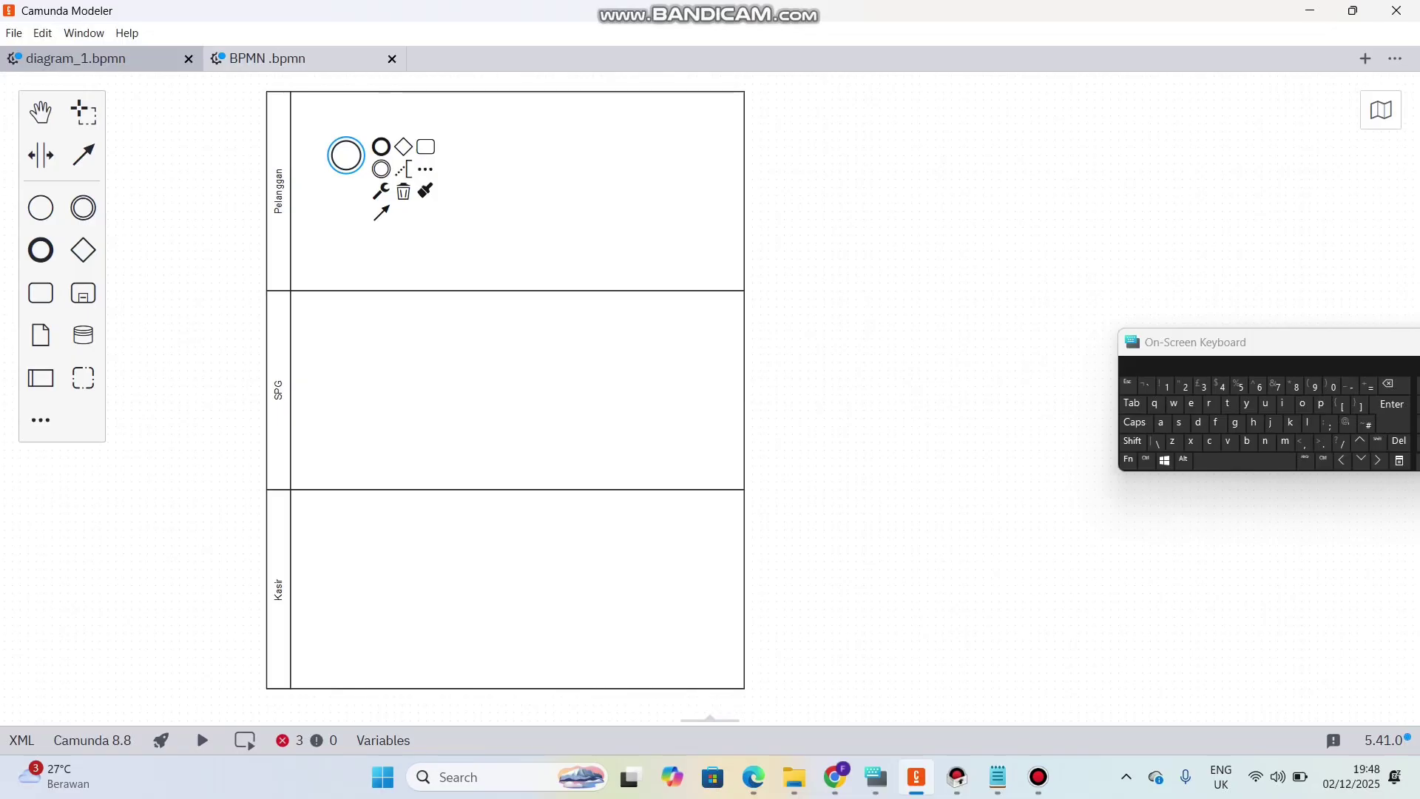
{"action": "double_click", "coordinate": [346, 156]}
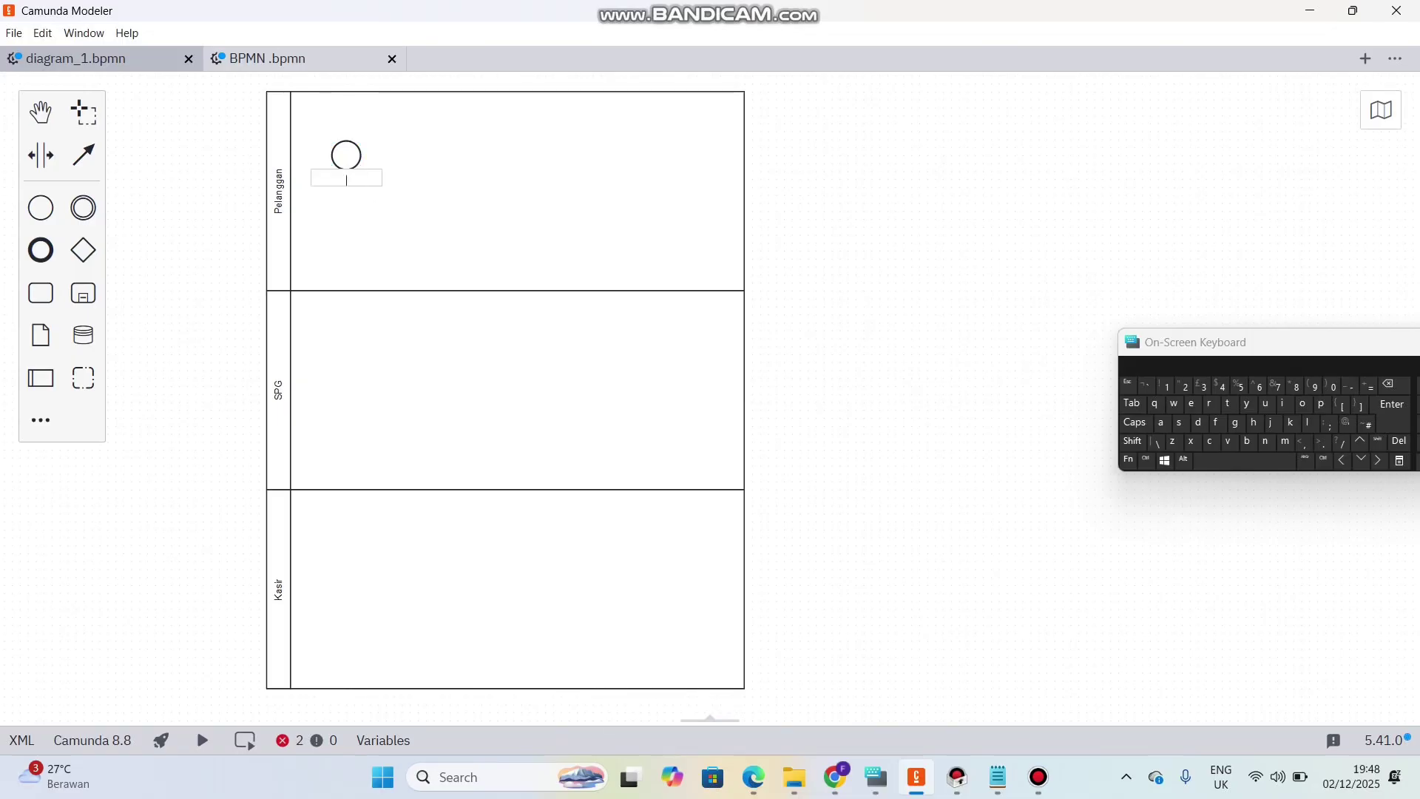
{"action": "type", "text": "Pe"}
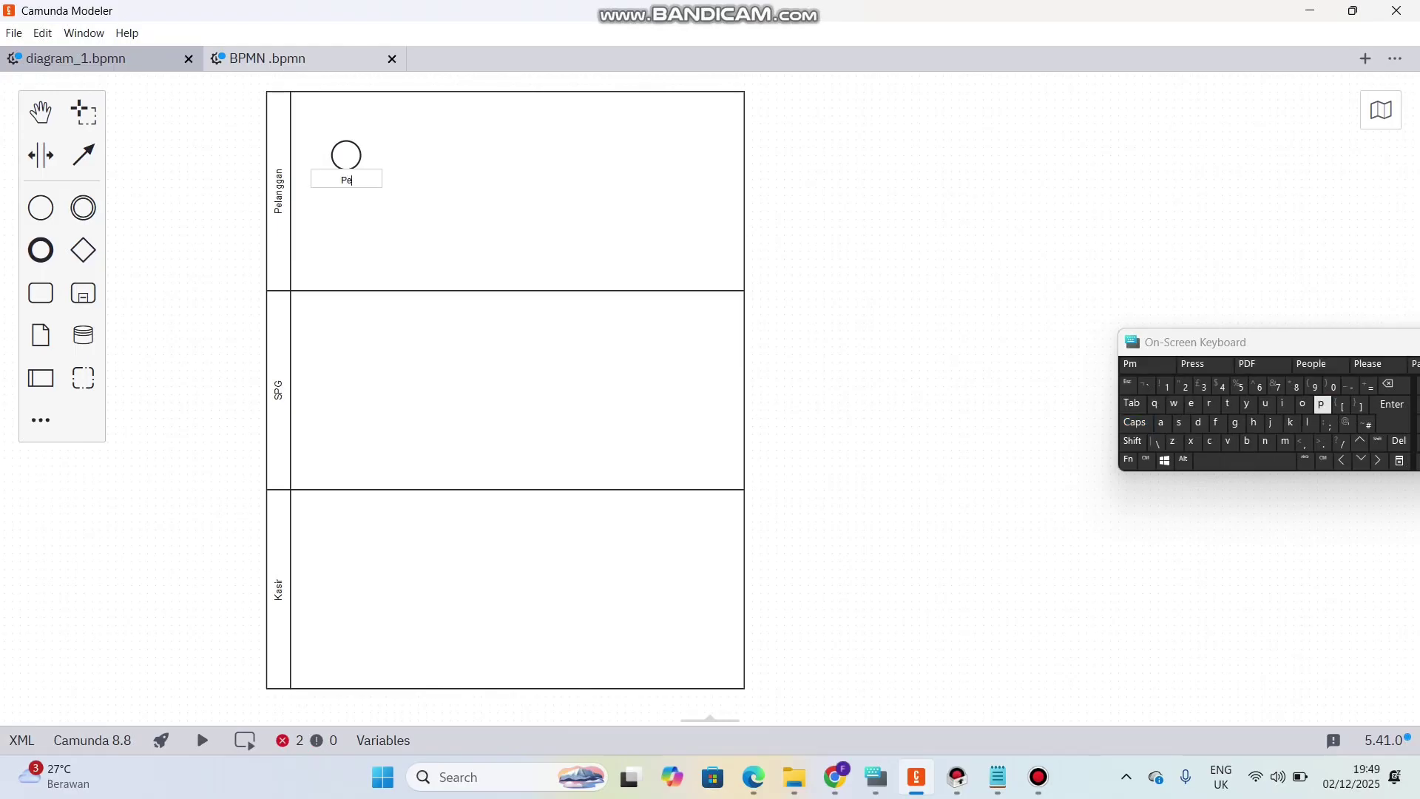
{"action": "type", "text": "langgan M"}
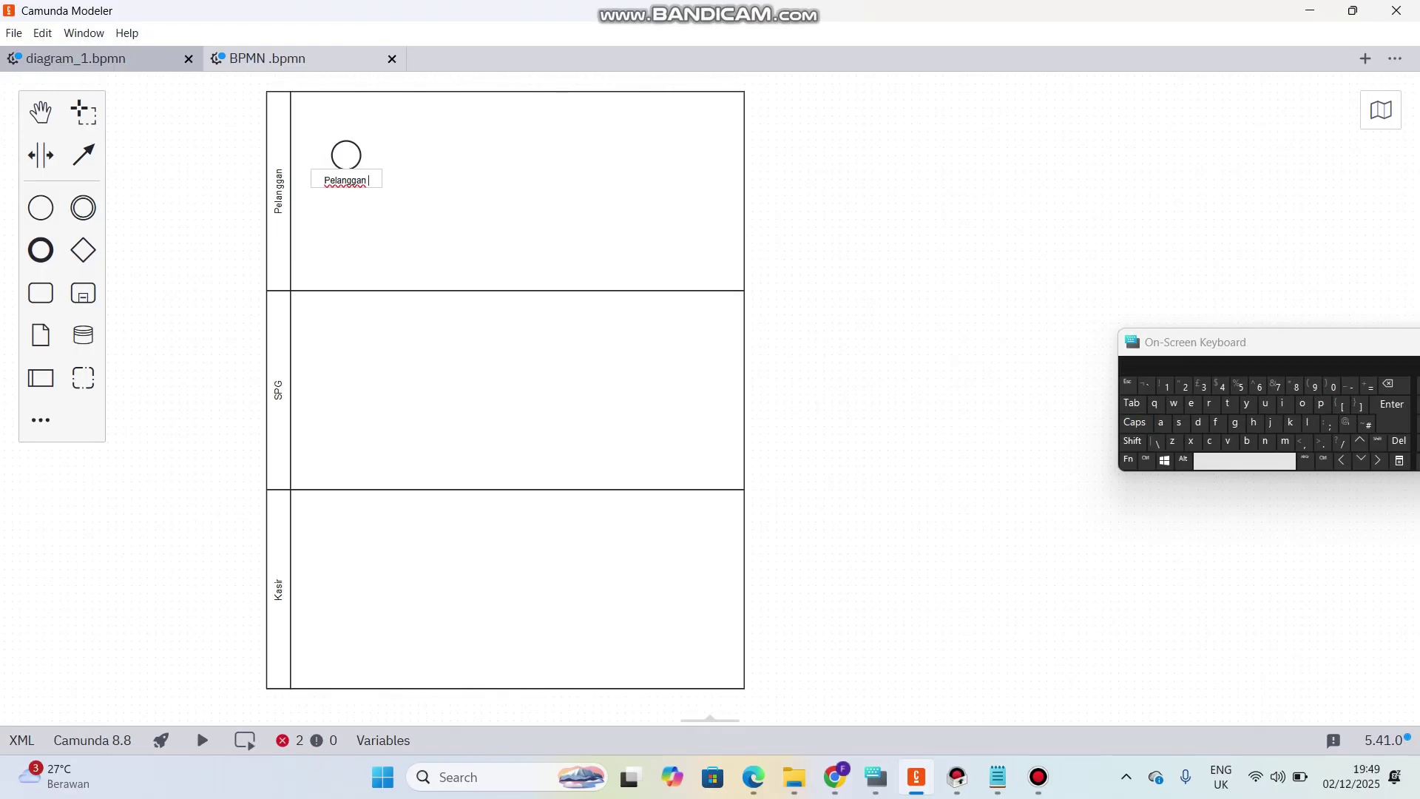
{"action": "type", "text": "asuk"}
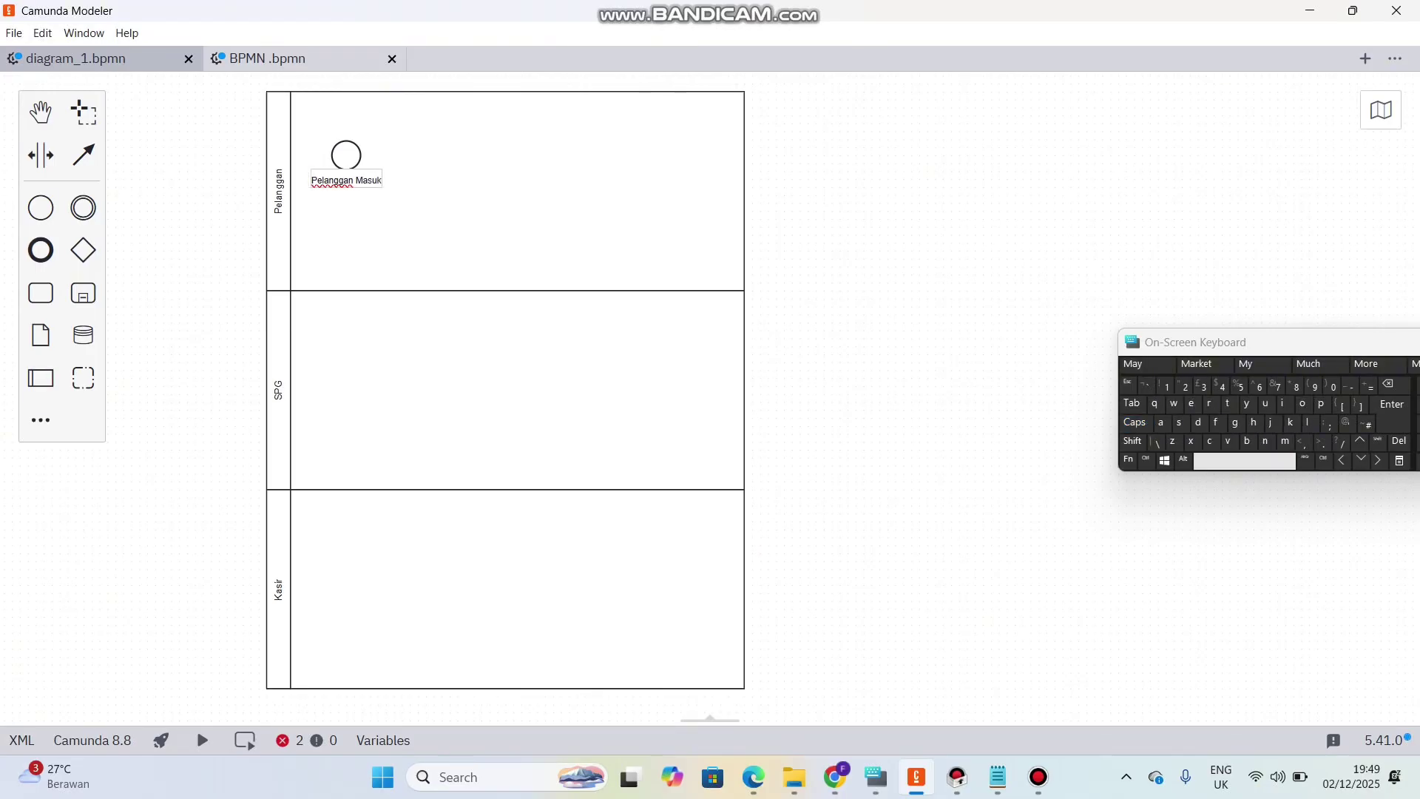
{"action": "type", "text": " Toko"}
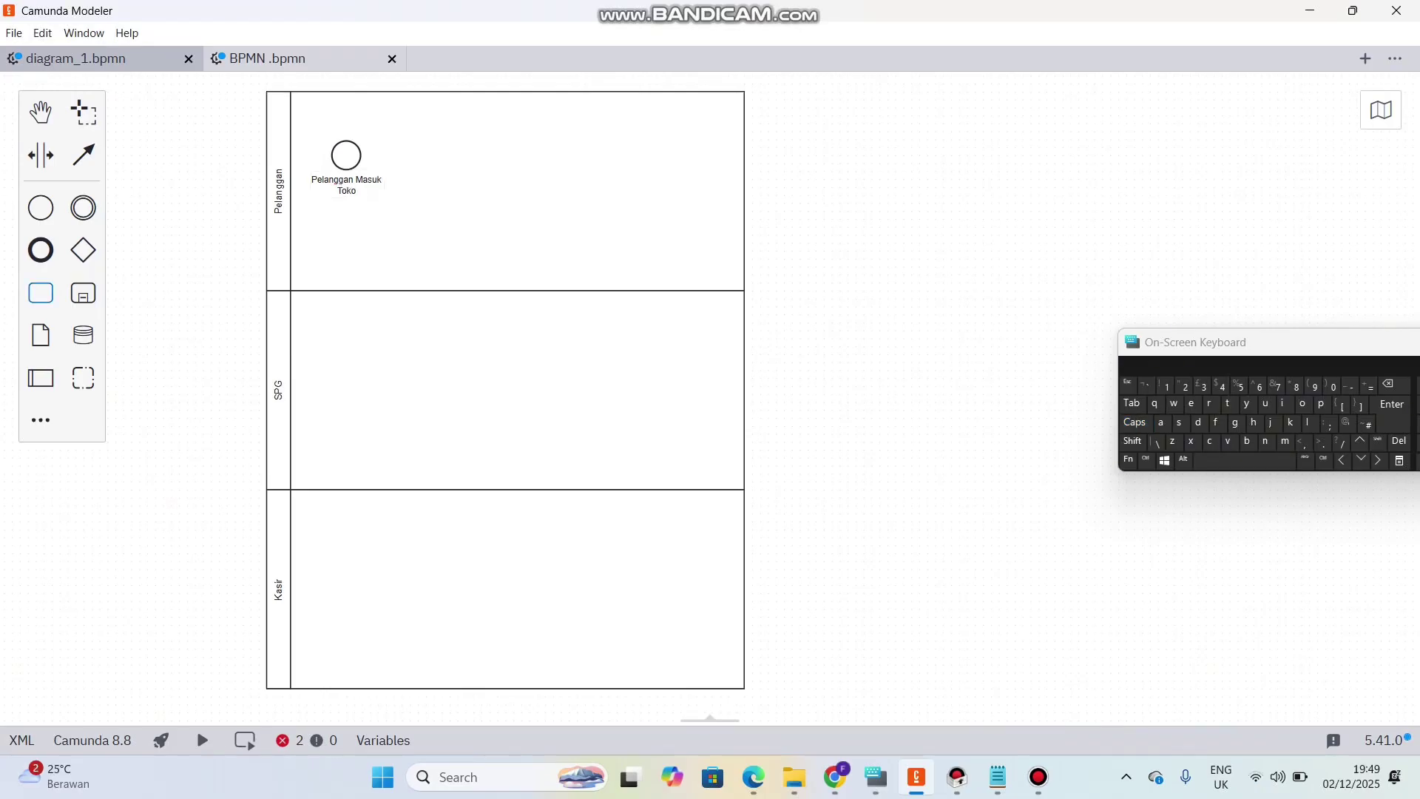
- Add a task after the start event in the Pelanggan lane and change its type to user task
{"action": "left_click", "coordinate": [41, 293]}
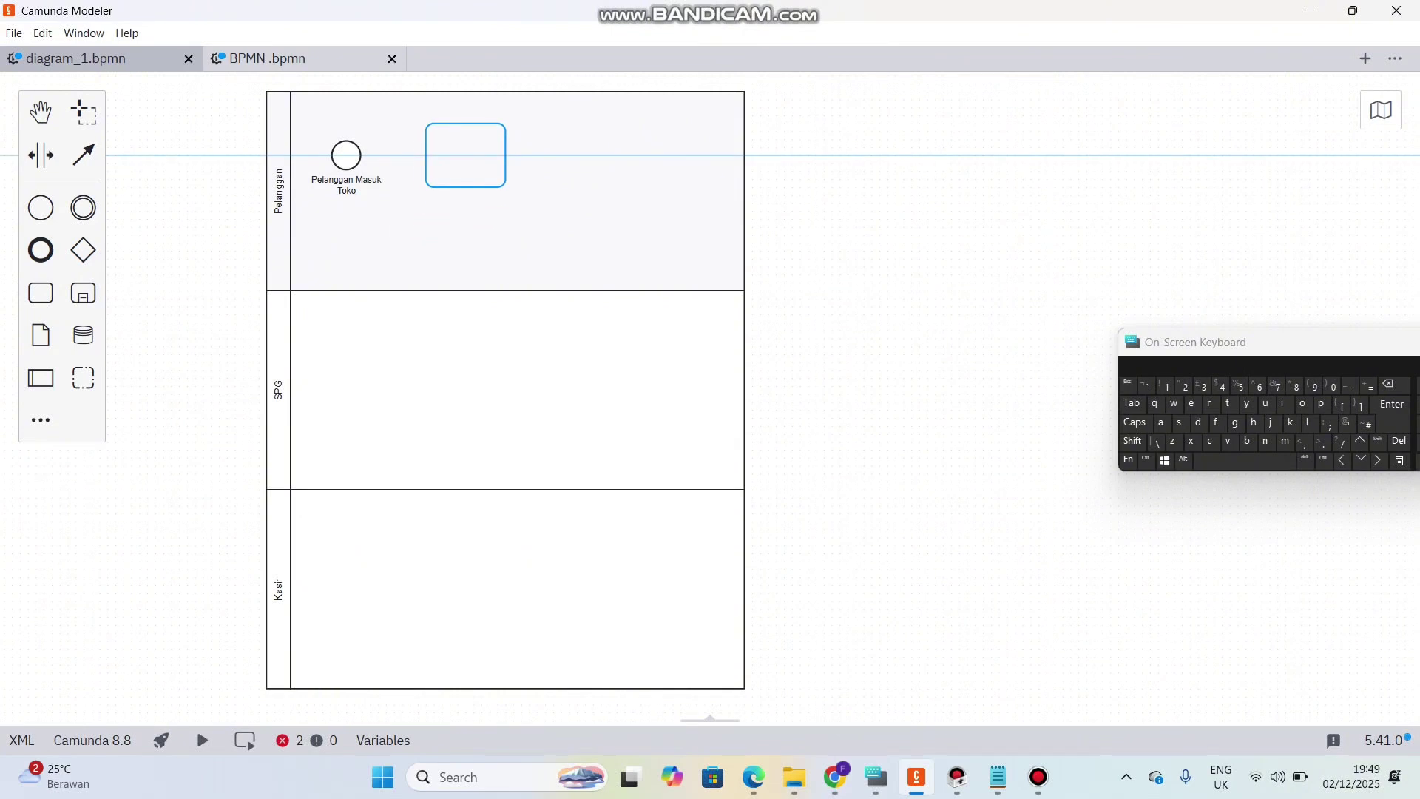
{"action": "left_click", "coordinate": [458, 155]}
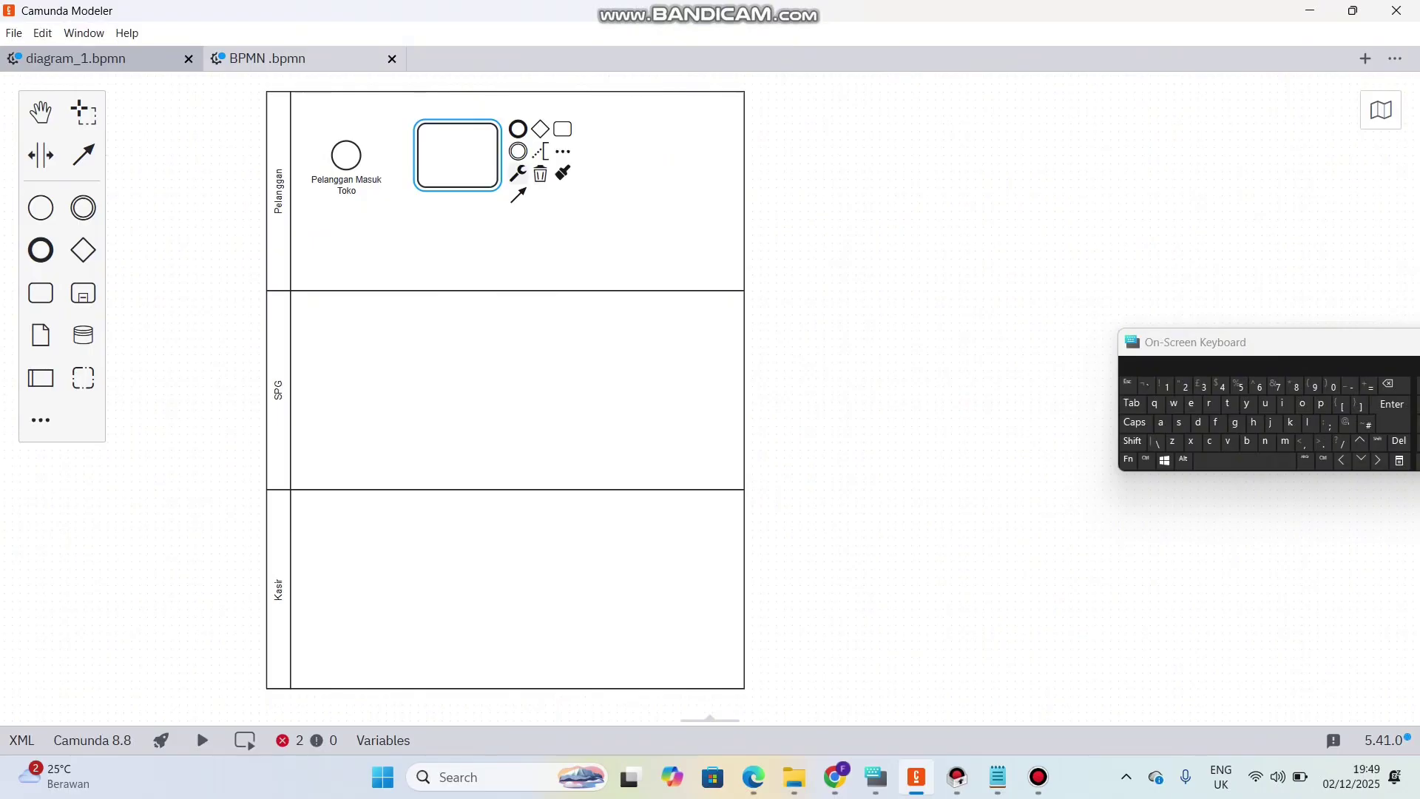
{"action": "left_click", "coordinate": [517, 173]}
{"action": "left_click", "coordinate": [564, 298]}
{"action": "left_click", "coordinate": [490, 229]}
- Label the user task in the Pelanggan lane "Melihat lihat Produk"
{"action": "left_click", "coordinate": [457, 156]}
{"action": "key", "text": "Caps_Lock"}
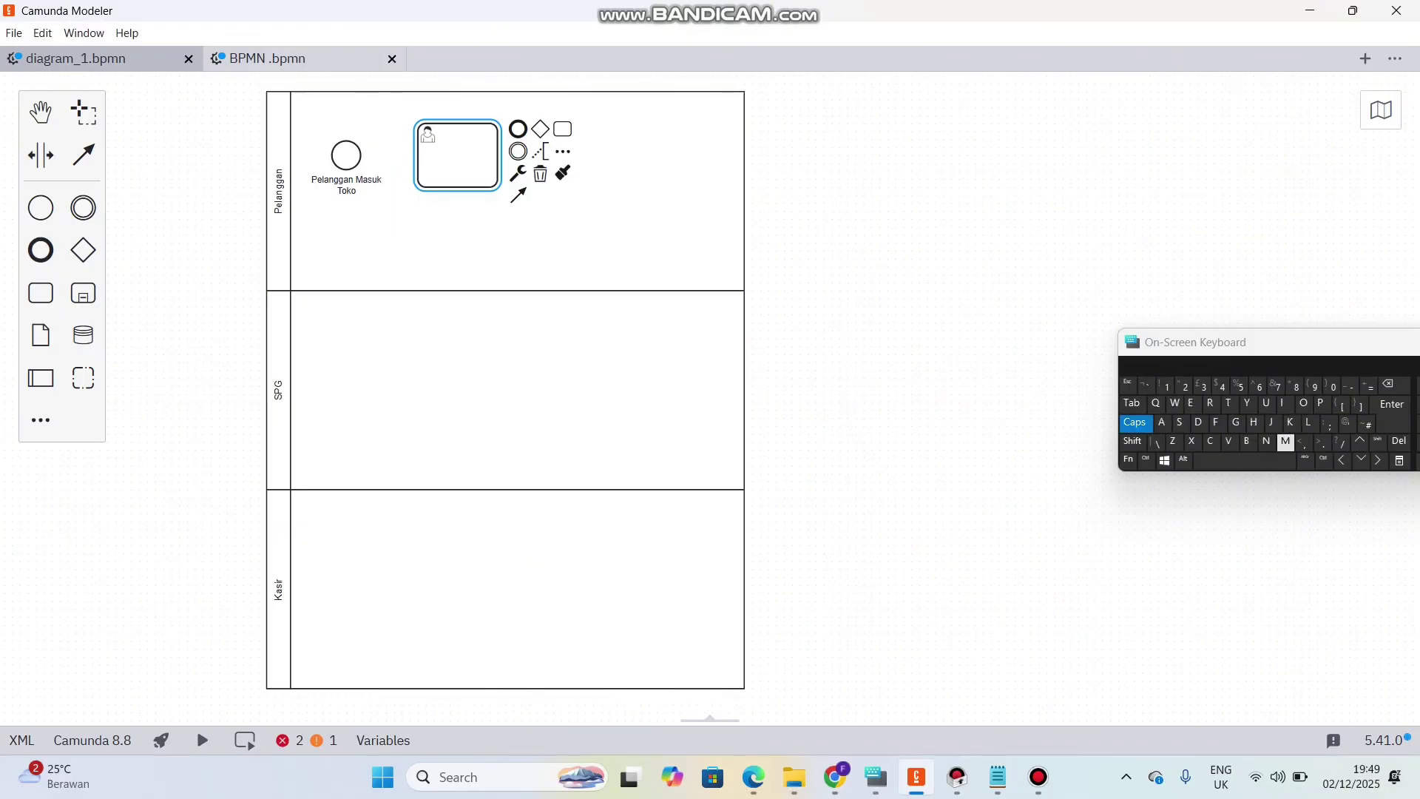
{"action": "type", "text": "M"}
{"action": "key", "text": "Caps_Lock"}
{"action": "type", "text": "elihat"}
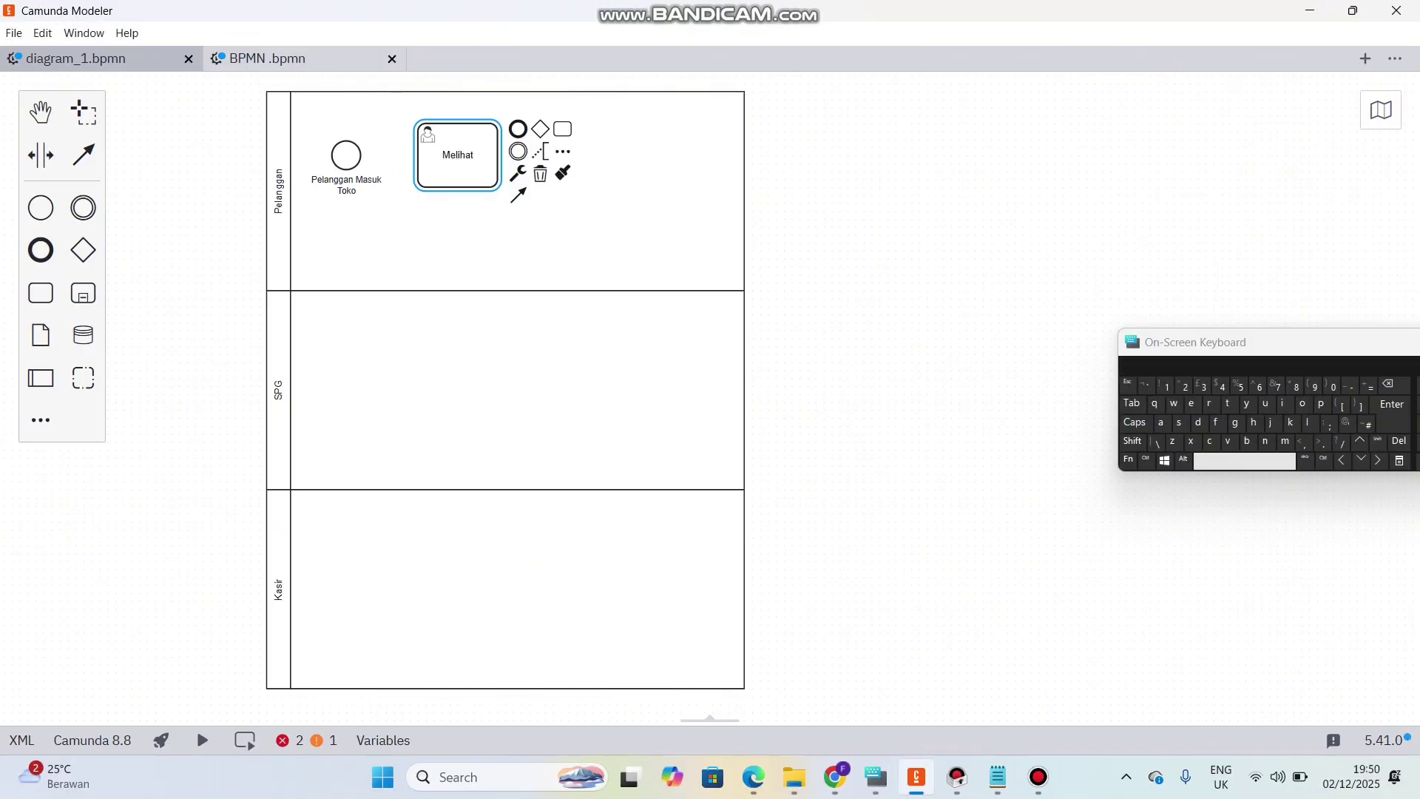
{"action": "type", "text": " lihat Produk"}
{"action": "key", "text": "Return"}
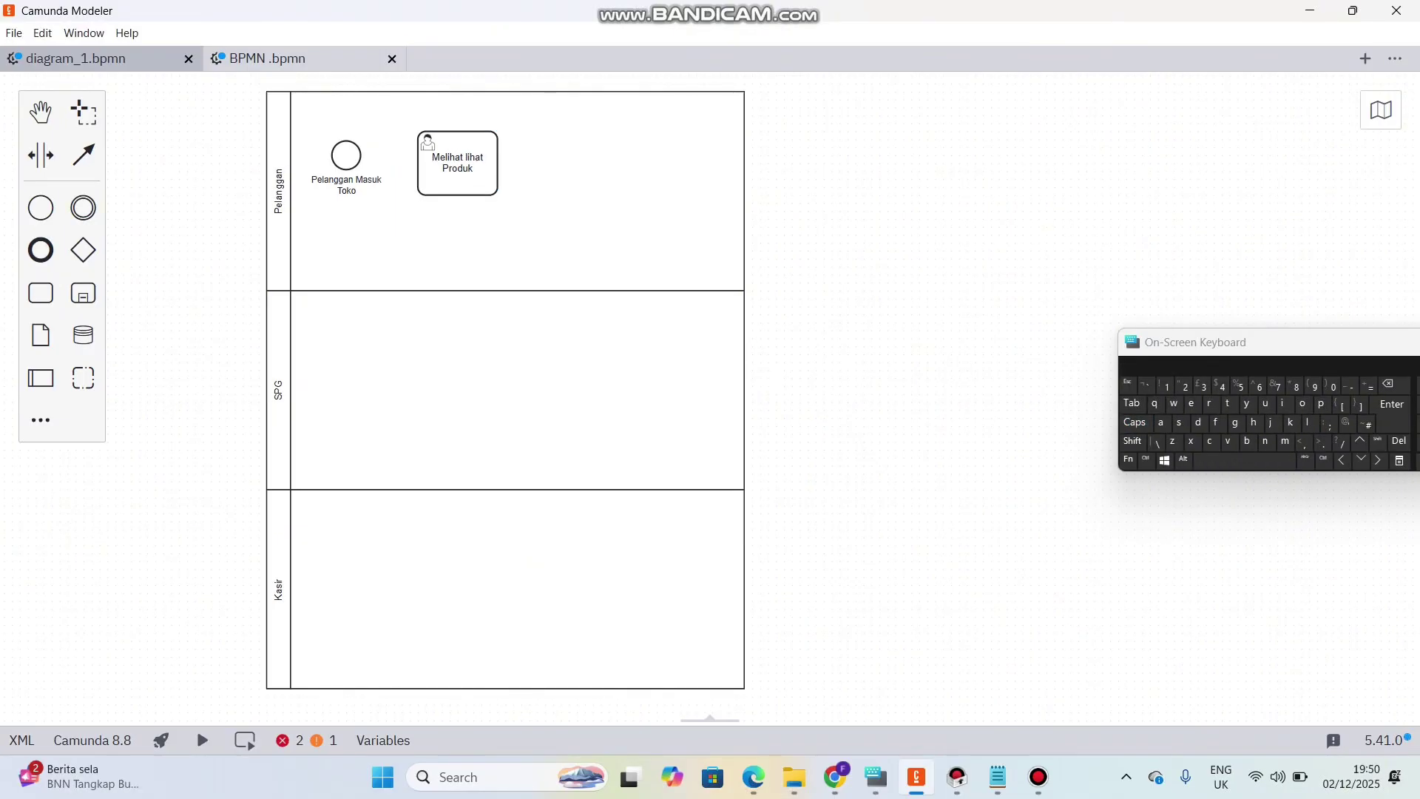
- Connect the Pelanggan Masuk Toko start event to the Melihat lihat Produk task and align the event so the flow runs straight
{"action": "left_click", "coordinate": [346, 155]}
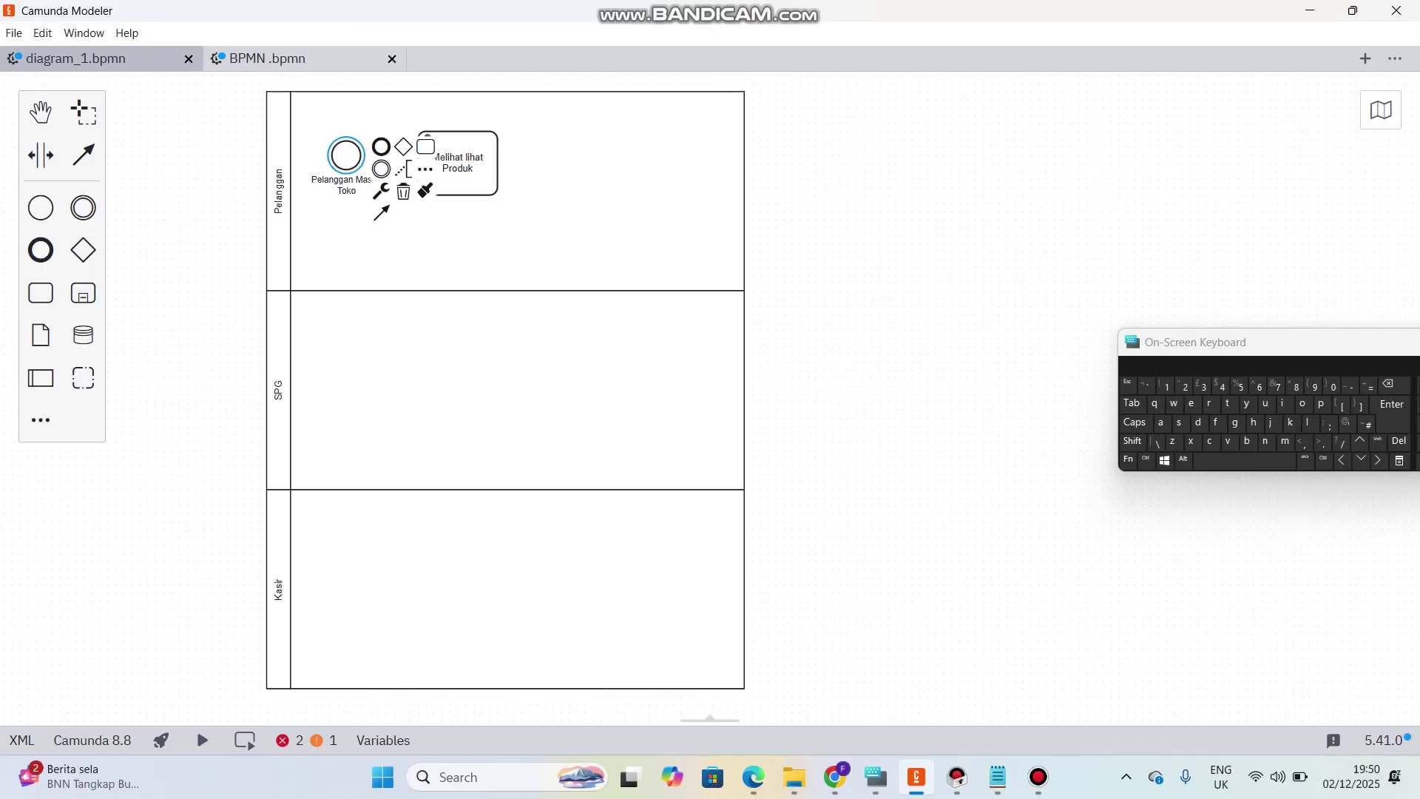
{"action": "left_click_drag", "start_coordinate": [378, 199], "coordinate": [451, 170]}
{"action": "left_click", "coordinate": [452, 165]}
{"action": "left_click_drag", "start_coordinate": [346, 155], "coordinate": [346, 164]}
{"action": "left_click", "coordinate": [517, 237]}
{"action": "left_click", "coordinate": [872, 237]}
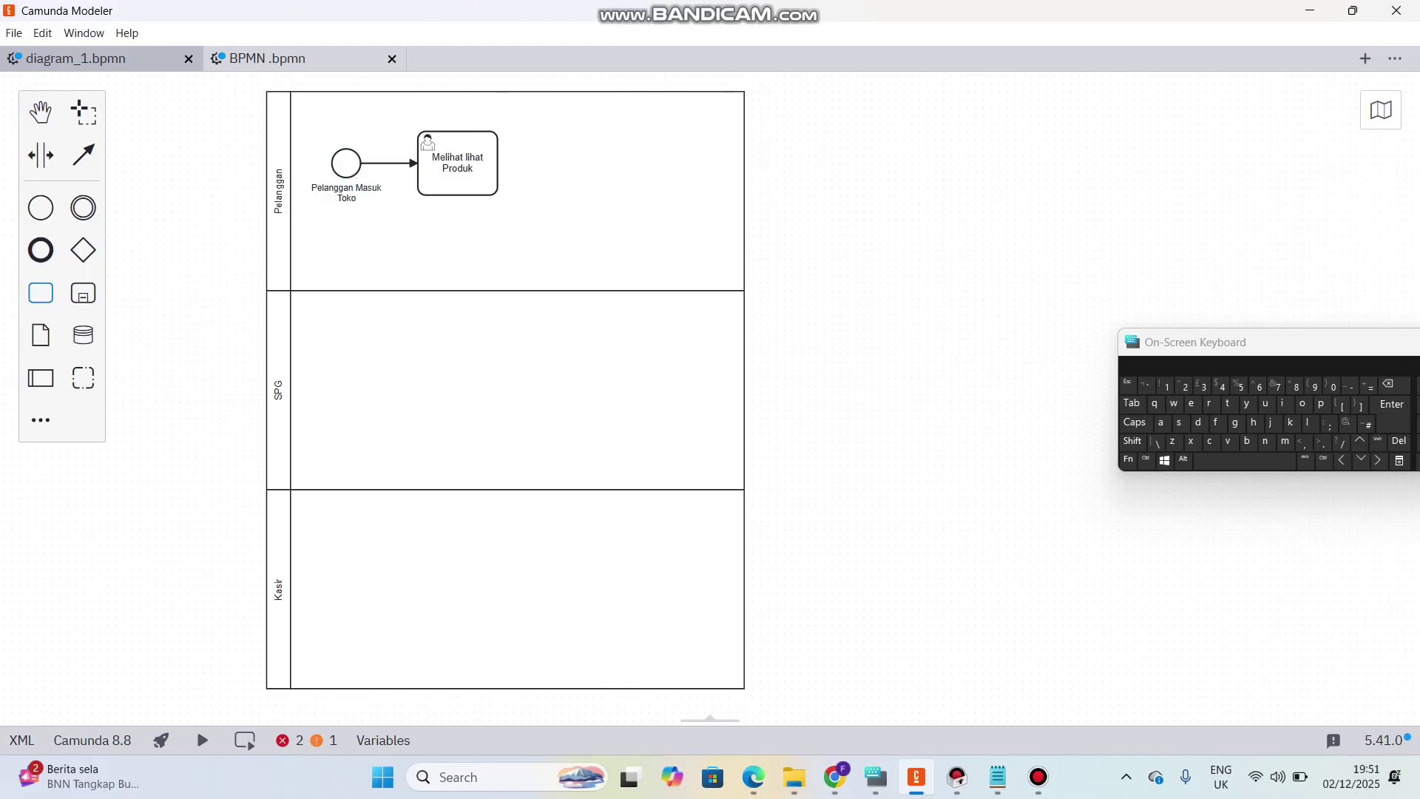
- Add a task in the SPG lane below the Melihat lihat Produk task and change its type to user task
{"action": "left_click", "coordinate": [41, 293]}
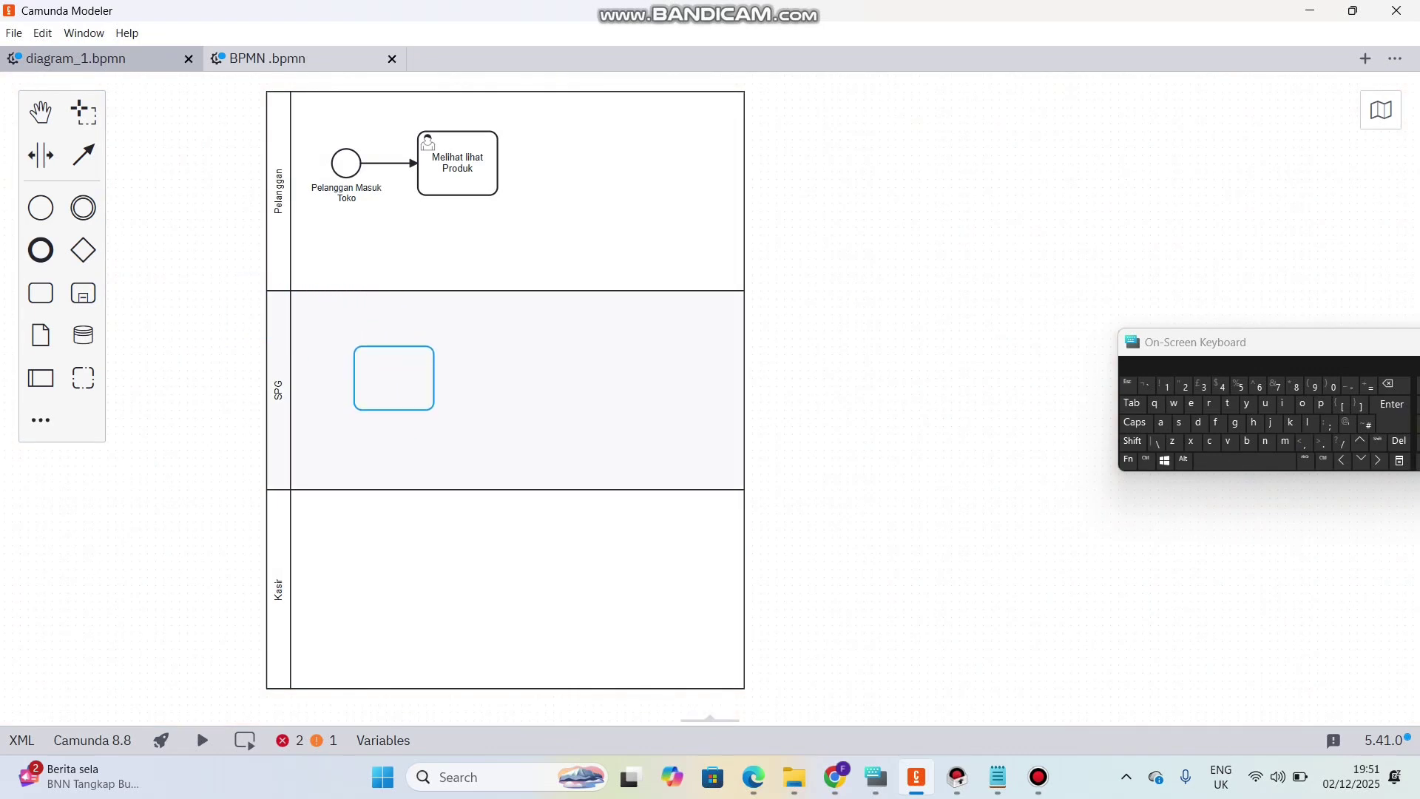
{"action": "left_click", "coordinate": [449, 369]}
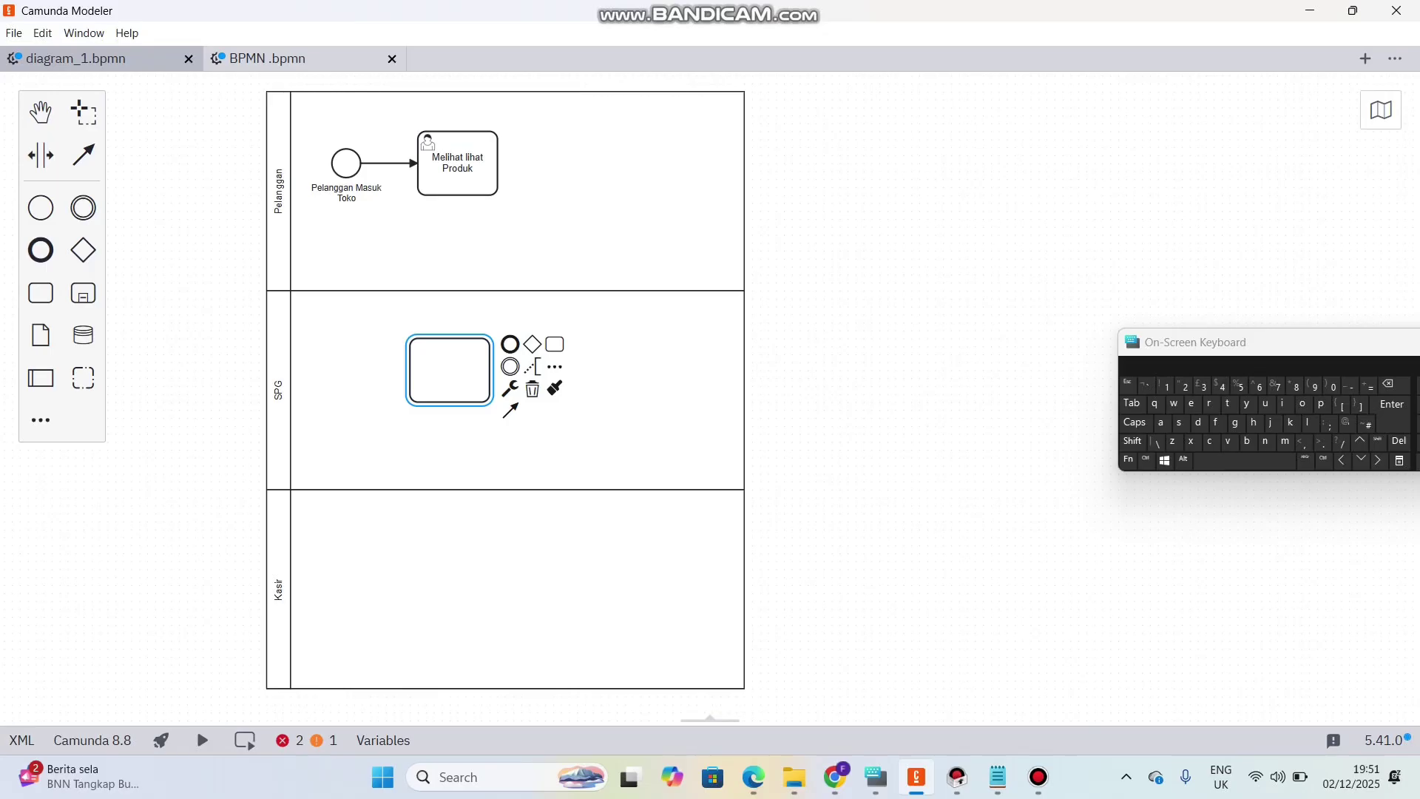
{"action": "left_click", "coordinate": [509, 388]}
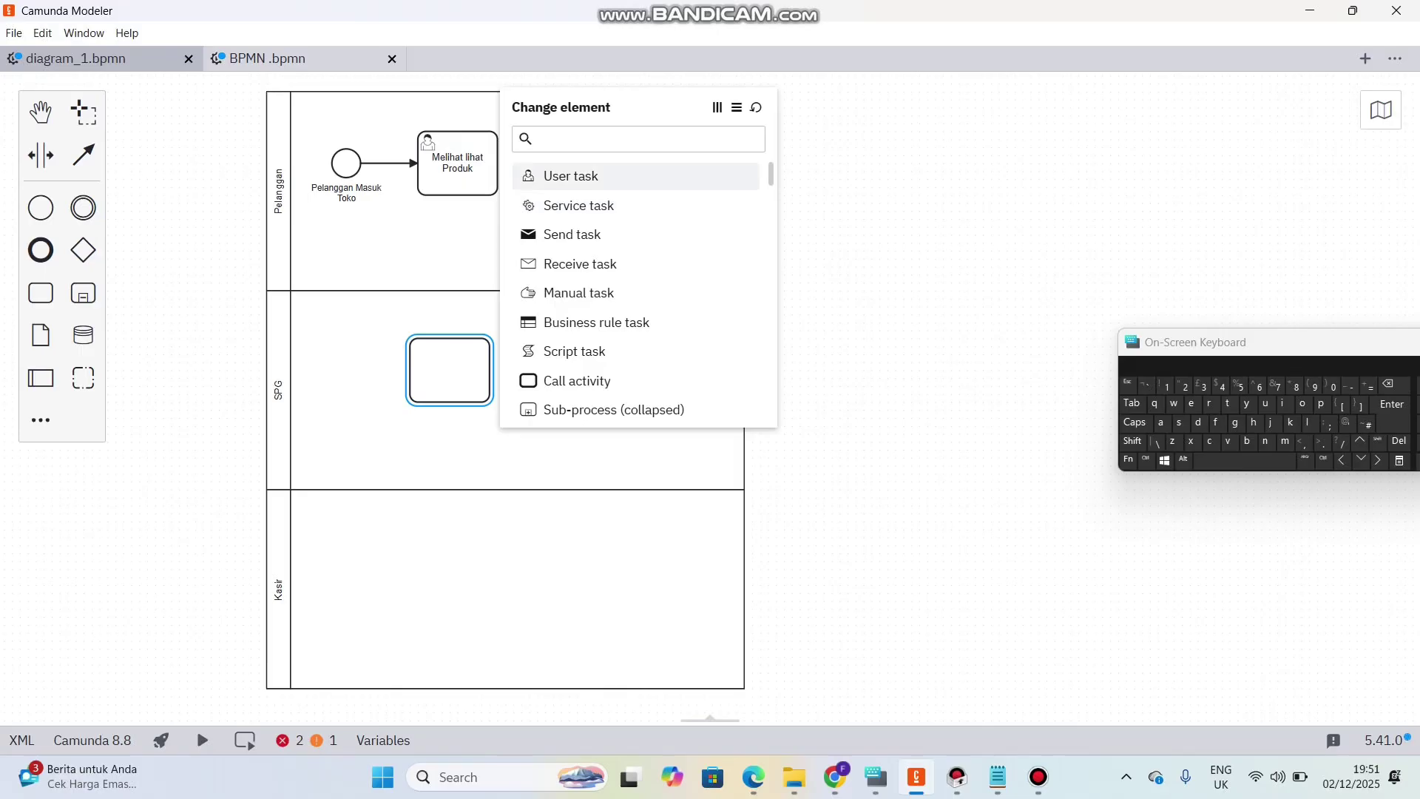
{"action": "left_click", "coordinate": [570, 175]}
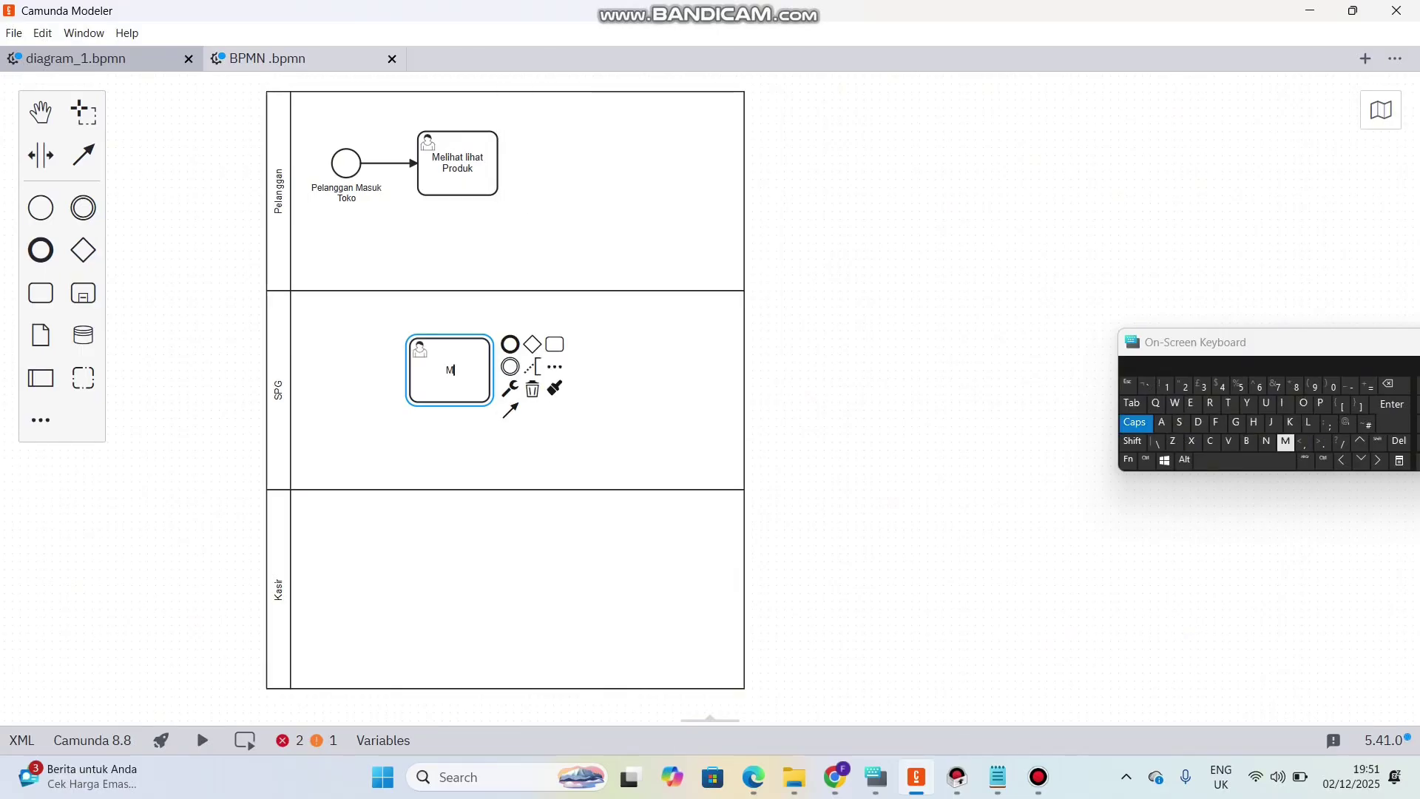
- Label the user task in the SPG lane "Menyapa dan Menawarkan Bantuan"
{"action": "type", "text": "Menya"}
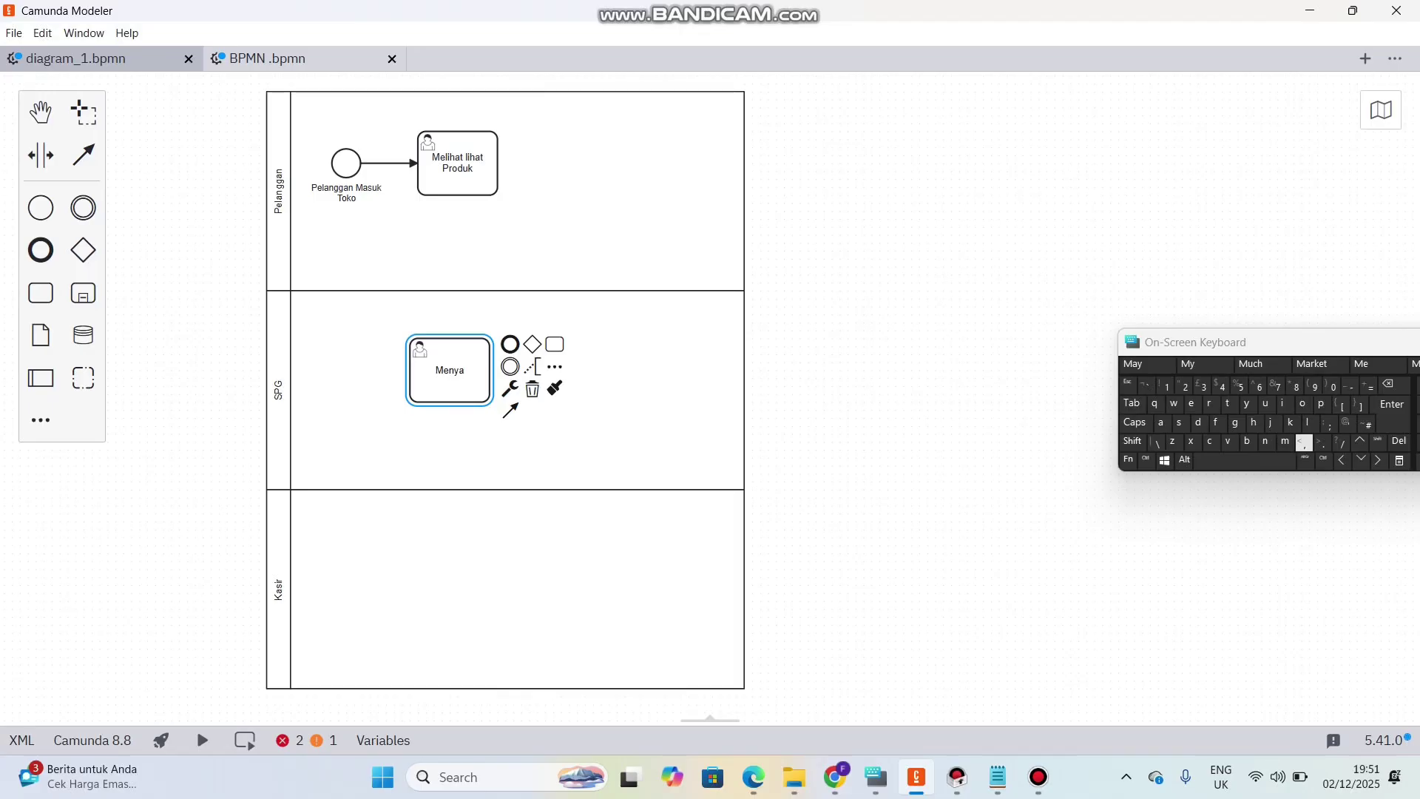
{"action": "type", "text": "pa"}
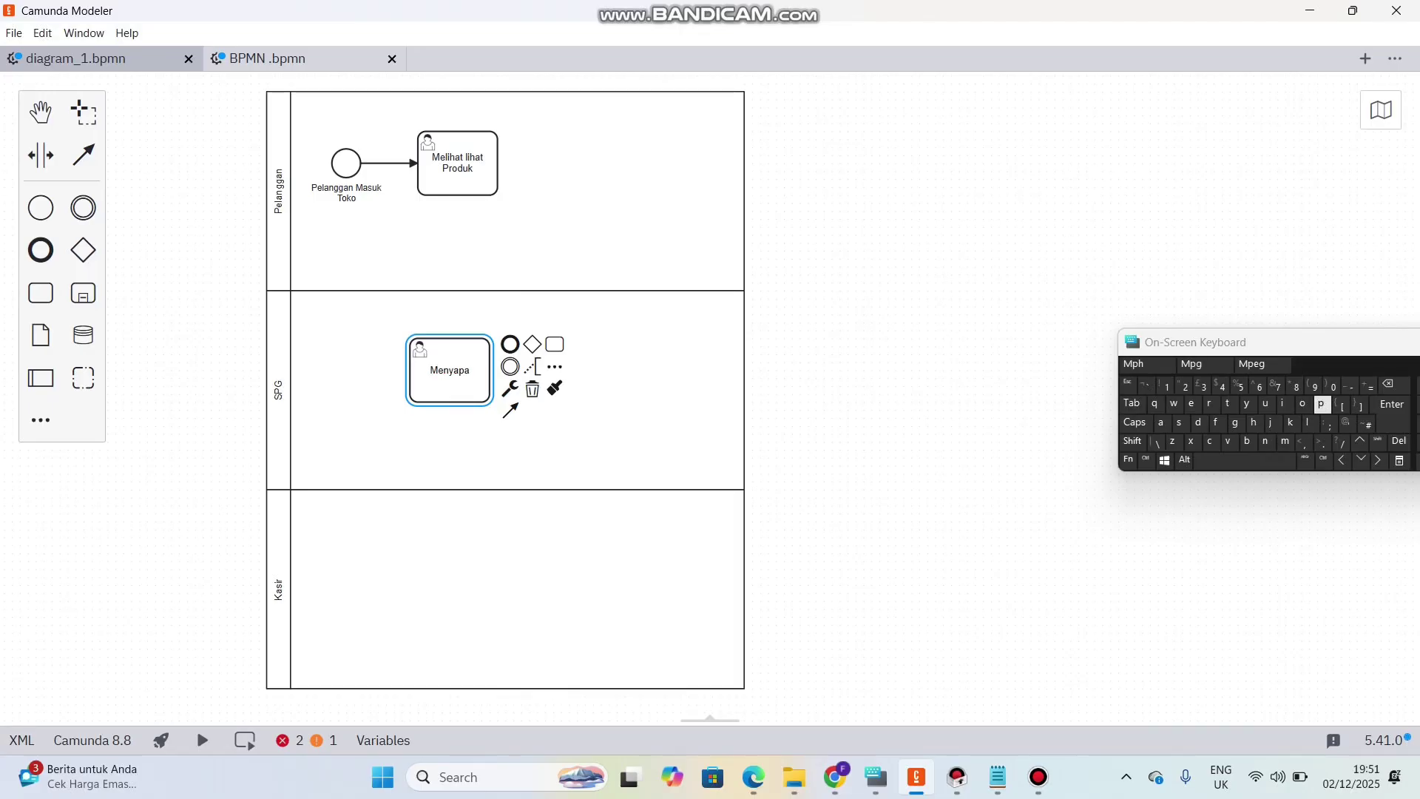
{"action": "type", "text": " dan"}
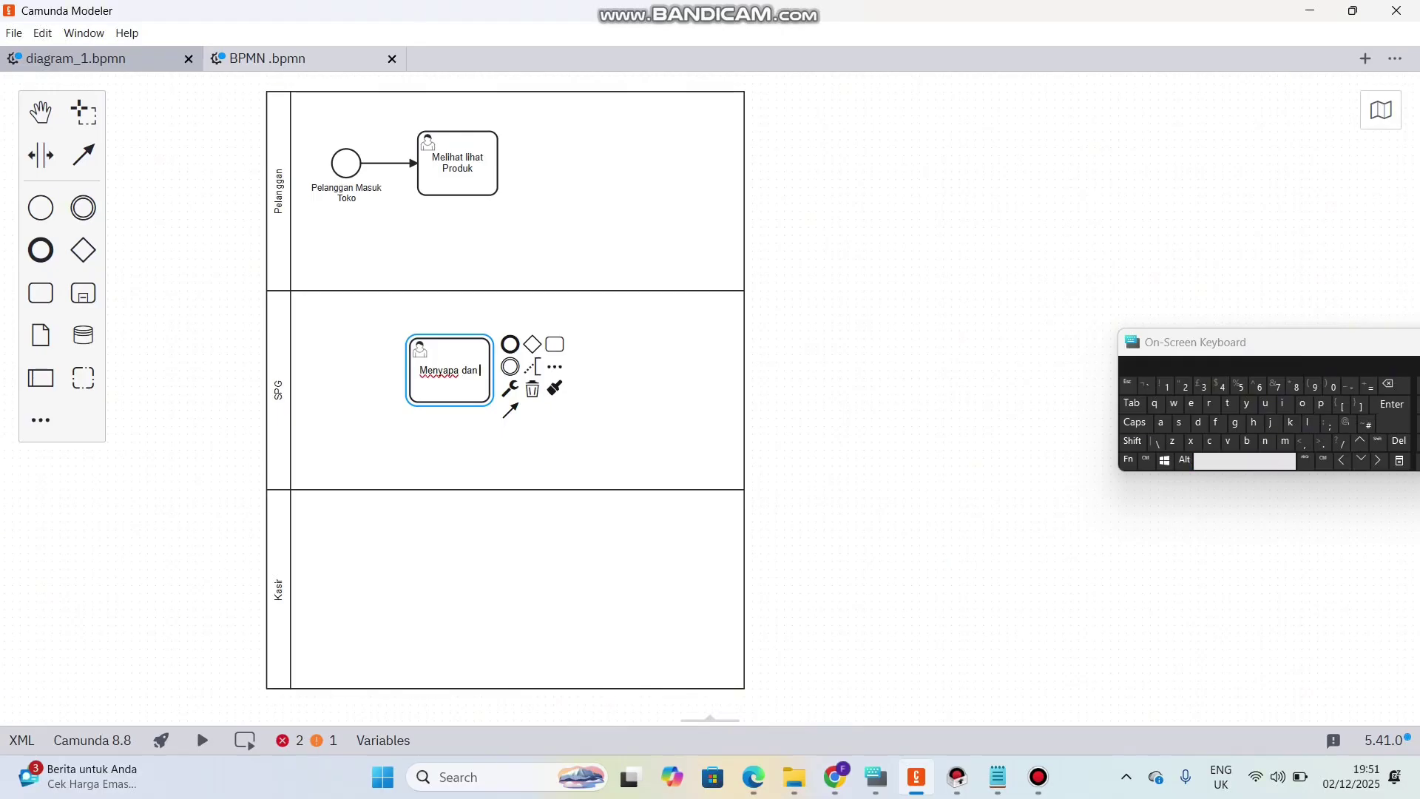
{"action": "type", "text": " Menawa"}
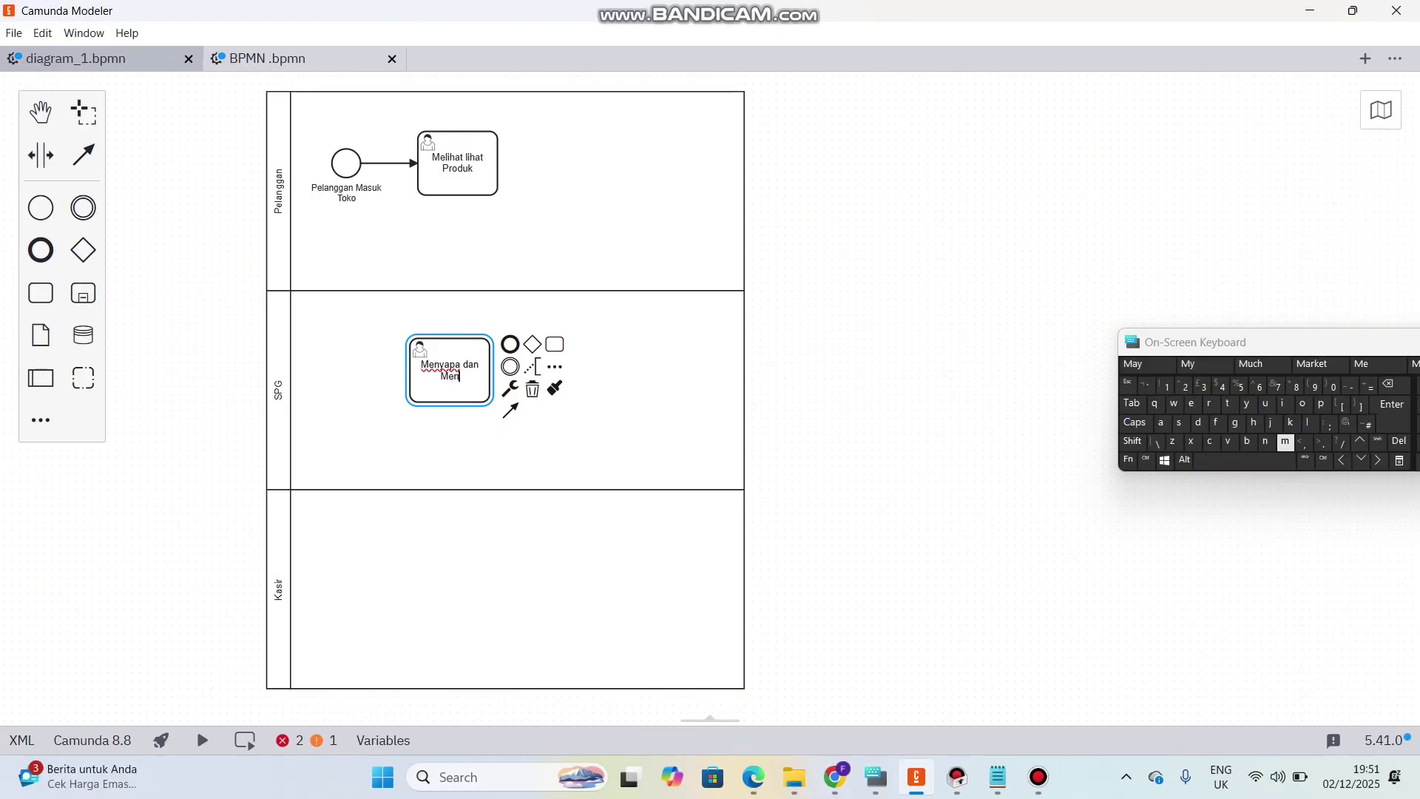
{"action": "type", "text": "rkan"}
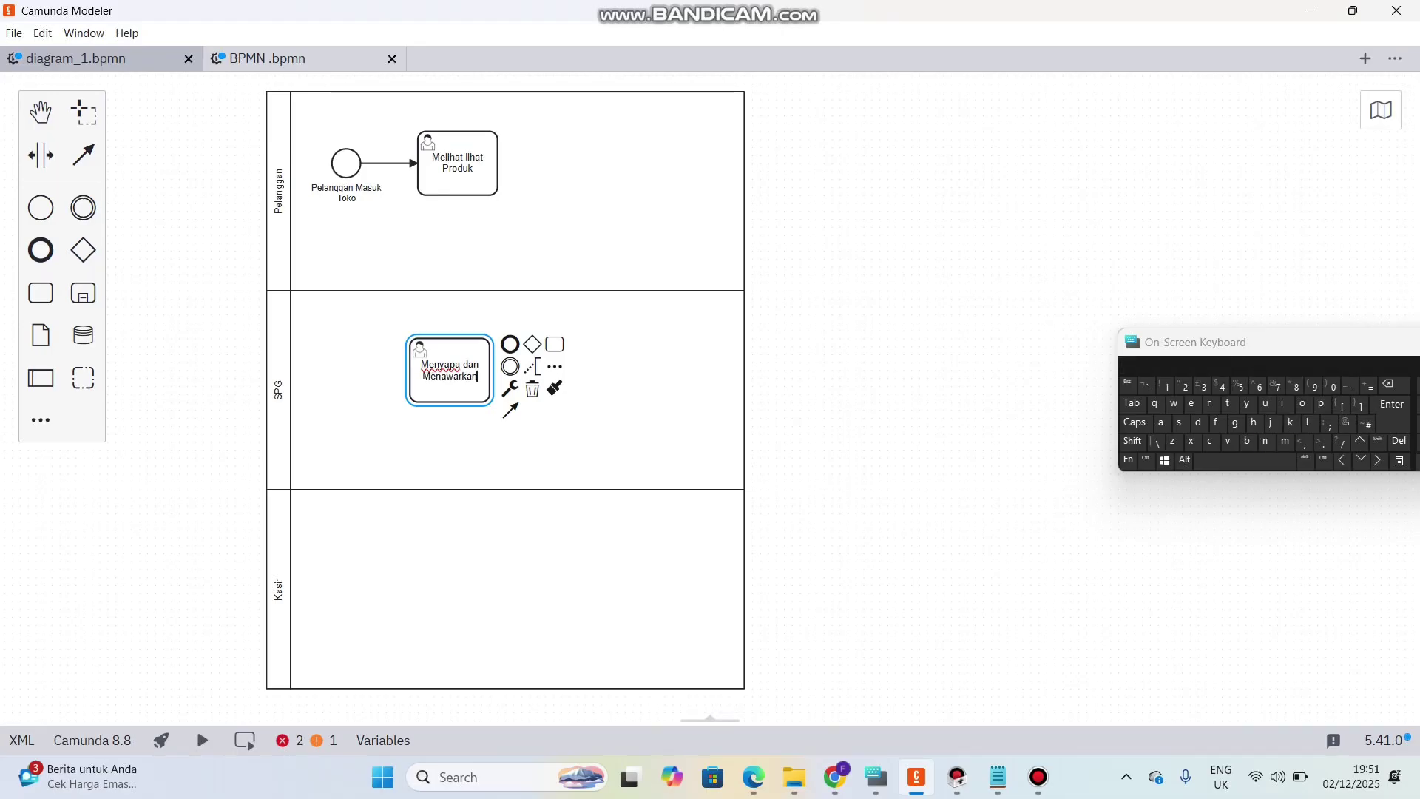
{"action": "left_click", "coordinate": [592, 403]}
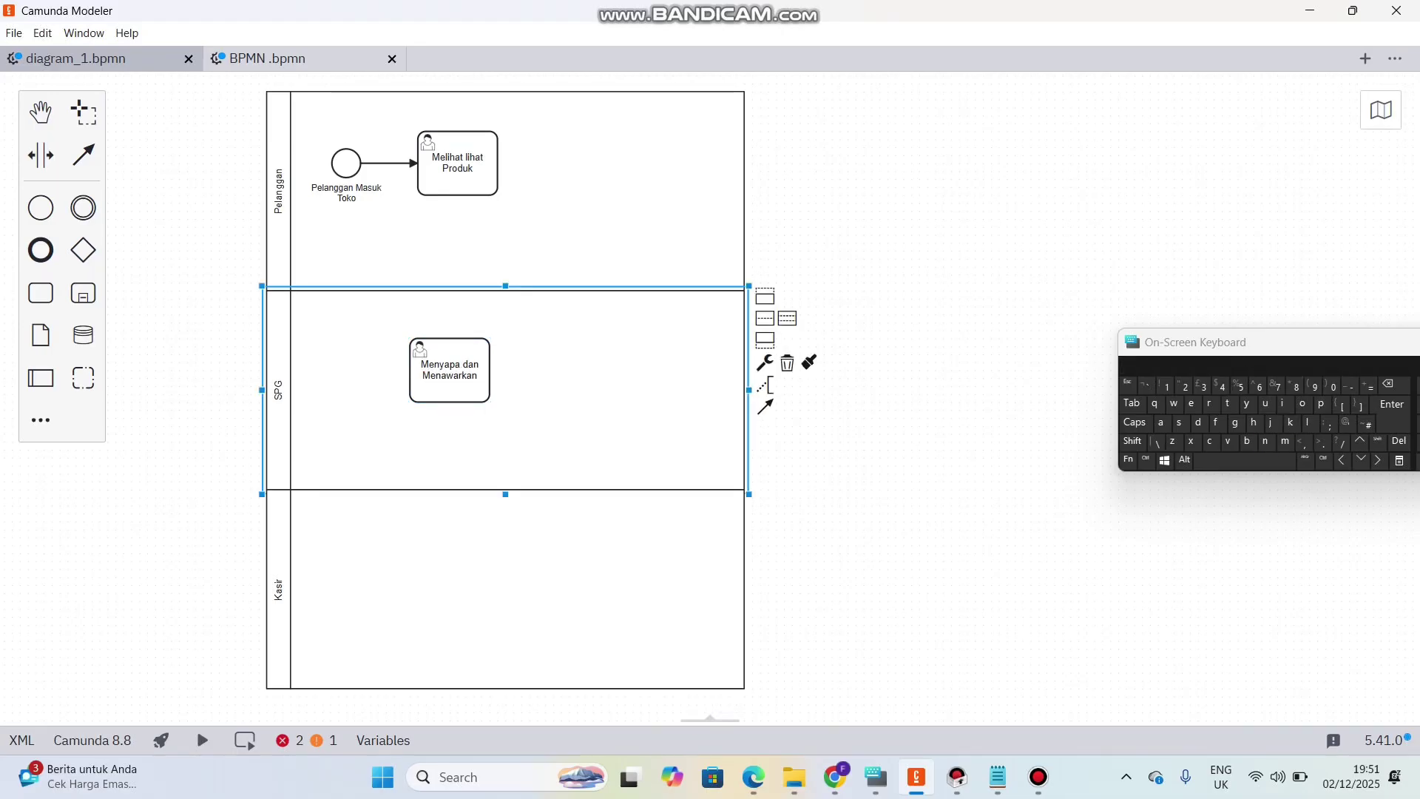
{"action": "key", "text": "Escape"}
{"action": "double_click", "coordinate": [449, 370]}
{"action": "key", "text": "Caps_Lock"}
{"action": "type", "text": "B"}
{"action": "key", "text": "Caps_Lock"}
{"action": "type", "text": "antuan"}
{"action": "key", "text": "Return"}
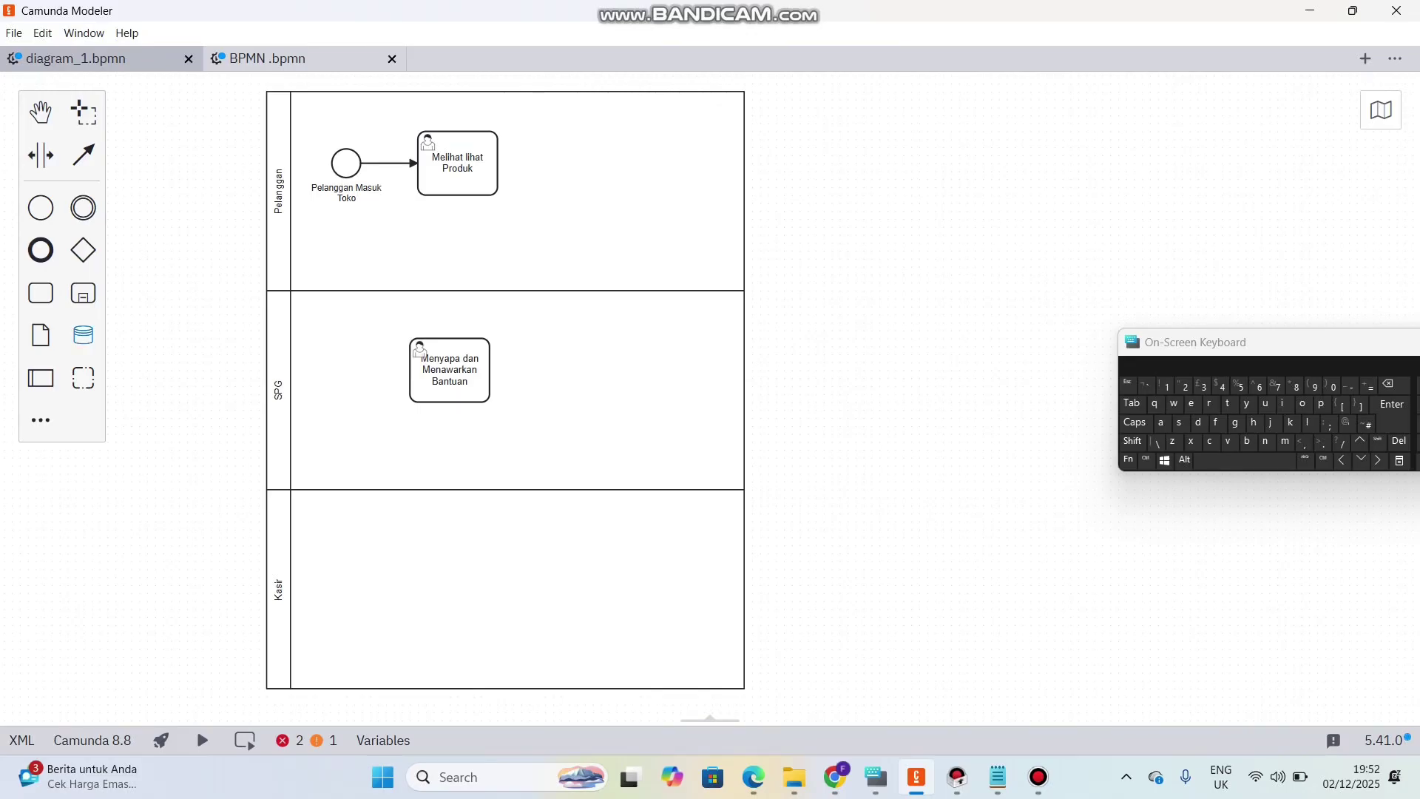
- Add a user task labelled "Menunjukkan Produk" in the SPG lane, beside the Menyapa dan Menawarkan Bantuan task
{"action": "left_click", "coordinate": [41, 293]}
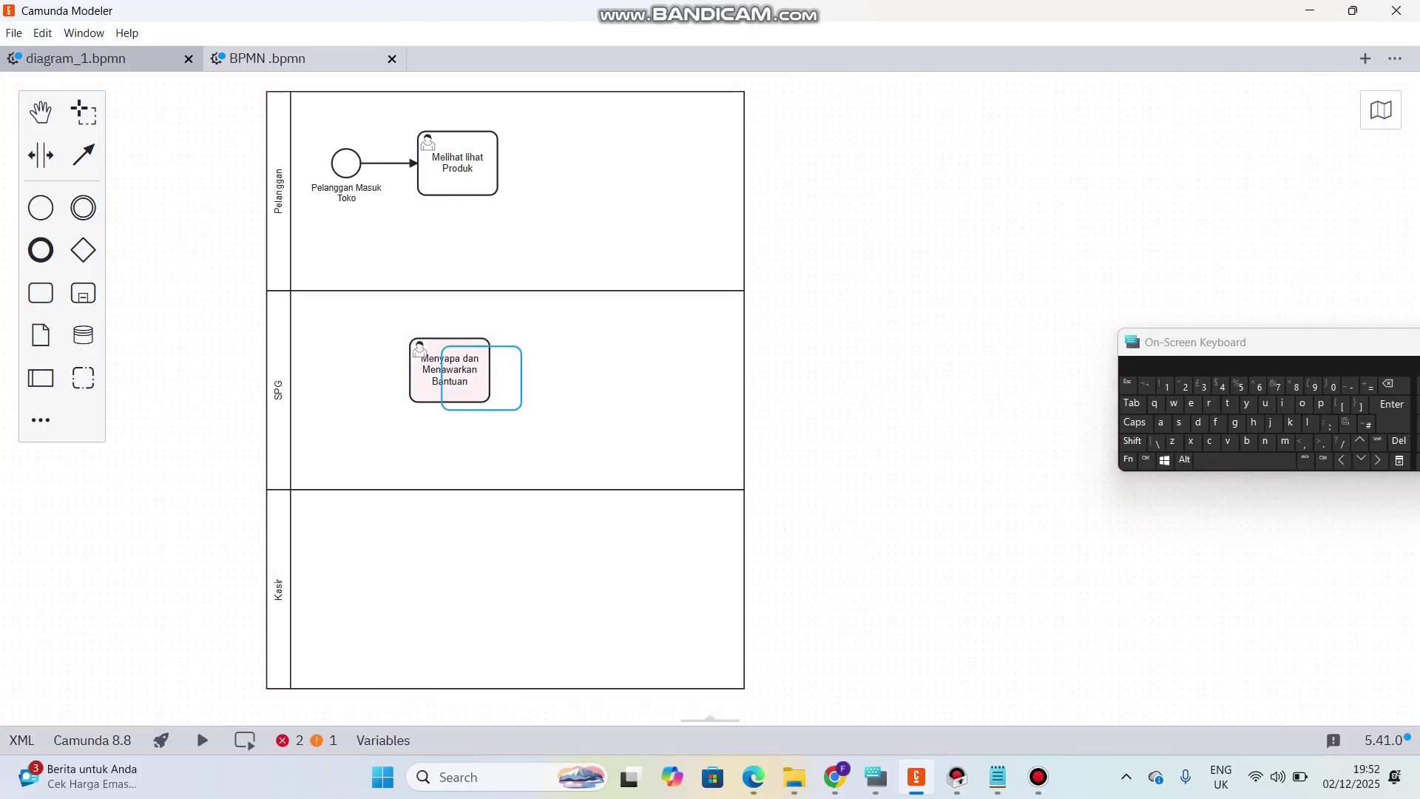
{"action": "left_click", "coordinate": [568, 370]}
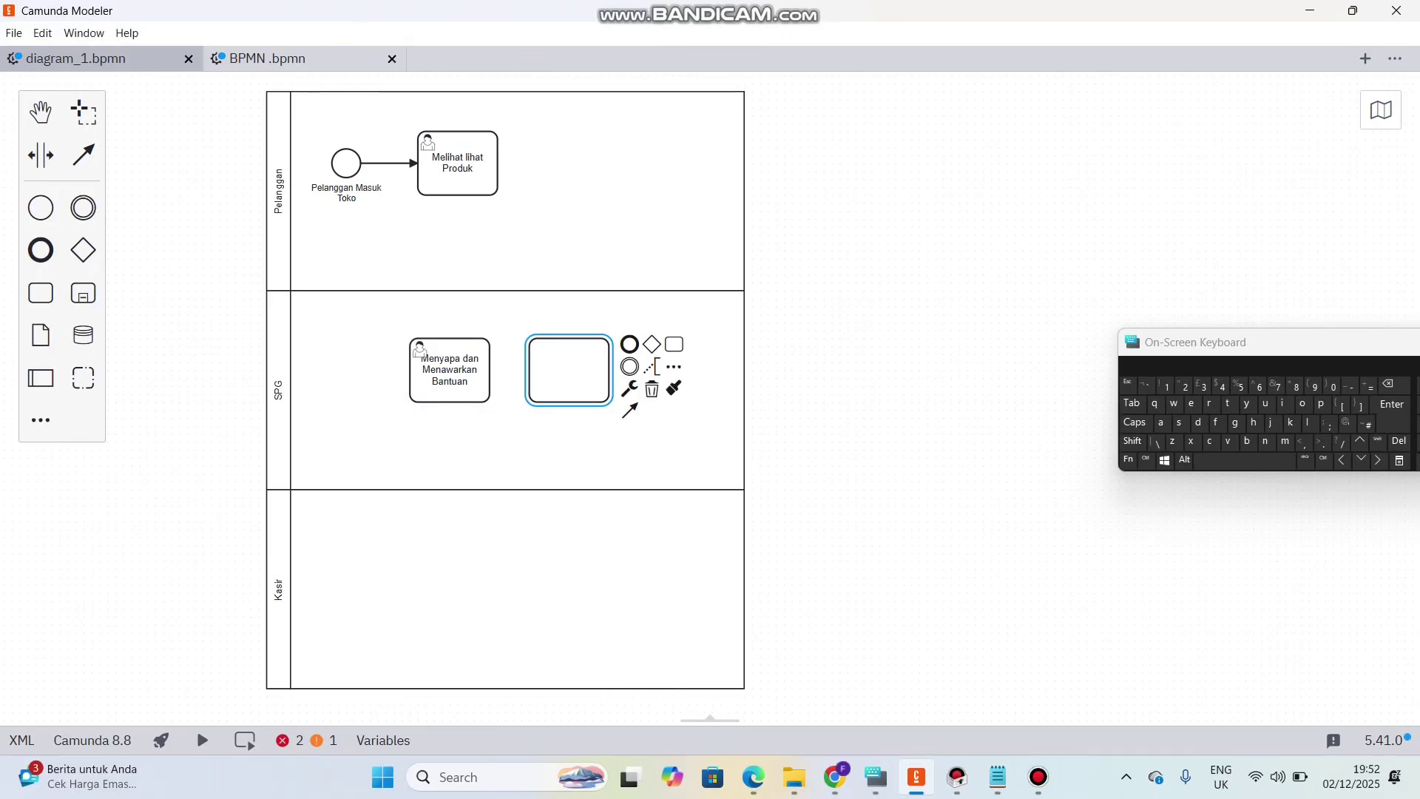
{"action": "left_click", "coordinate": [629, 387]}
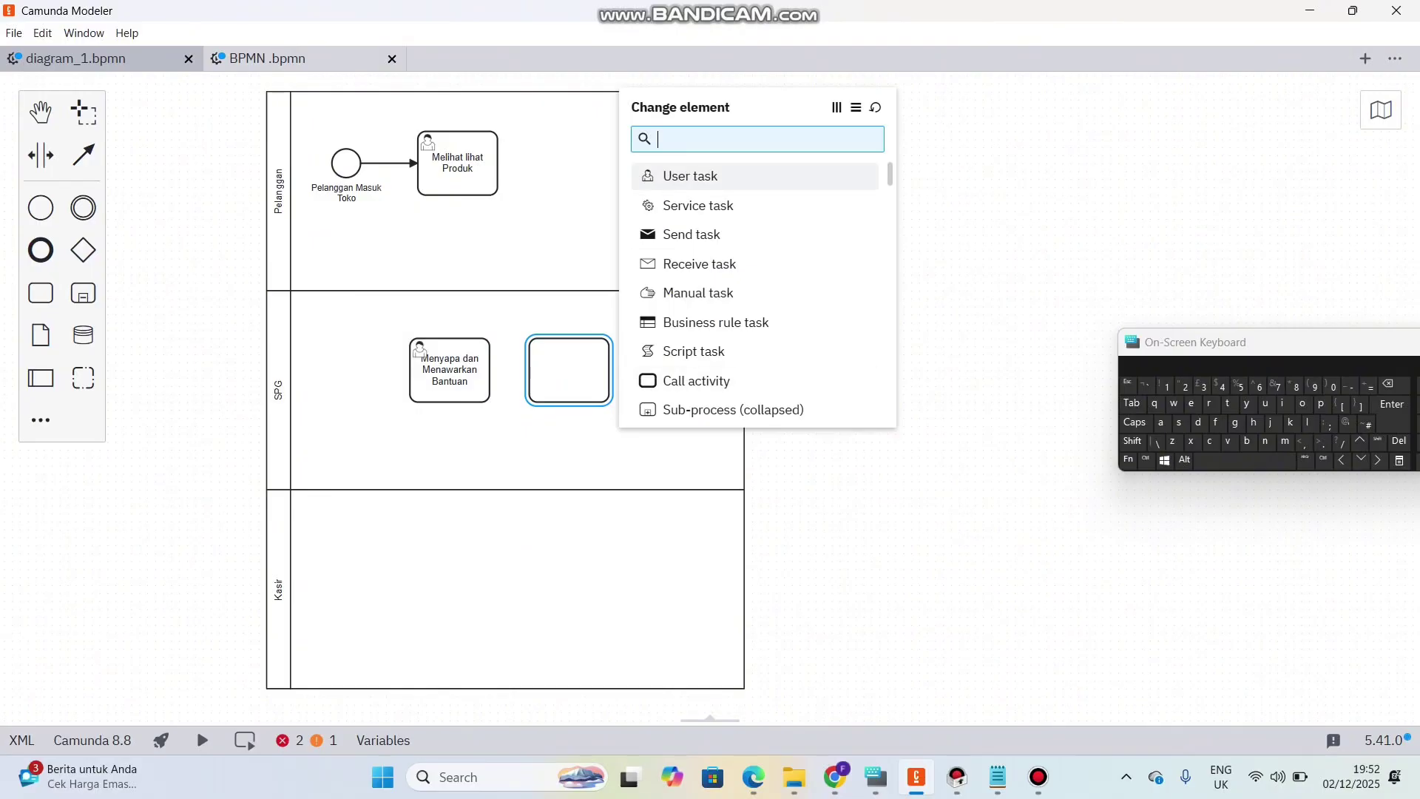
{"action": "left_click", "coordinate": [690, 175]}
{"action": "type", "text": "Menu"}
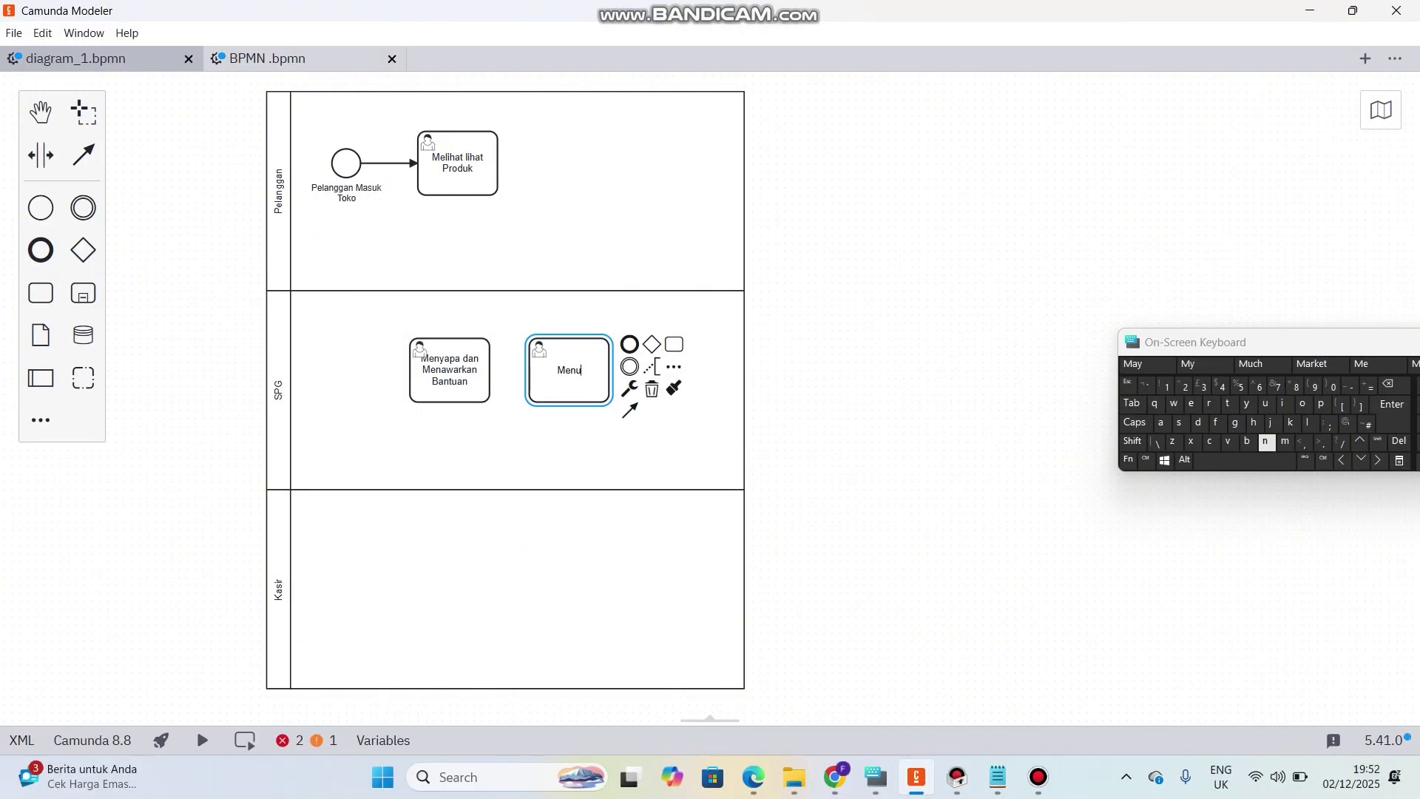
{"action": "type", "text": "njukkan Produk"}
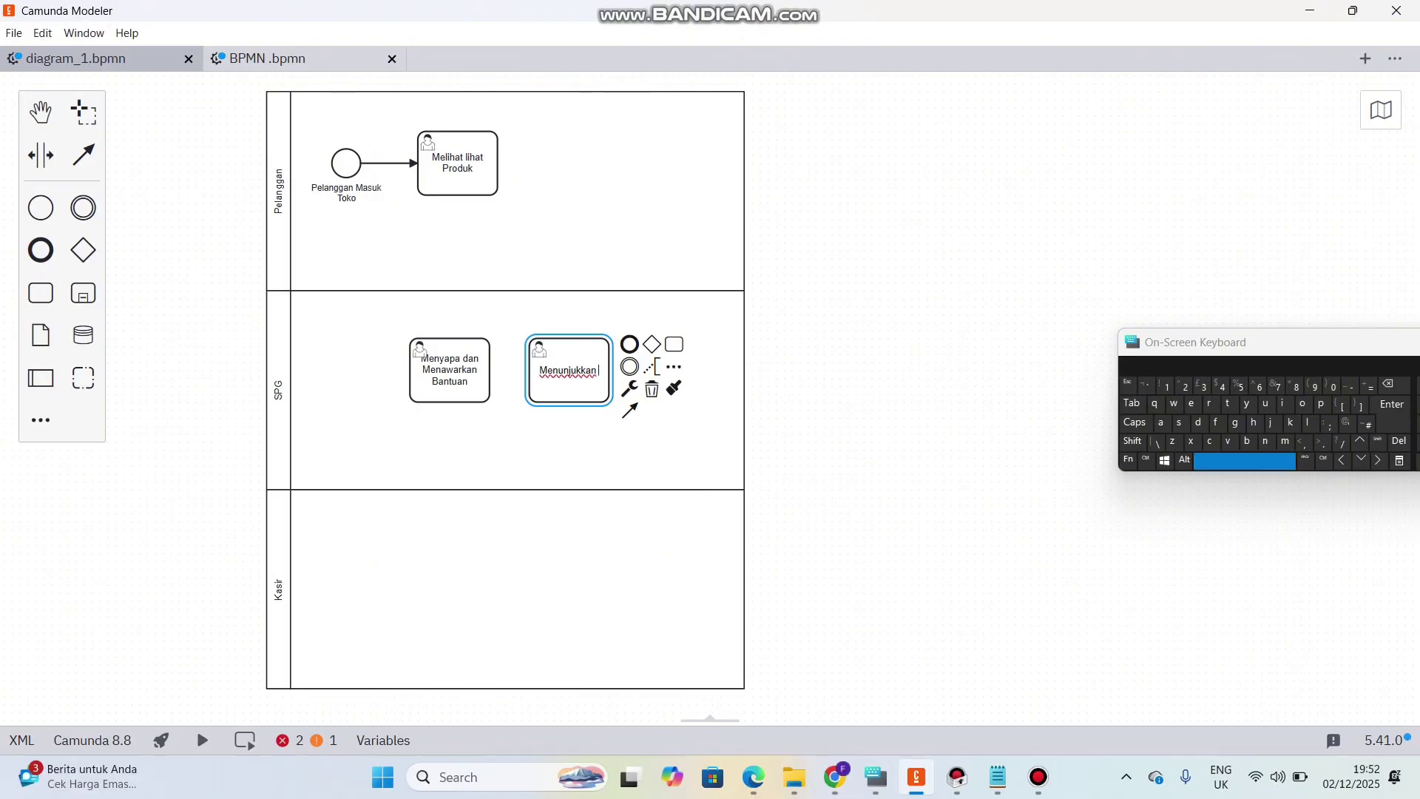
- Connect Melihat lihat Produk straight down to Menyapa dan Menawarkan Bantuan, and connect that task to Menunjukkan Produk
{"action": "left_click", "coordinate": [457, 164]}
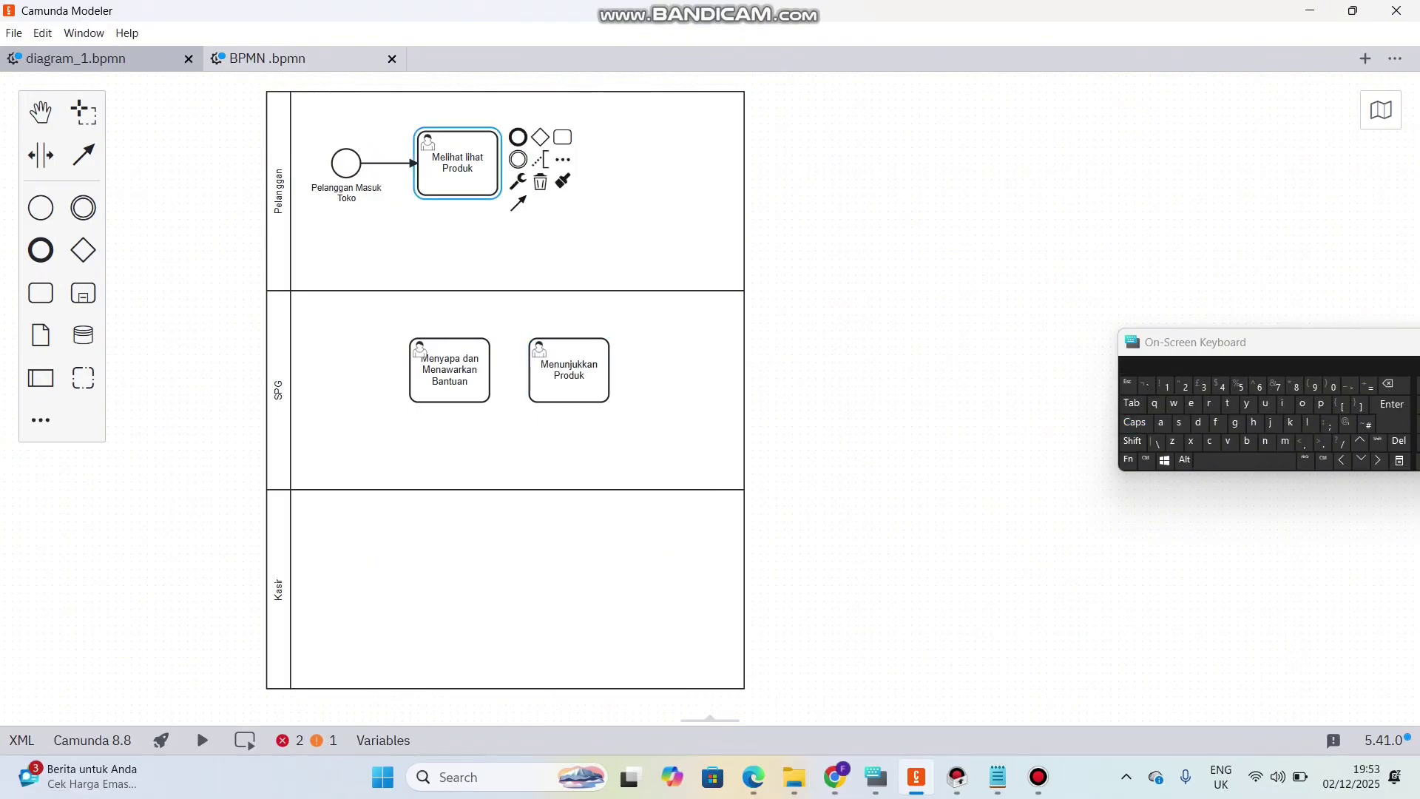
{"action": "left_click_drag", "start_coordinate": [518, 202], "coordinate": [457, 372]}
{"action": "left_click", "coordinate": [522, 449]}
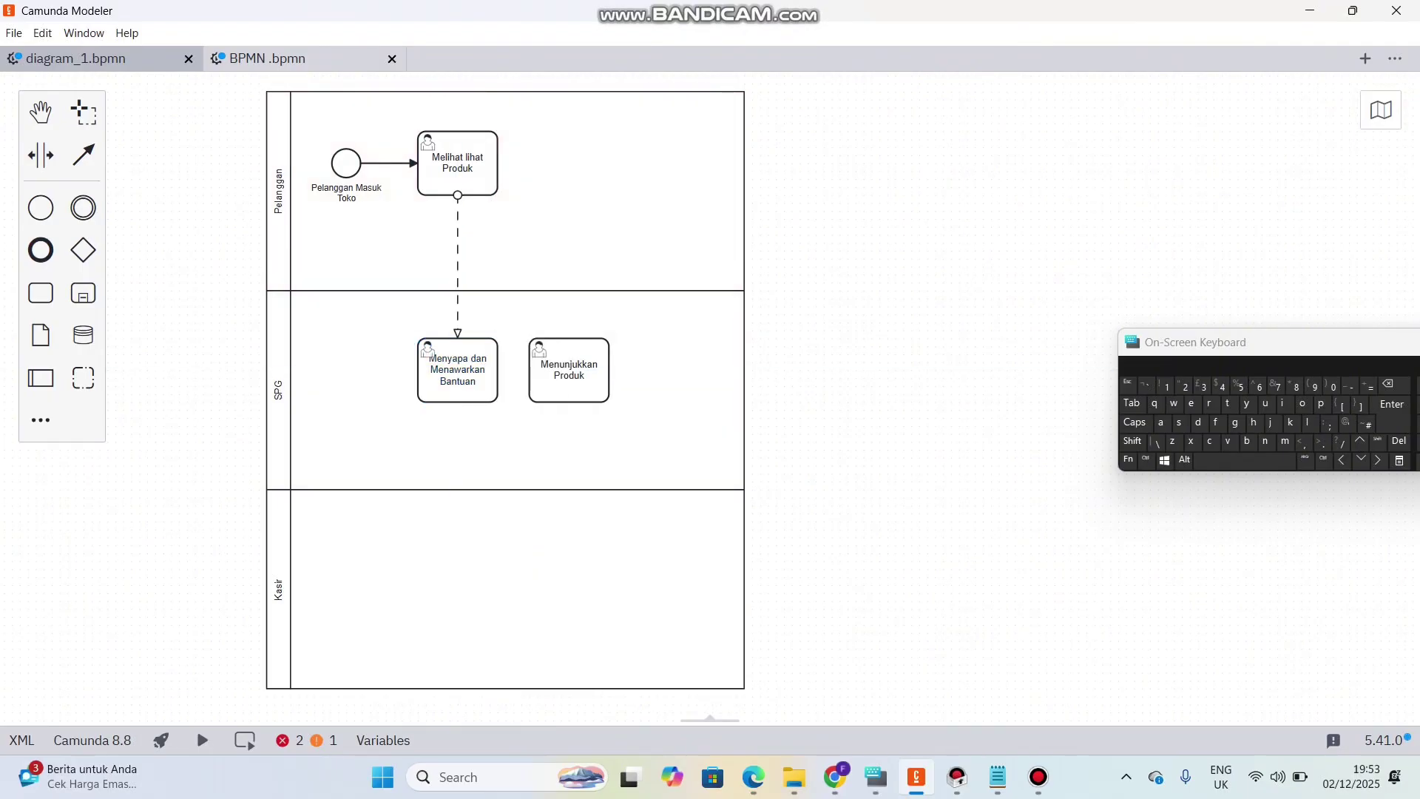
{"action": "left_click", "coordinate": [457, 369]}
{"action": "left_click", "coordinate": [517, 410]}
{"action": "left_click", "coordinate": [566, 374]}
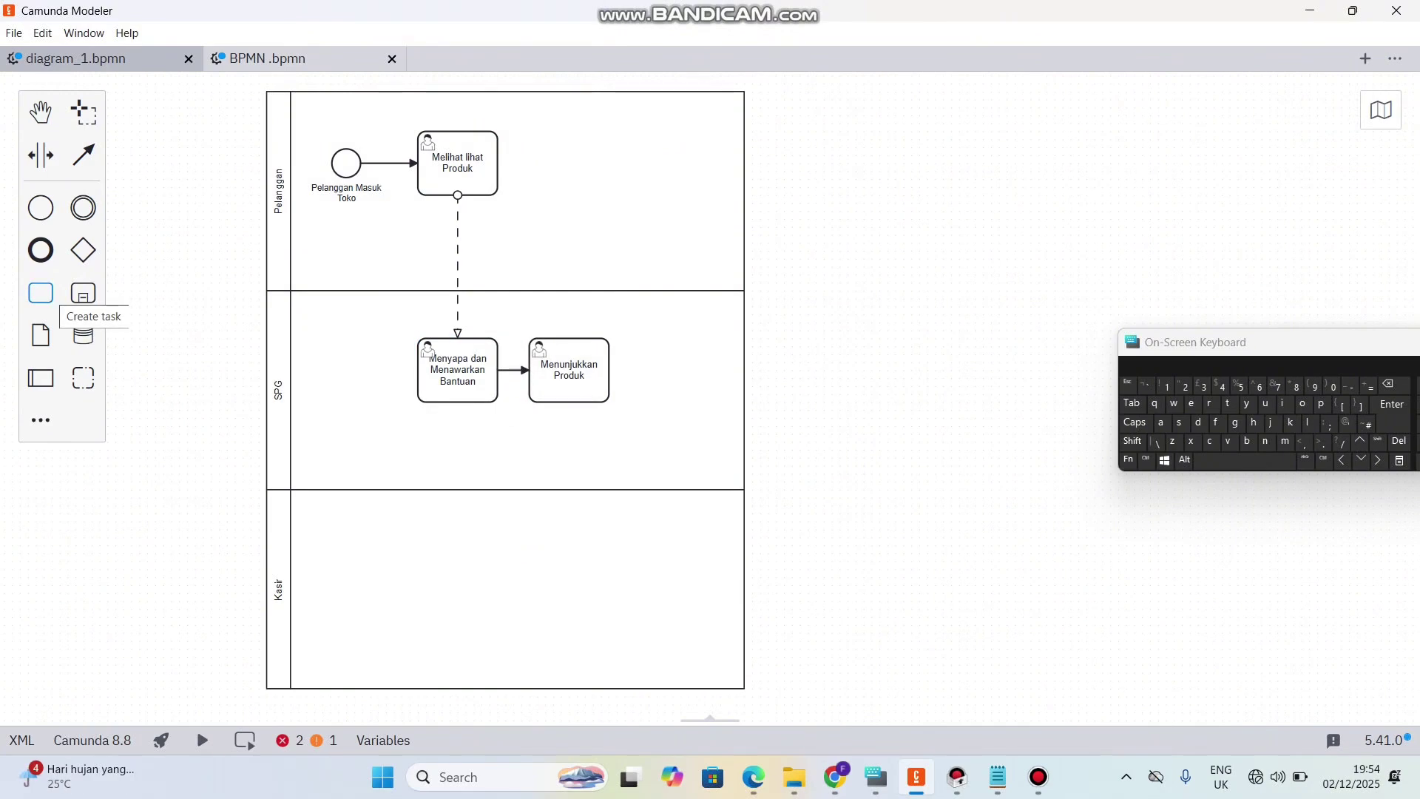
- Add a user task labelled "Memilih Produk" in the Pelanggan lane above Menunjukkan Produk and connect Menunjukkan Produk to it
{"action": "left_click", "coordinate": [41, 293]}
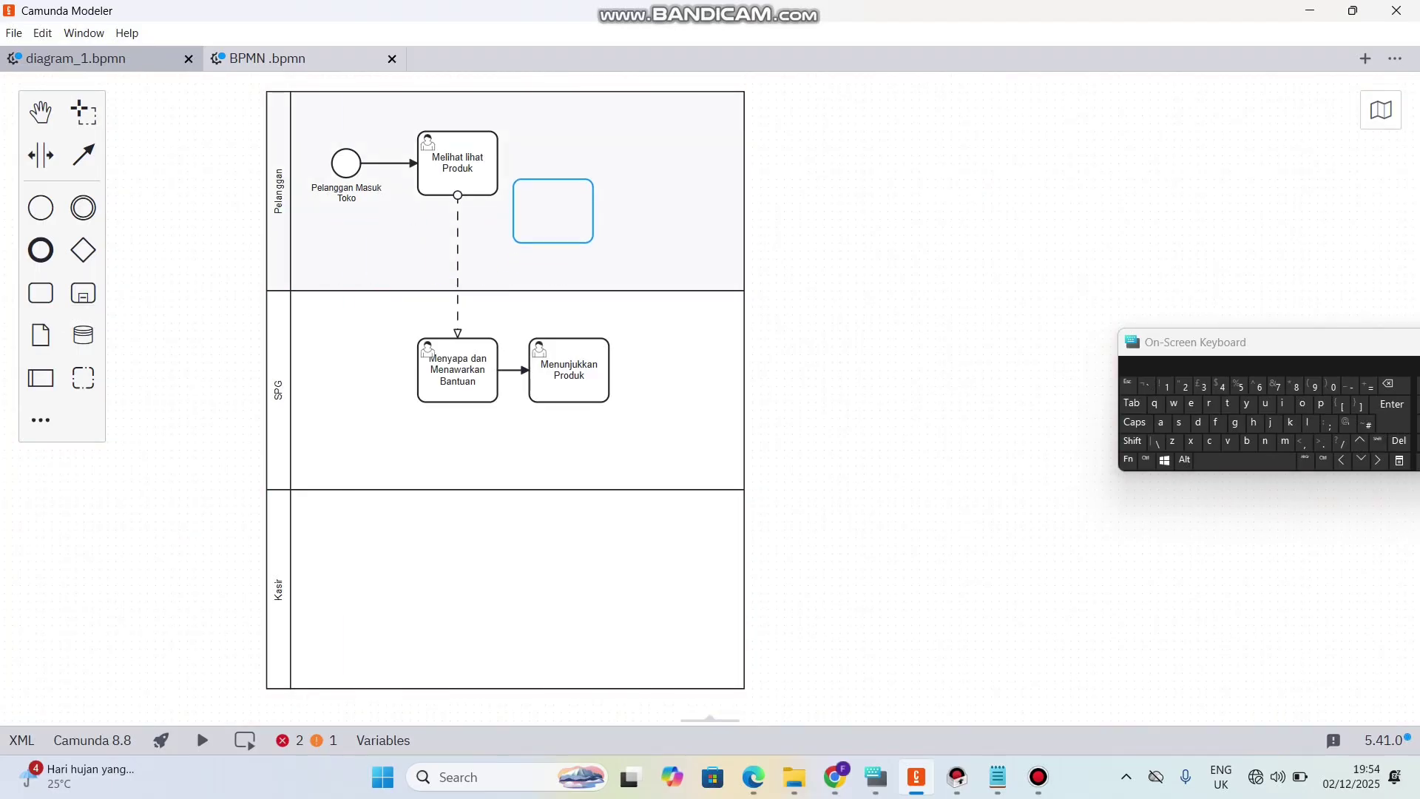
{"action": "left_click", "coordinate": [569, 179]}
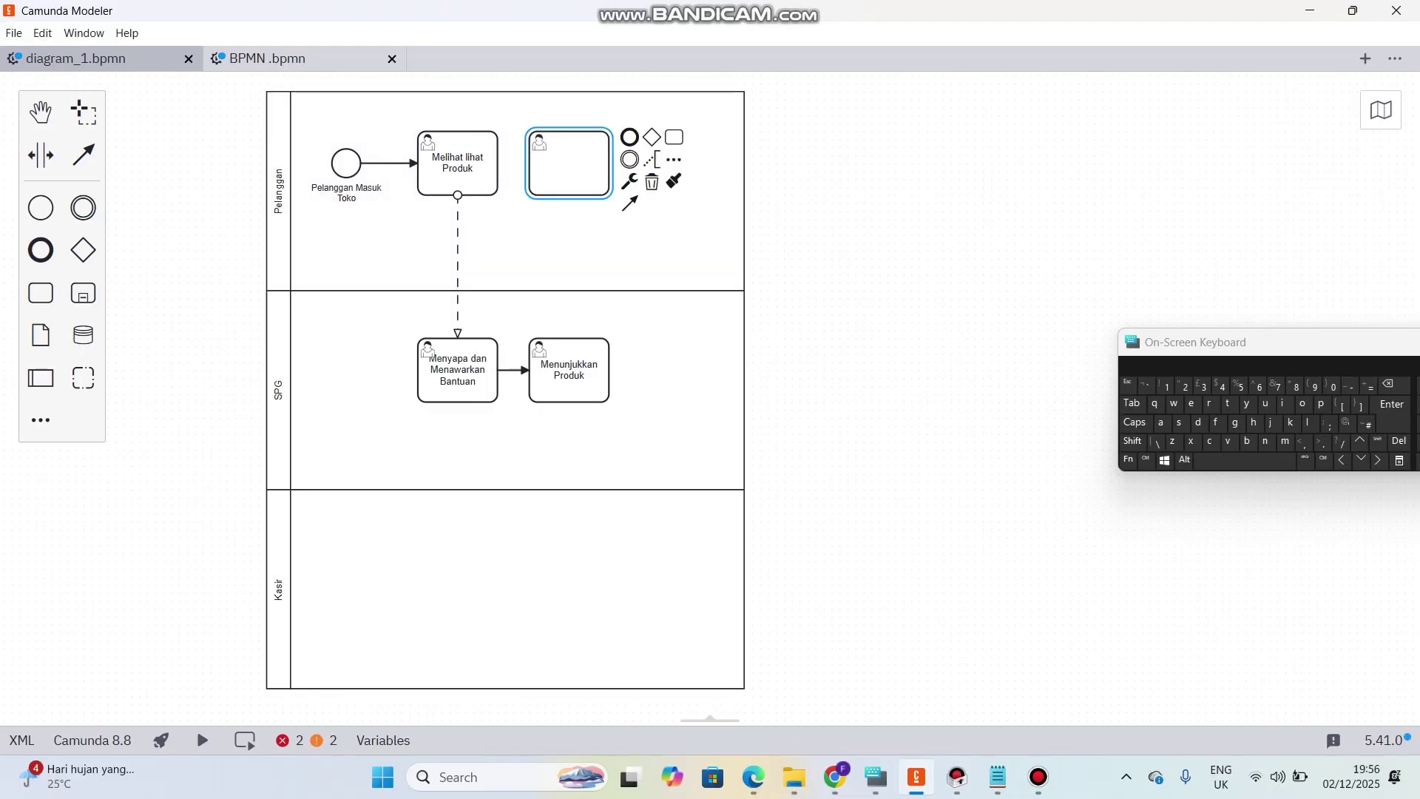
{"action": "key", "text": "Escape"}
{"action": "double_click", "coordinate": [569, 162]}
{"action": "type", "text": "Memilih Produk"}
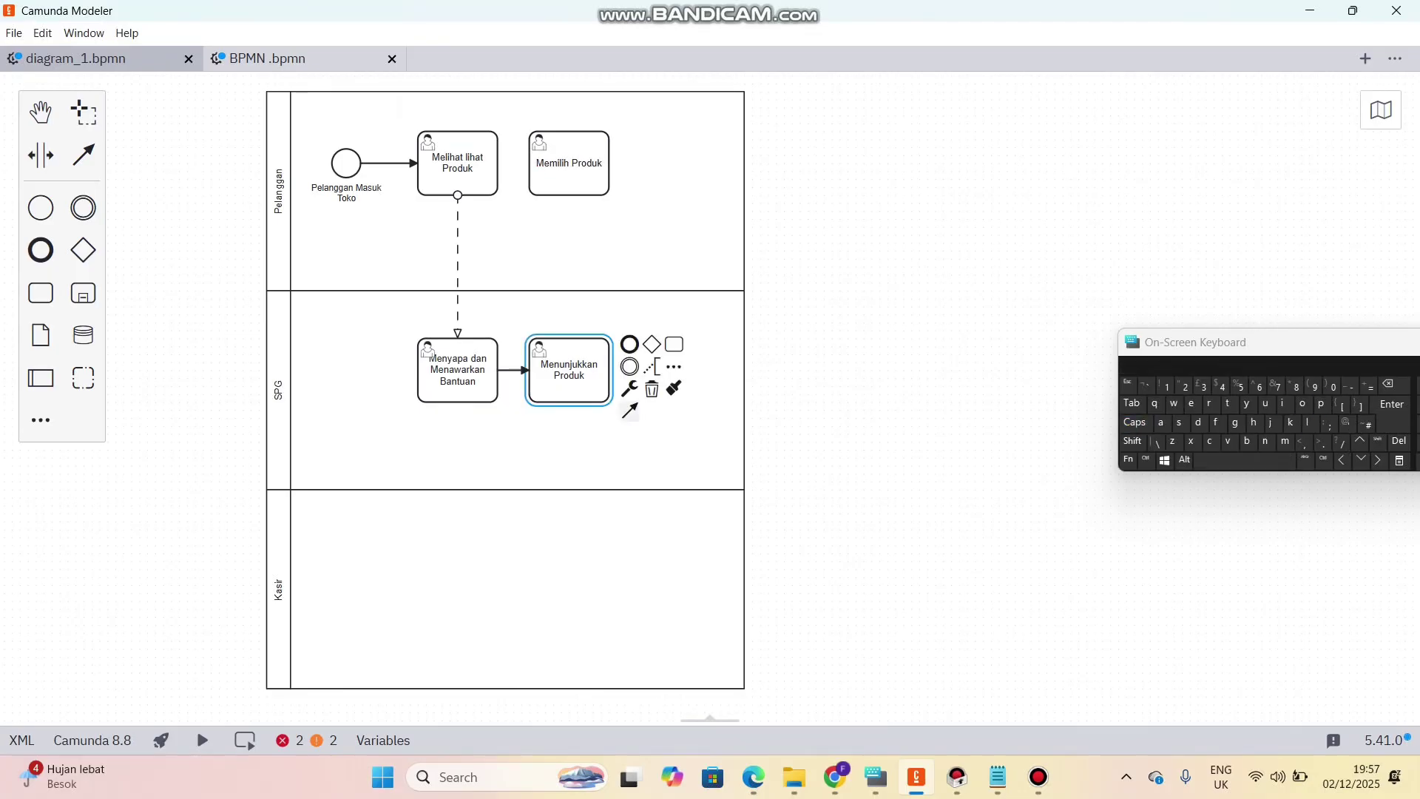
{"action": "left_click_drag", "start_coordinate": [629, 411], "coordinate": [569, 174]}
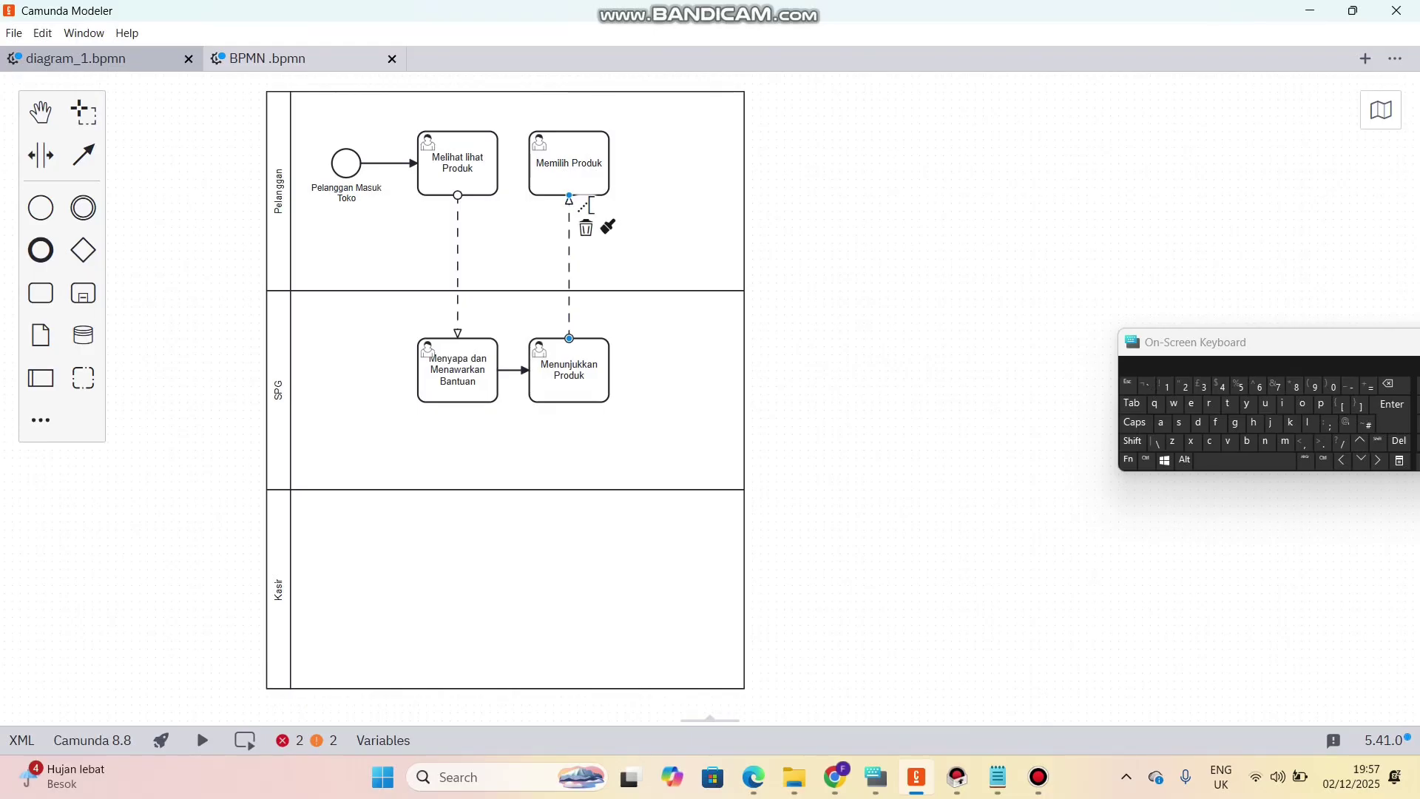
- Add a user task labelled "Mencoba Baju" in the Pelanggan lane, beside the Memilih Produk task
{"action": "left_click", "coordinate": [41, 293]}
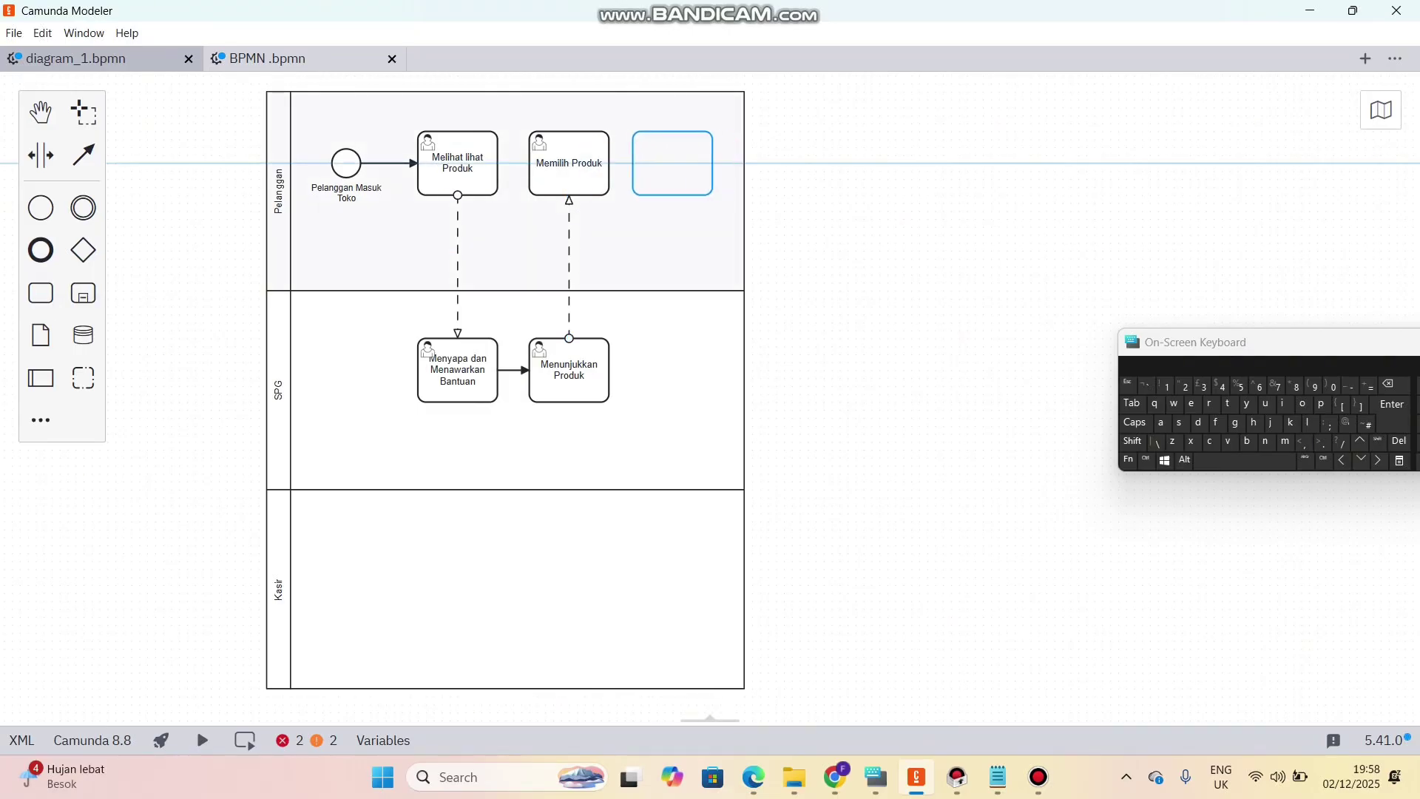
{"action": "left_click", "coordinate": [681, 162]}
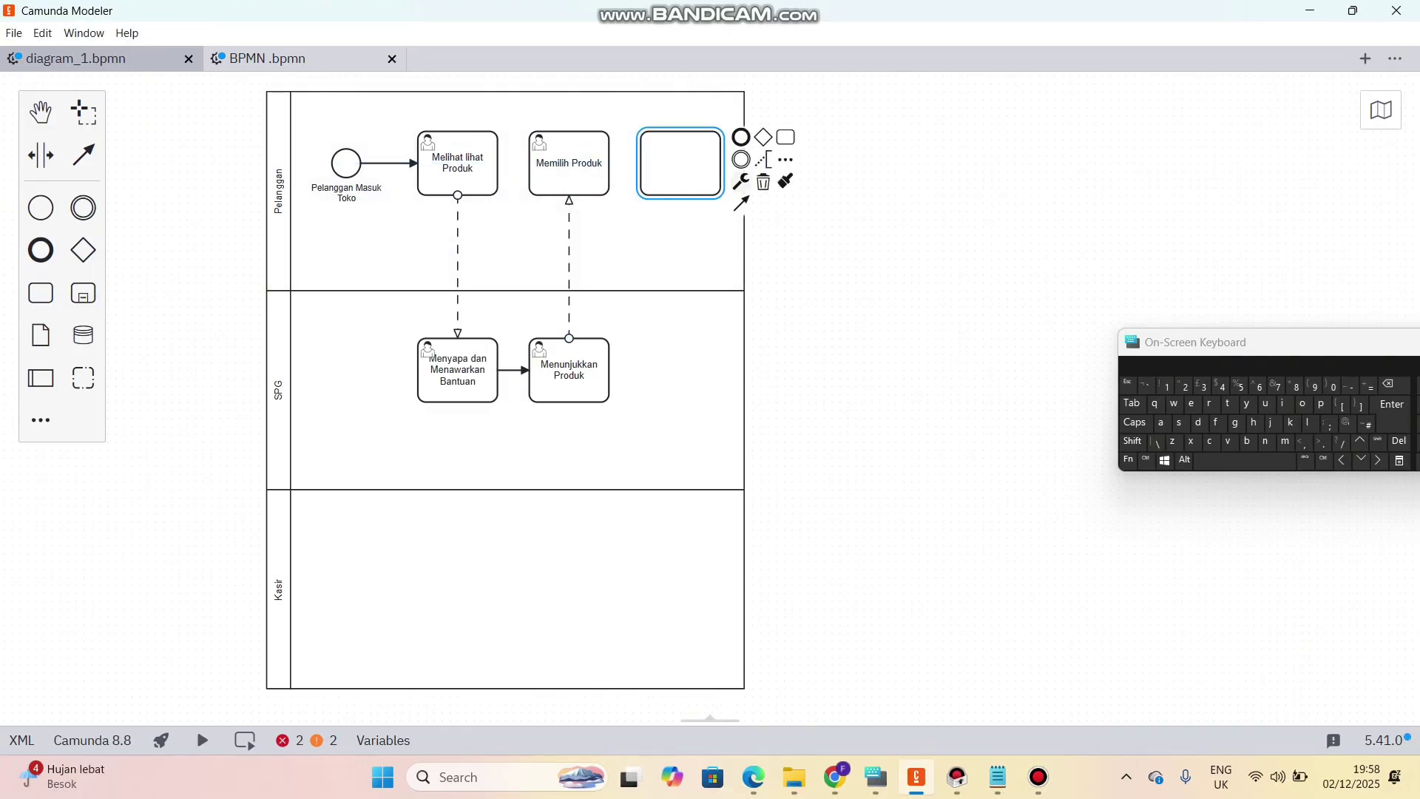
{"action": "left_click", "coordinate": [740, 181]}
{"action": "left_click", "coordinate": [802, 308]}
{"action": "type", "text": "Mencoba Baju"}
{"action": "key", "text": "Return"}
- Connect the Memilih Produk task to the Mencoba Baju task
{"action": "left_click", "coordinate": [579, 185]}
{"action": "right_click", "coordinate": [579, 185]}
{"action": "left_click", "coordinate": [629, 206]}
{"action": "left_click", "coordinate": [630, 206]}
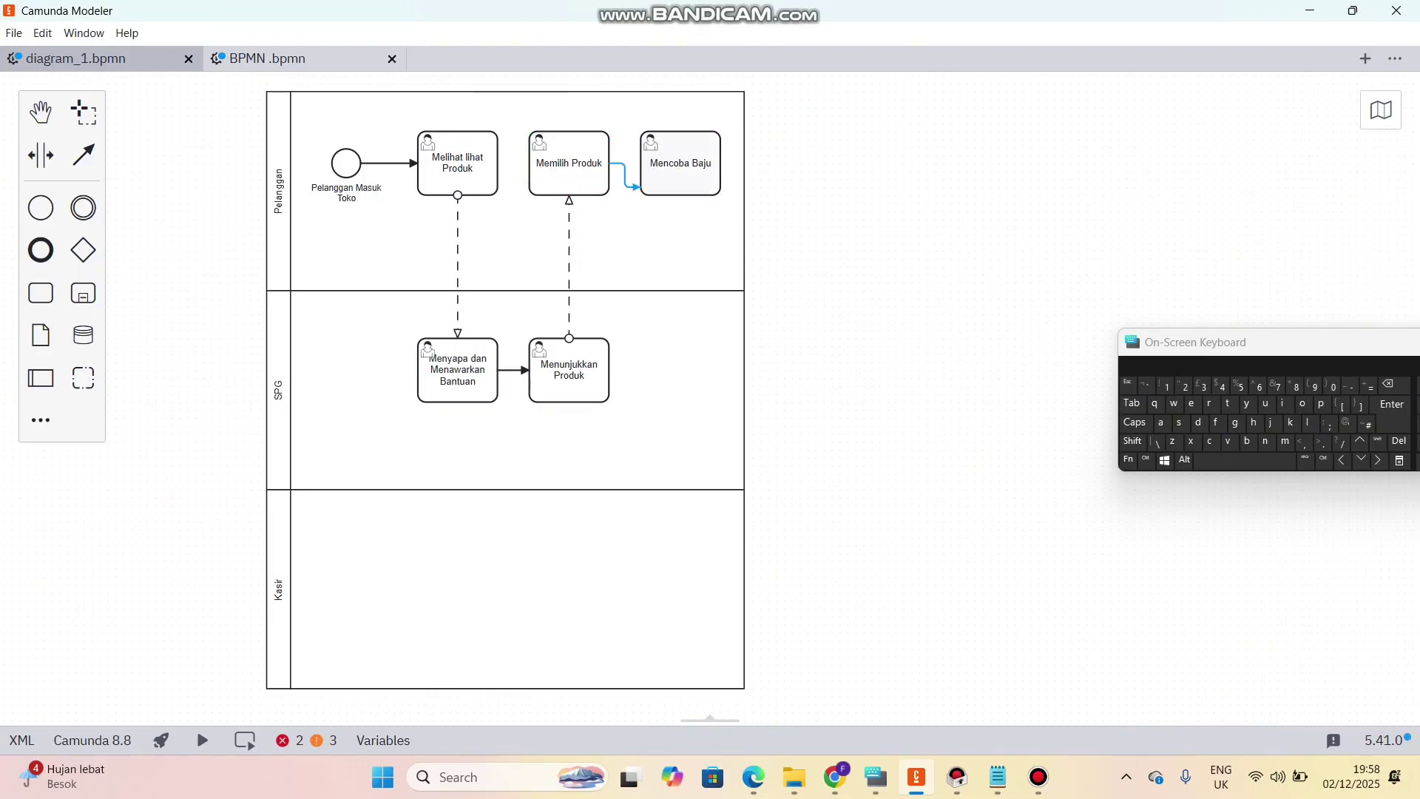
{"action": "left_click", "coordinate": [669, 168]}
- Widen the Pelanggan, SPG and Kasir lanes to the right by the same amount to make room for more elements
{"action": "left_click", "coordinate": [654, 238]}
{"action": "left_click_drag", "start_coordinate": [749, 191], "coordinate": [1178, 191]}
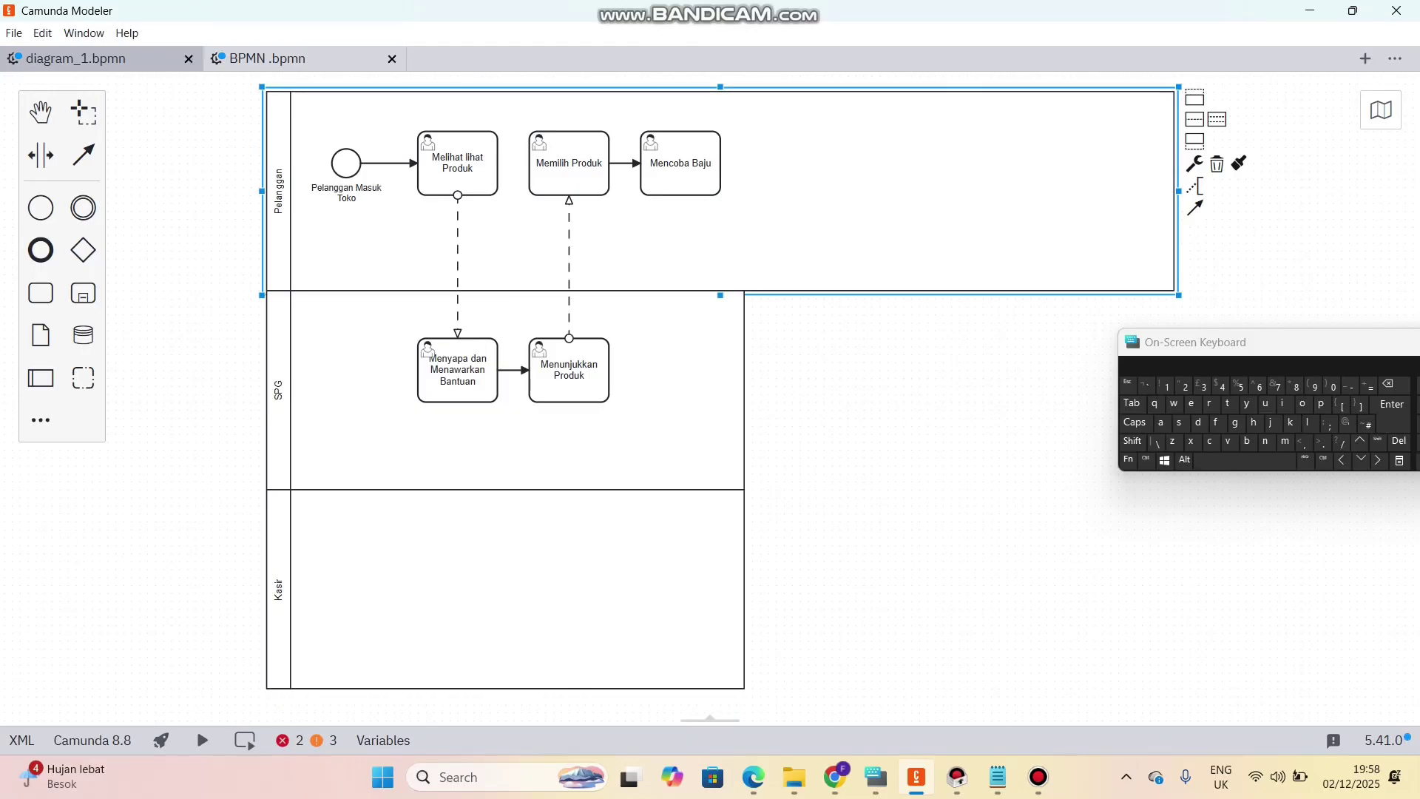
{"action": "left_click", "coordinate": [691, 385]}
{"action": "left_click_drag", "start_coordinate": [749, 390], "coordinate": [1179, 389]}
{"action": "left_click", "coordinate": [695, 569]}
{"action": "left_click_drag", "start_coordinate": [749, 588], "coordinate": [1179, 589]}
- Add an exclusive gateway after the Mencoba Baju task in the Pelanggan lane
{"action": "left_click", "coordinate": [680, 174]}
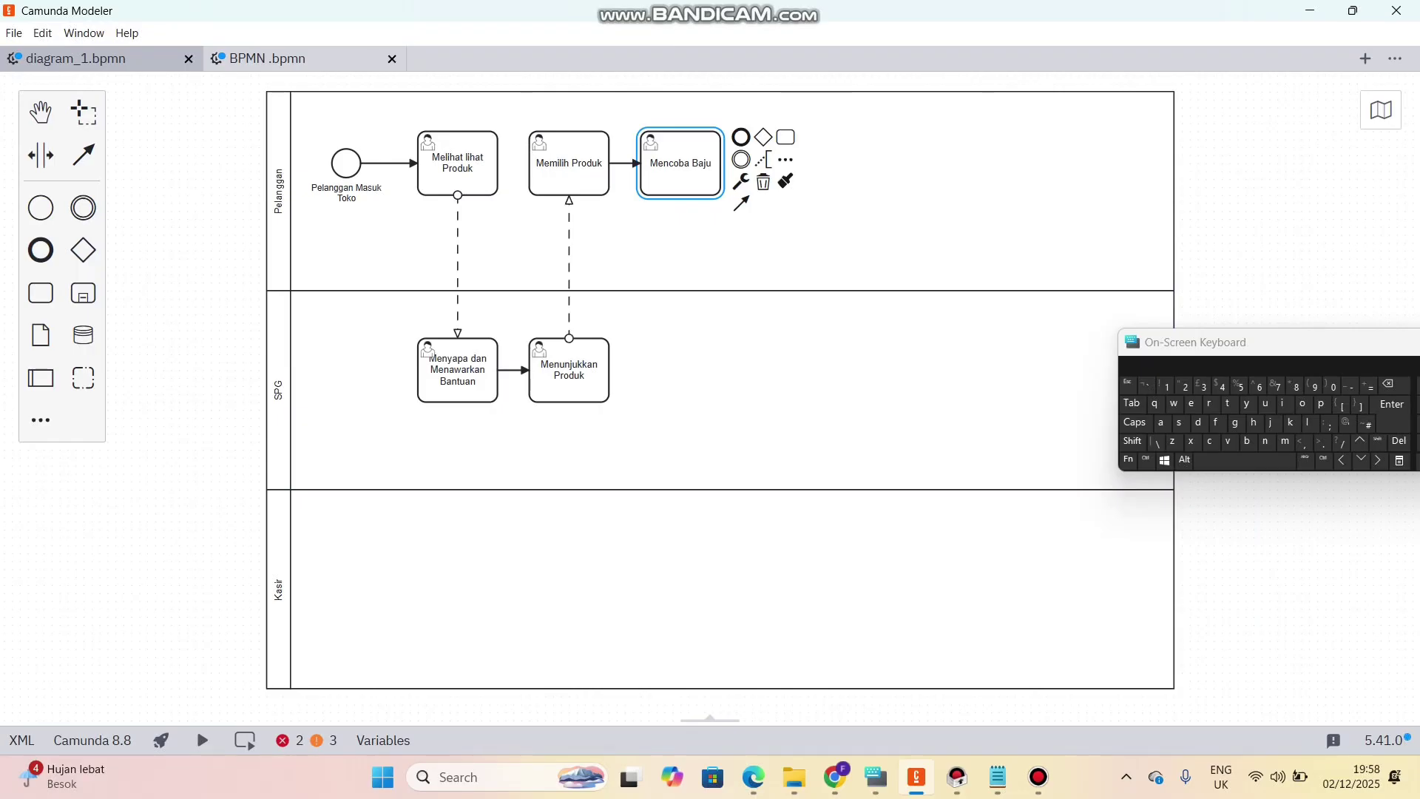
{"action": "left_click_drag", "start_coordinate": [83, 250], "coordinate": [799, 163]}
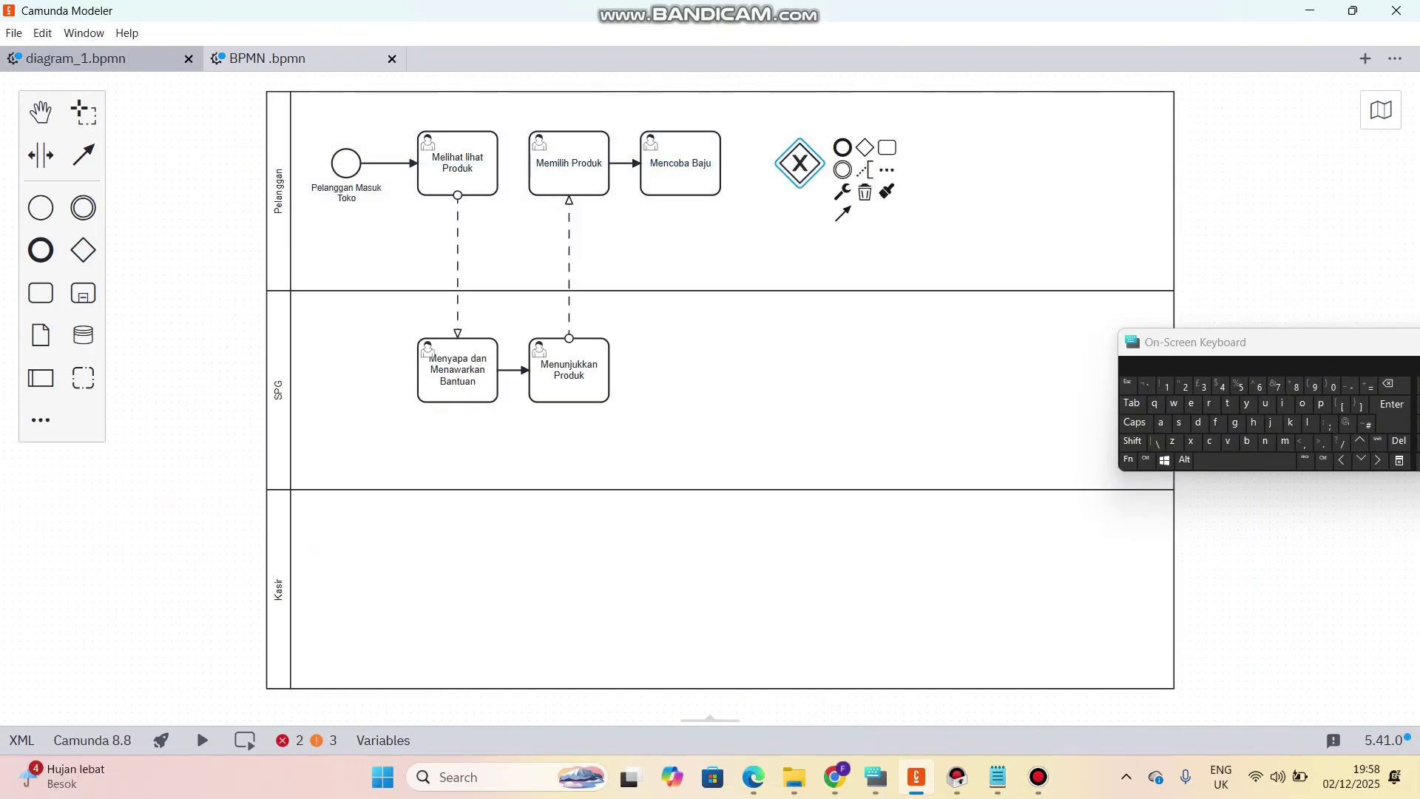
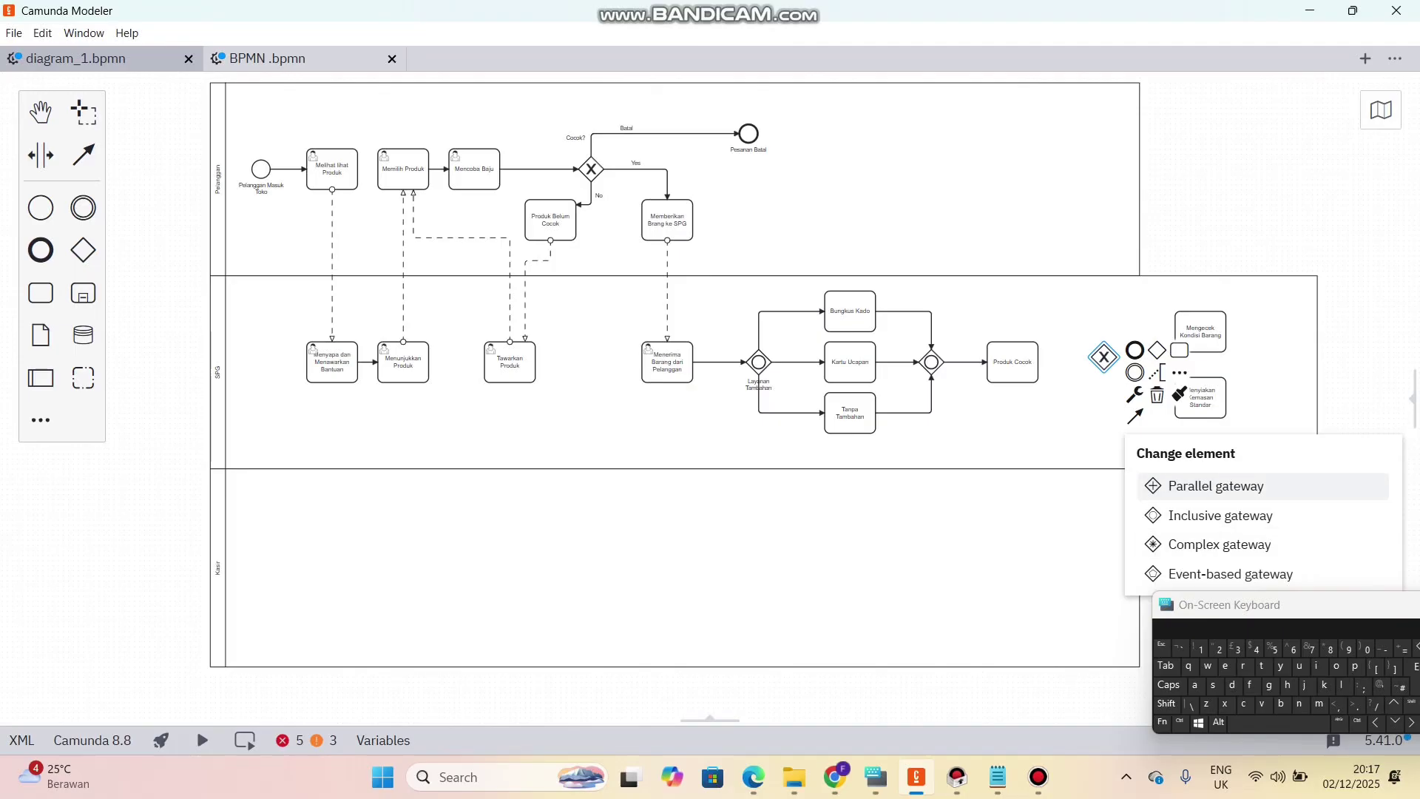
- Change the gateway after Produk Cocok to a parallel gateway and connect it to Mengecek Kondisi Barang and Menyiakan Kemasan Standar
{"action": "left_click", "coordinate": [1216, 486]}
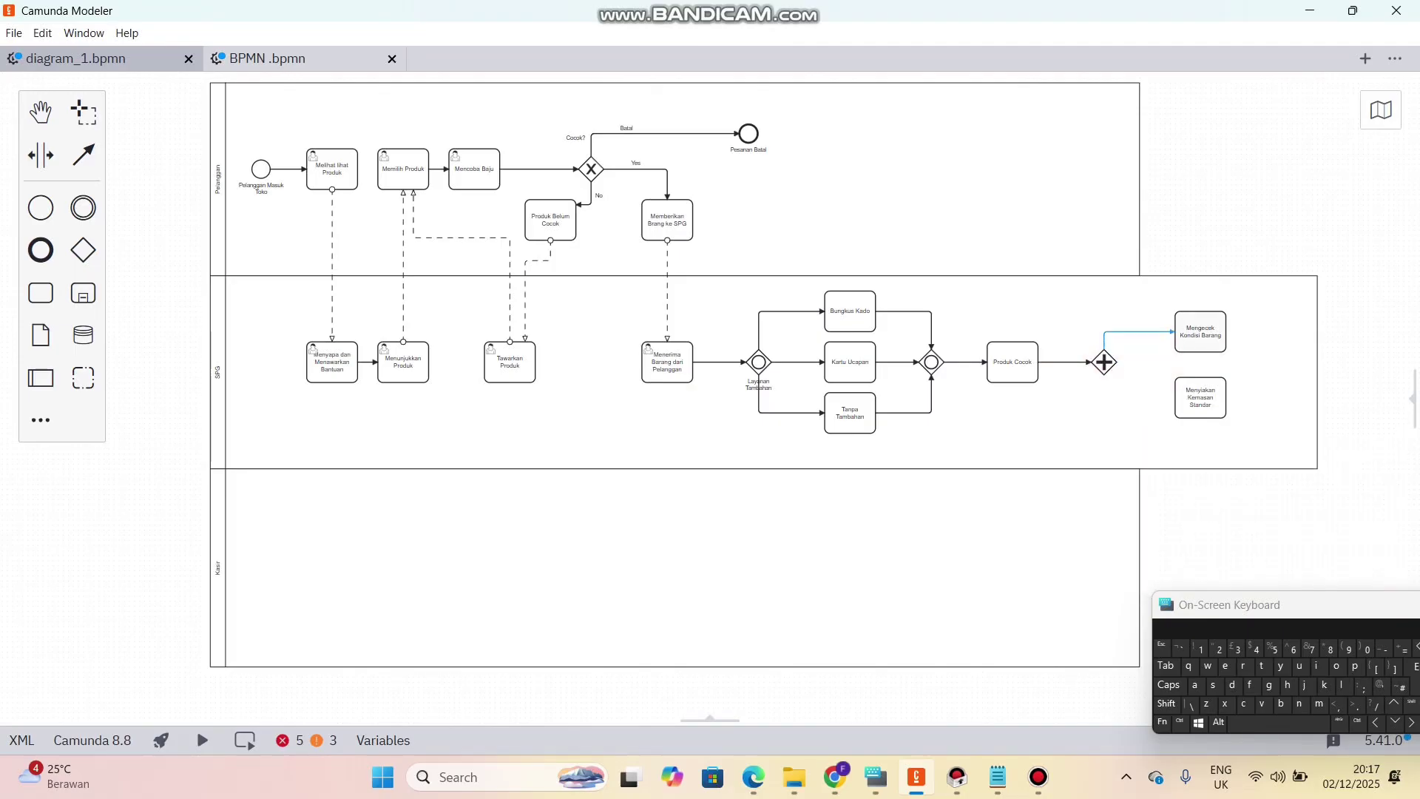
{"action": "left_click", "coordinate": [1190, 337]}
{"action": "left_click", "coordinate": [1103, 361]}
{"action": "left_click", "coordinate": [1134, 421]}
{"action": "left_click", "coordinate": [1189, 406]}
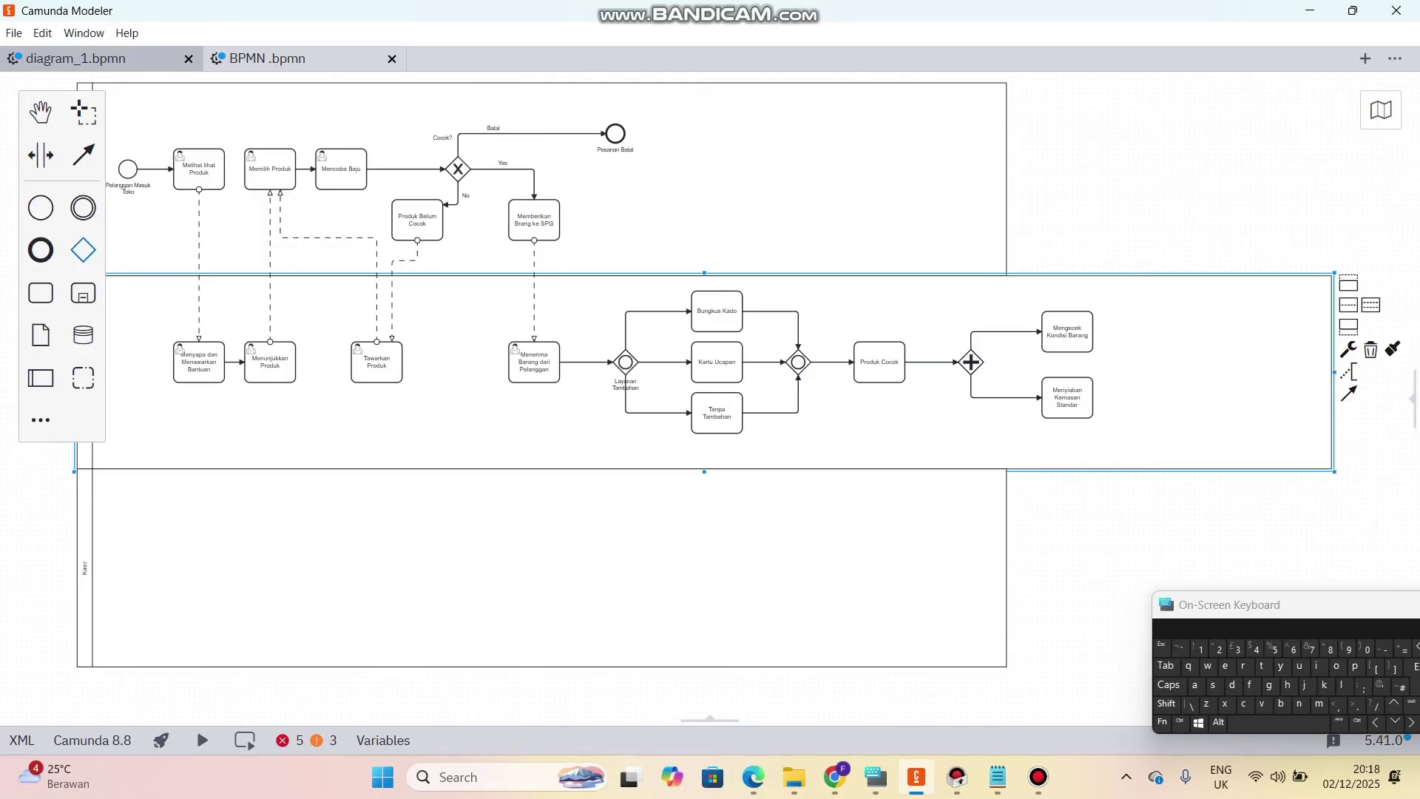
- Add a joining parallel gateway in the SPG lane and connect Mengecek Kondisi Barang and Menyiakan Kemasan Standar to it
{"action": "left_click", "coordinate": [83, 250]}
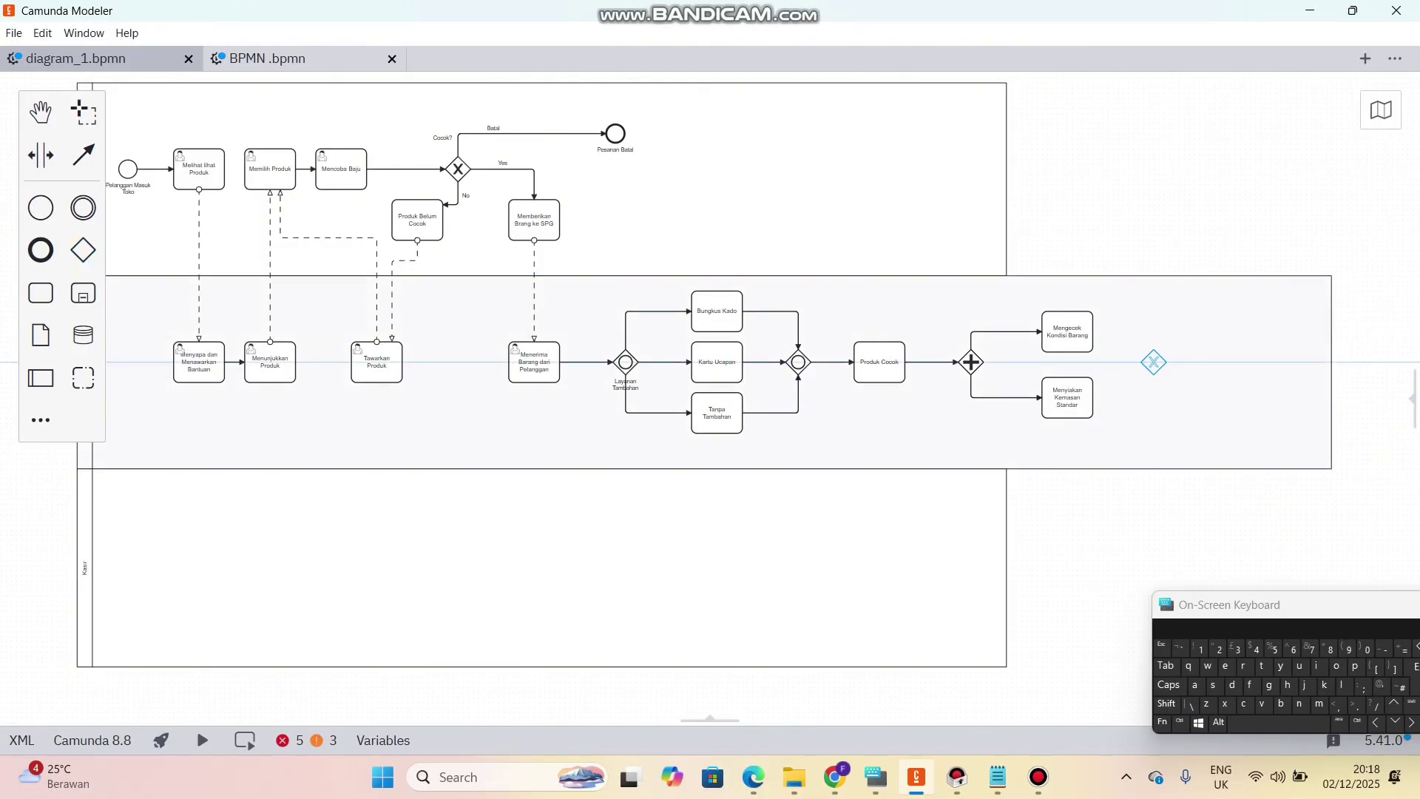
{"action": "left_click", "coordinate": [1154, 362]}
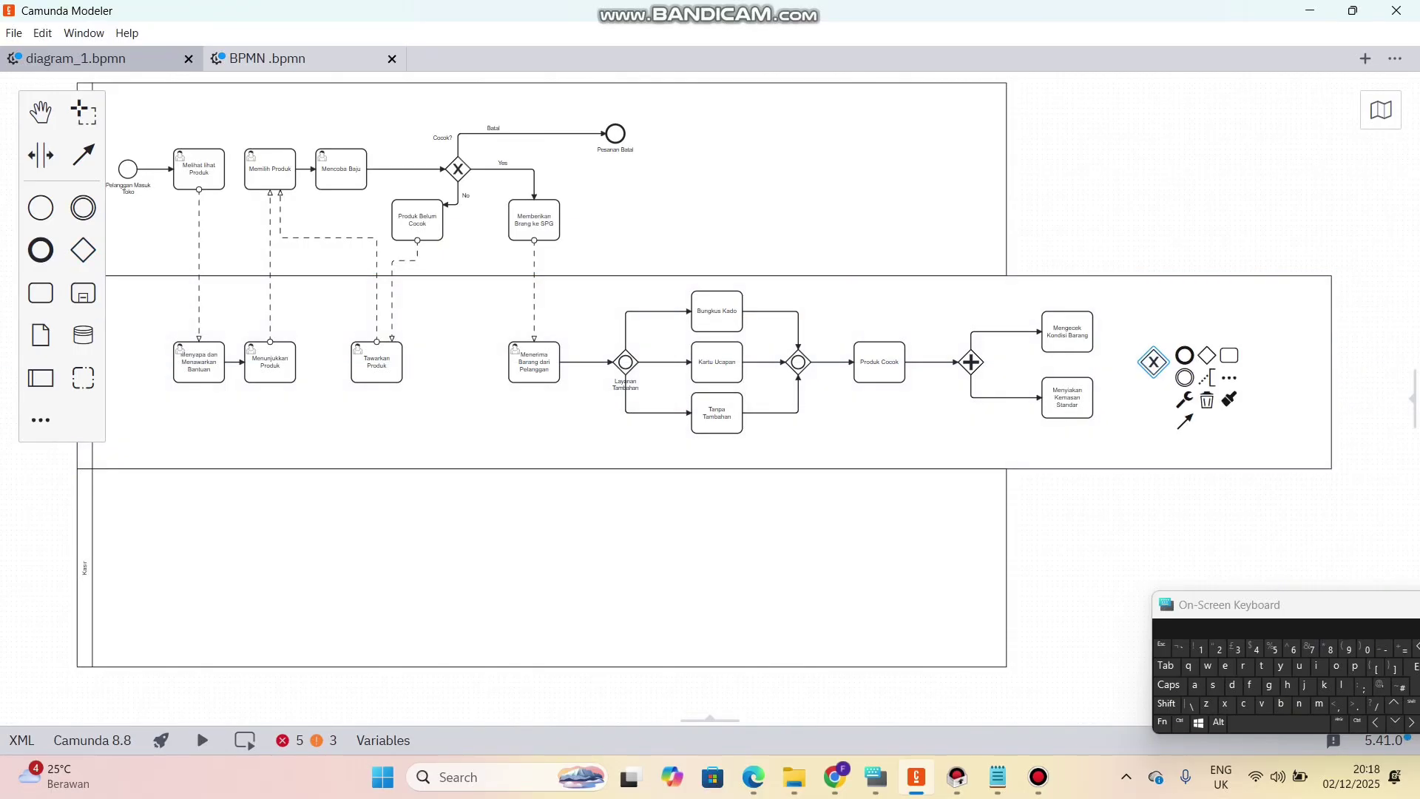
{"action": "left_click", "coordinate": [1067, 331]}
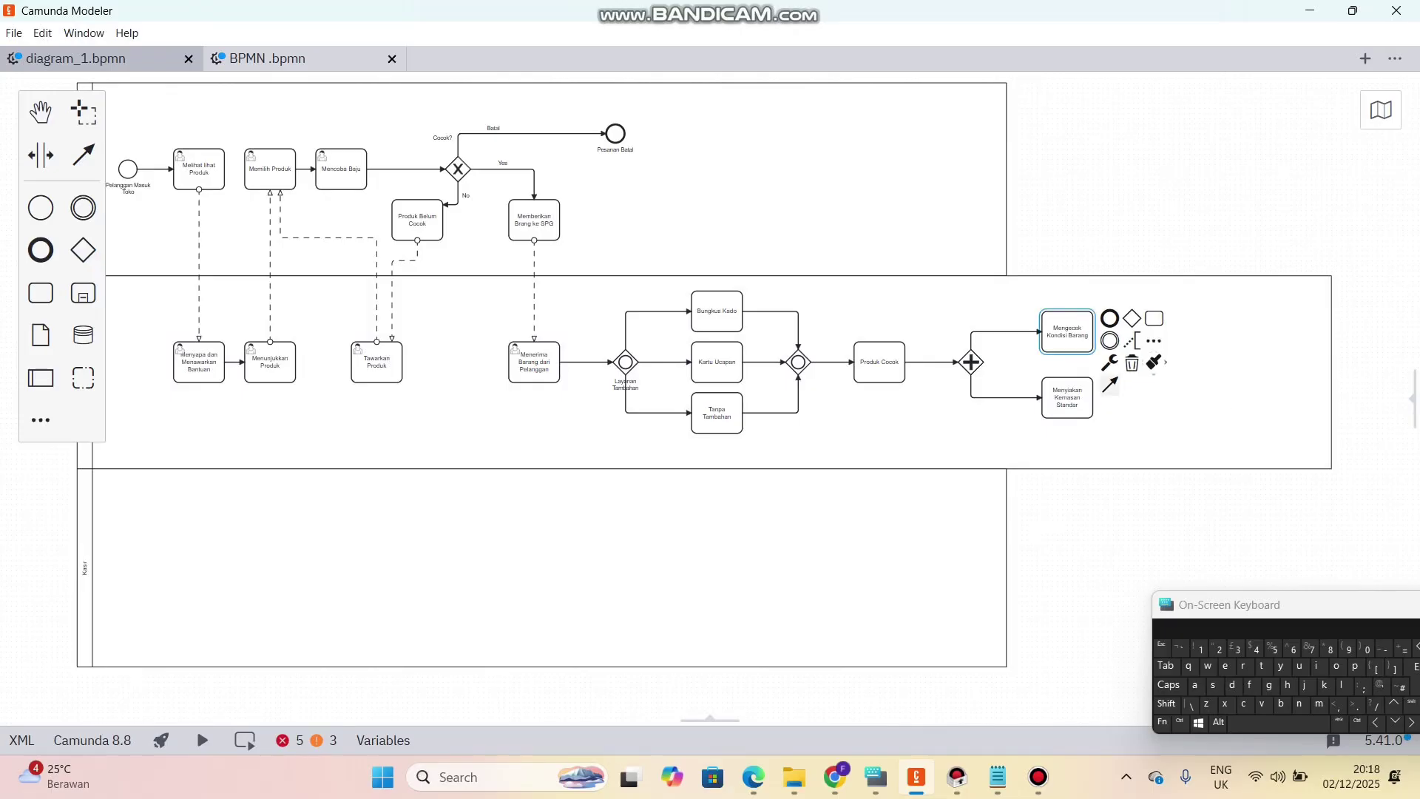
{"action": "left_click", "coordinate": [1109, 383]}
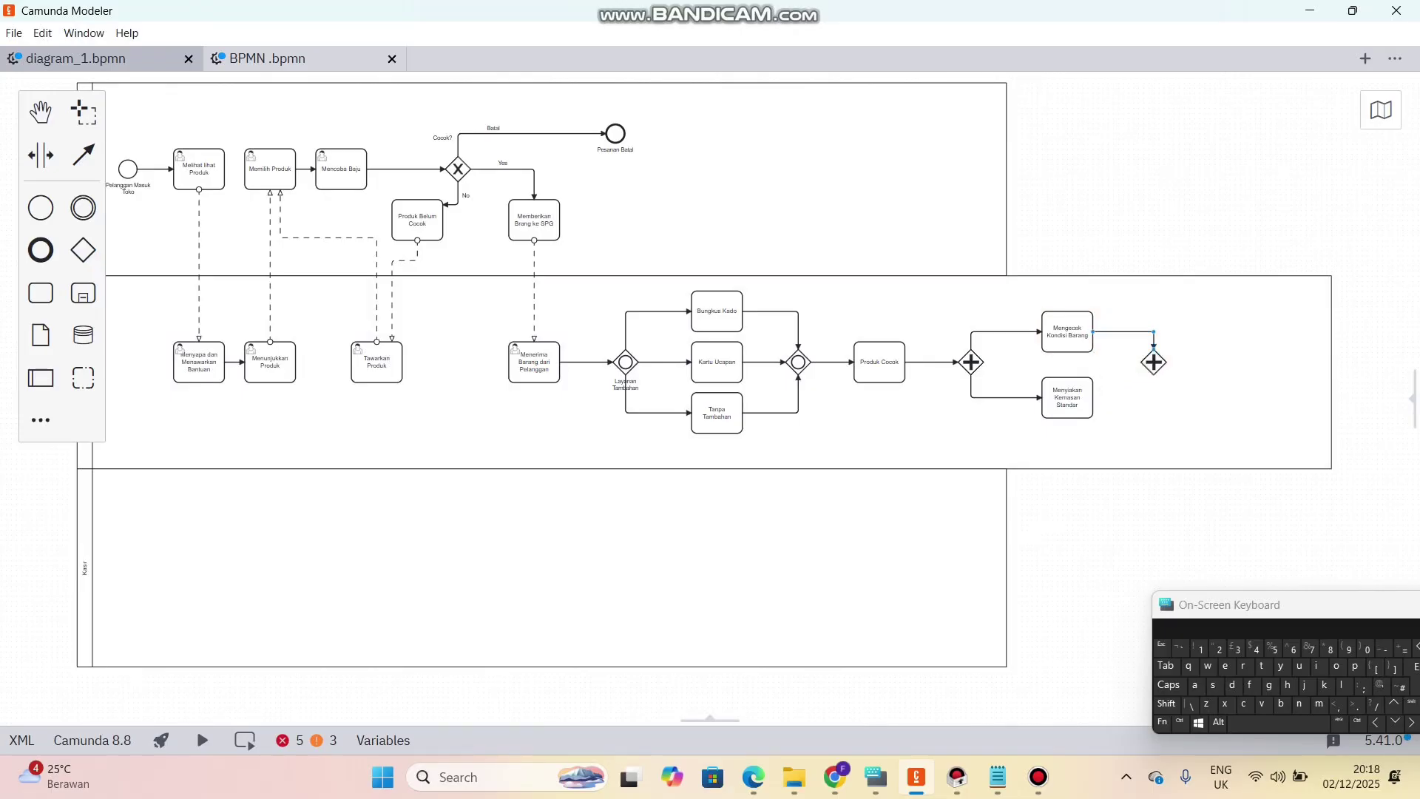
{"action": "left_click", "coordinate": [1154, 361]}
{"action": "left_click", "coordinate": [1116, 396]}
{"action": "left_click", "coordinate": [1067, 398]}
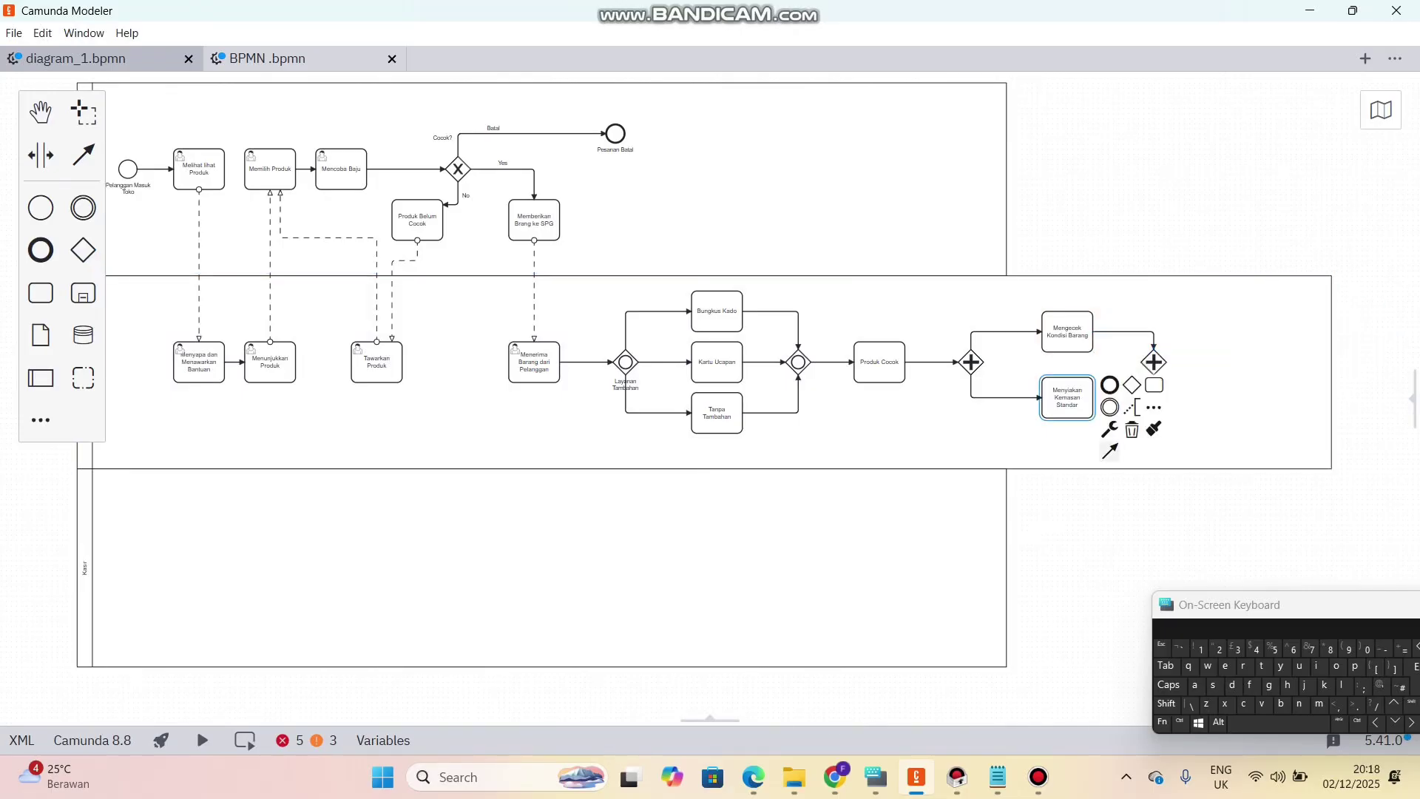
{"action": "left_click", "coordinate": [1109, 450]}
{"action": "left_click", "coordinate": [1153, 362]}
{"action": "left_click", "coordinate": [925, 436]}
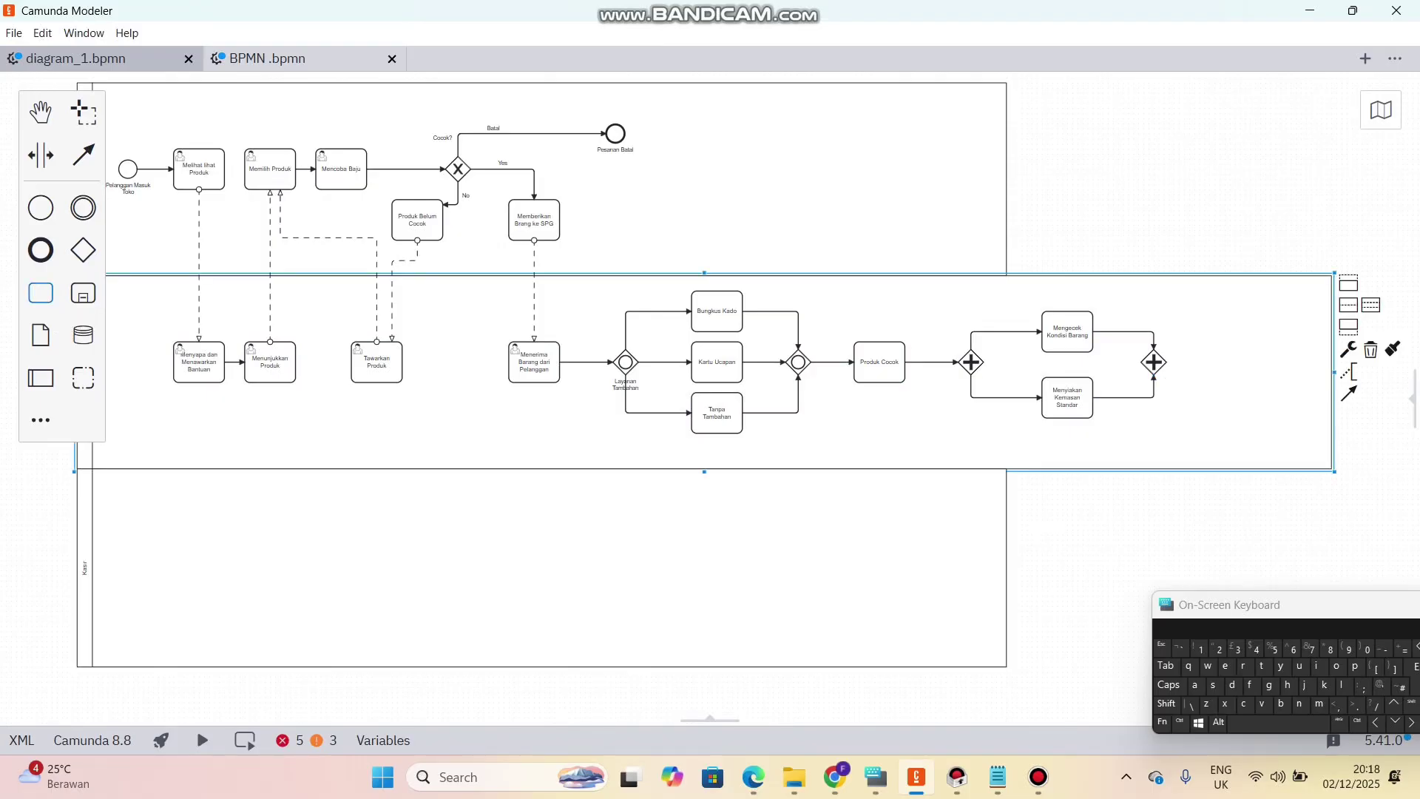
- Add a task named Mengantar Produk ke Kasir after the joining parallel gateway in the SPG lane
{"action": "left_click", "coordinate": [44, 293]}
{"action": "key", "text": "Escape"}
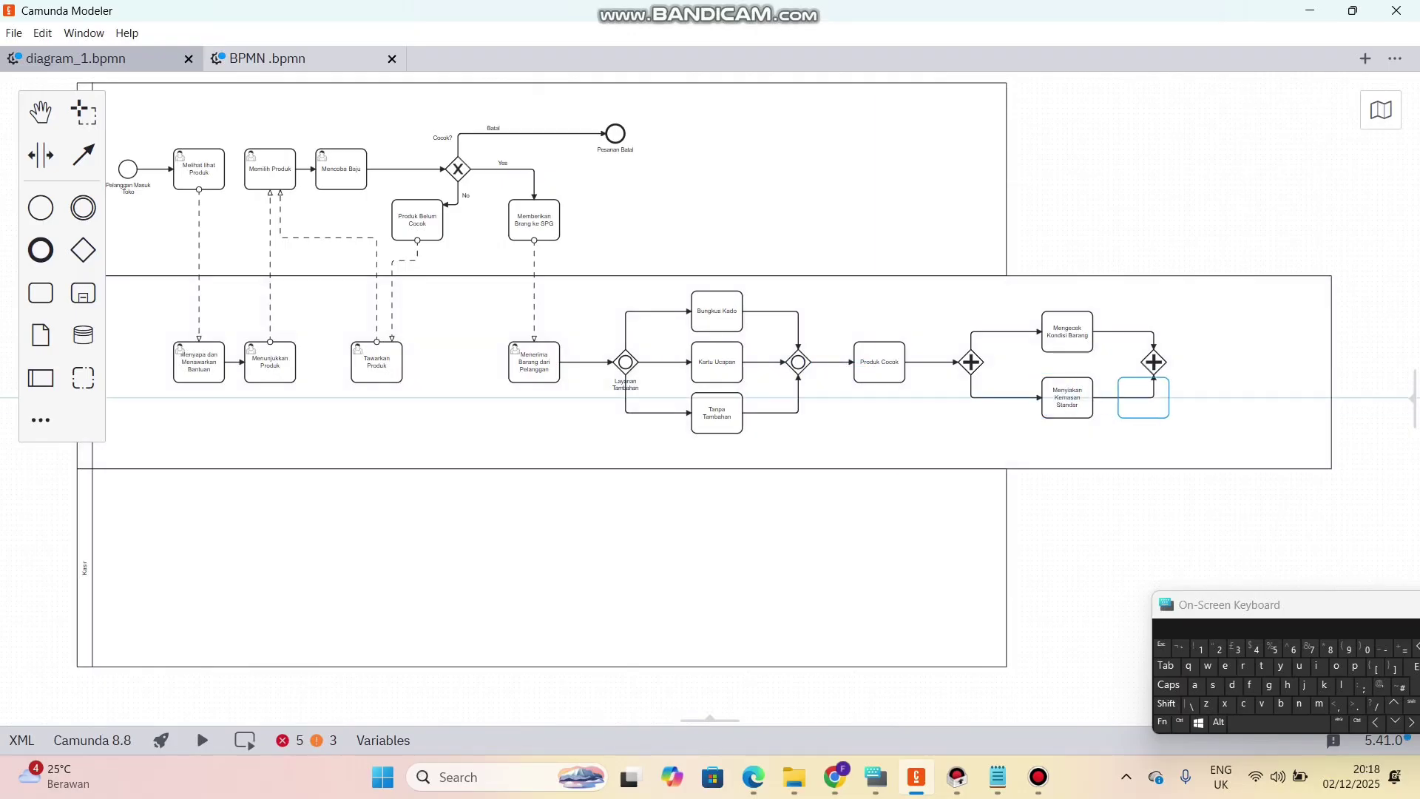
{"action": "left_click", "coordinate": [1239, 367]}
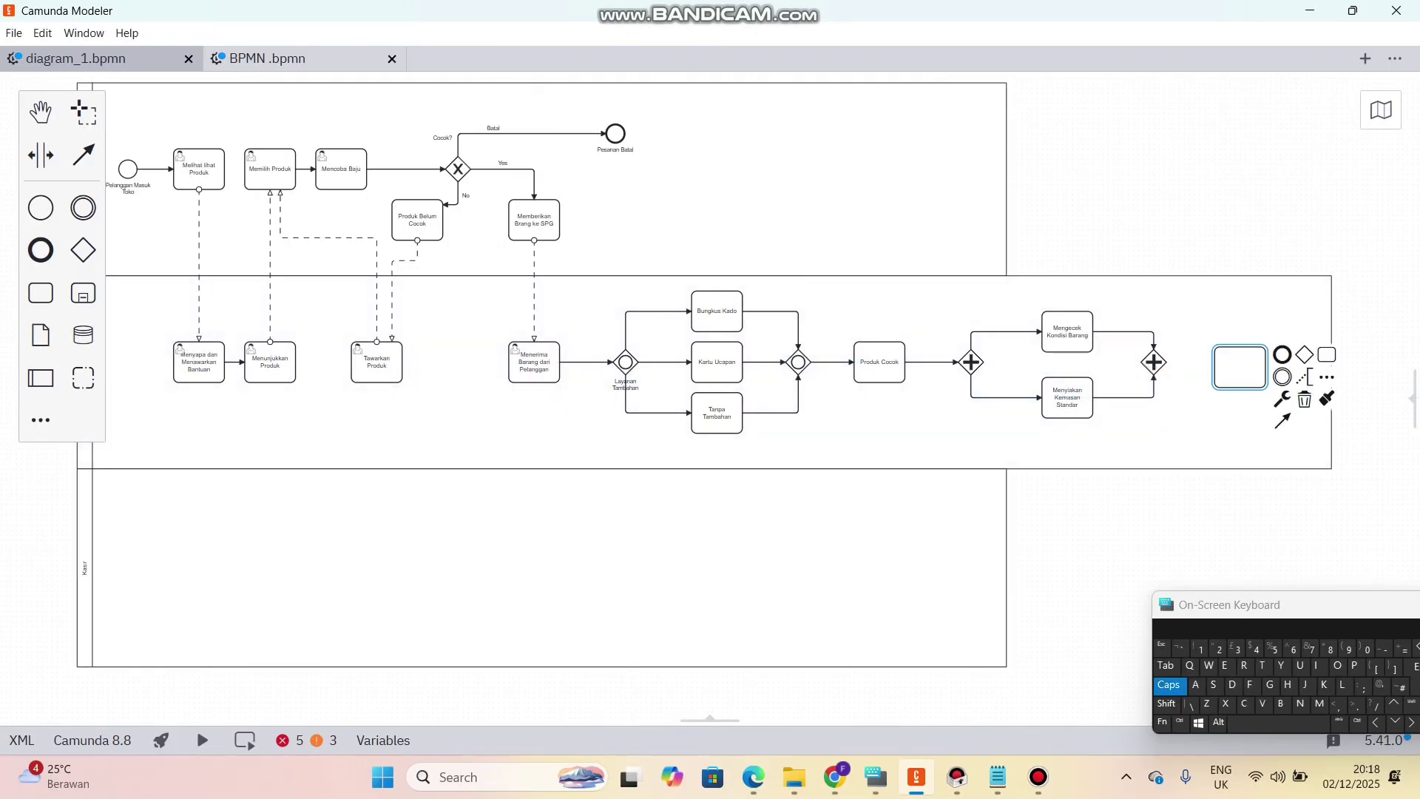
{"action": "type", "text": "Mengantar Barang ke Kasir"}
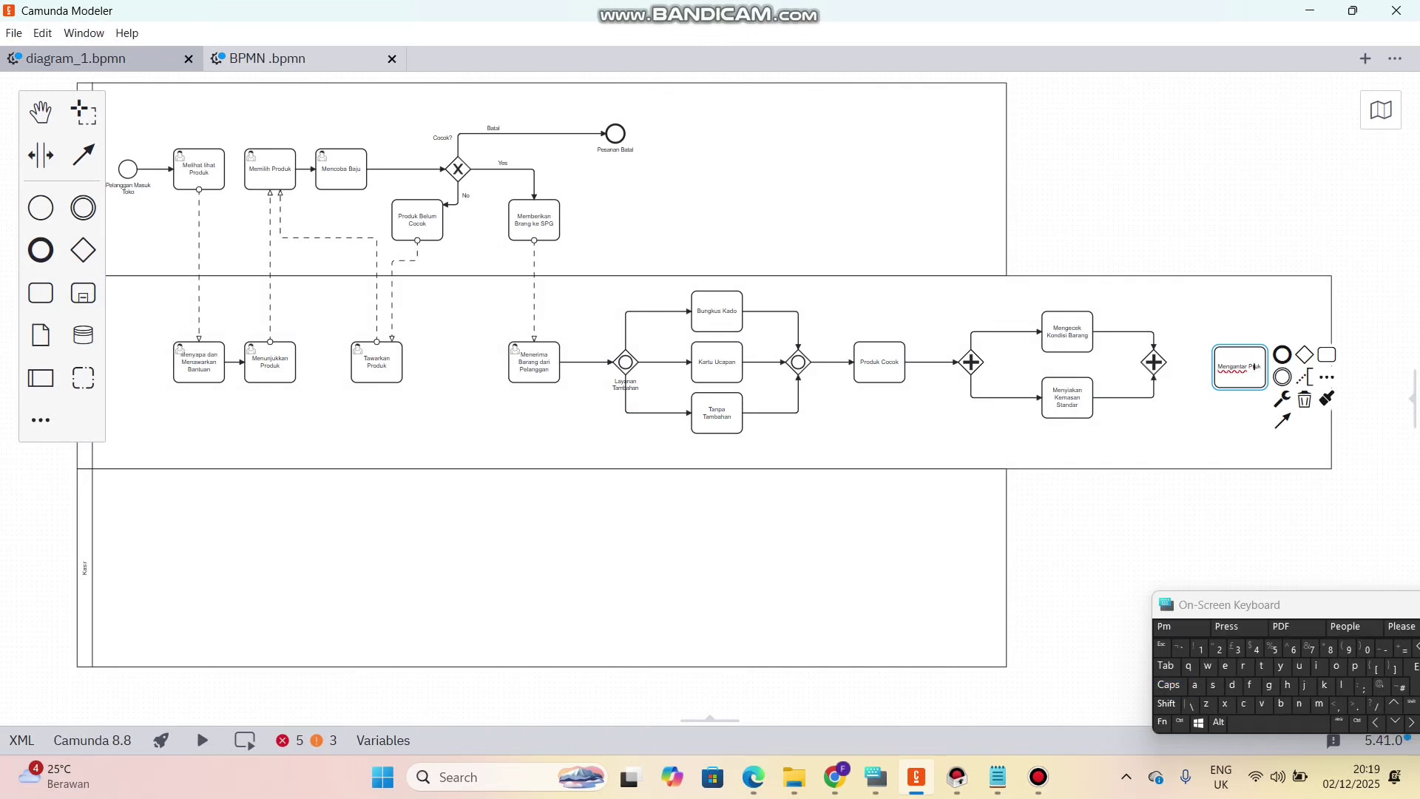
{"action": "key", "text": "Return"}
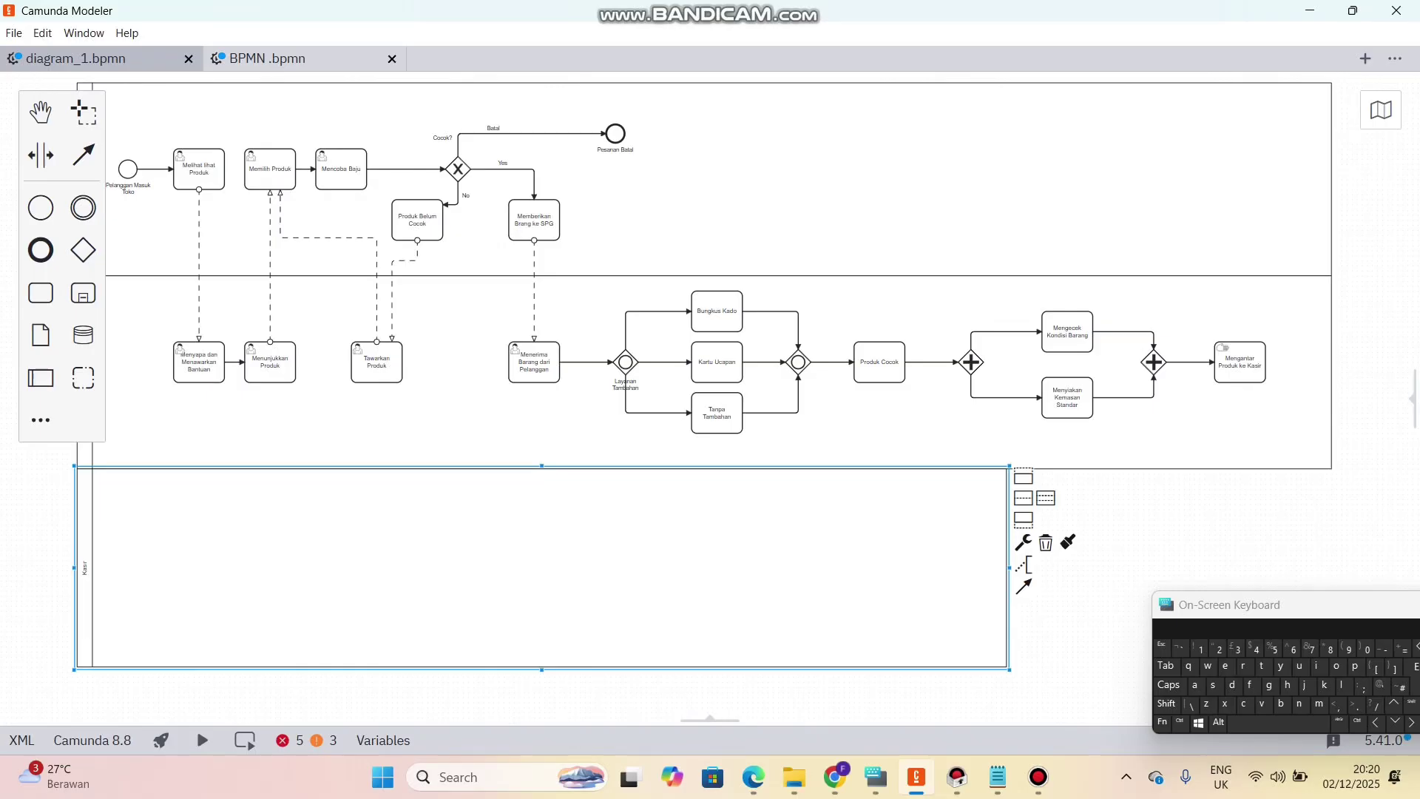
- Widen the Kasir lane to match the other lanes and add a task named Kasir Menerima Barang & Input Sistem near its start
{"action": "left_click_drag", "start_coordinate": [1009, 568], "coordinate": [1331, 568]}
{"action": "left_click", "coordinate": [40, 293]}
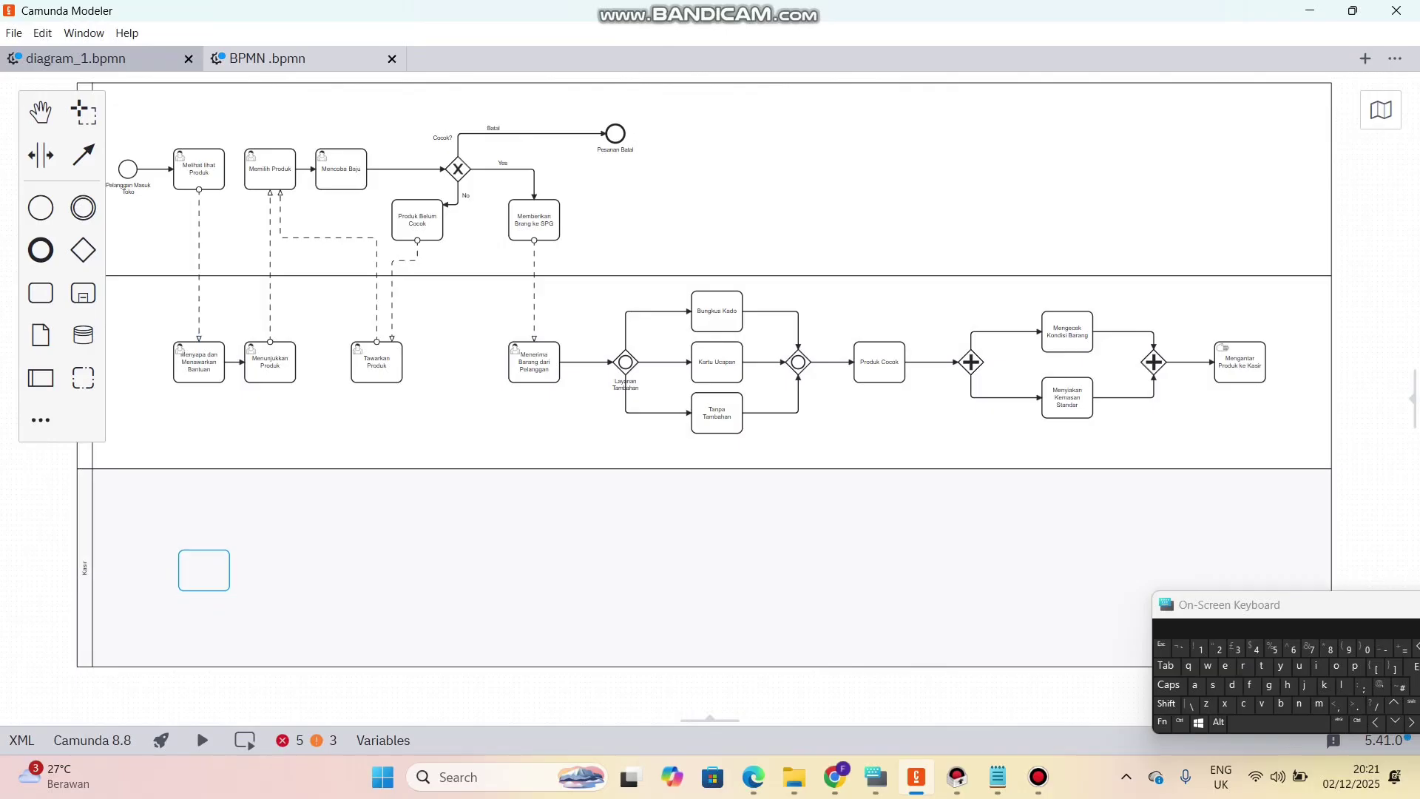
{"action": "left_click", "coordinate": [204, 570]}
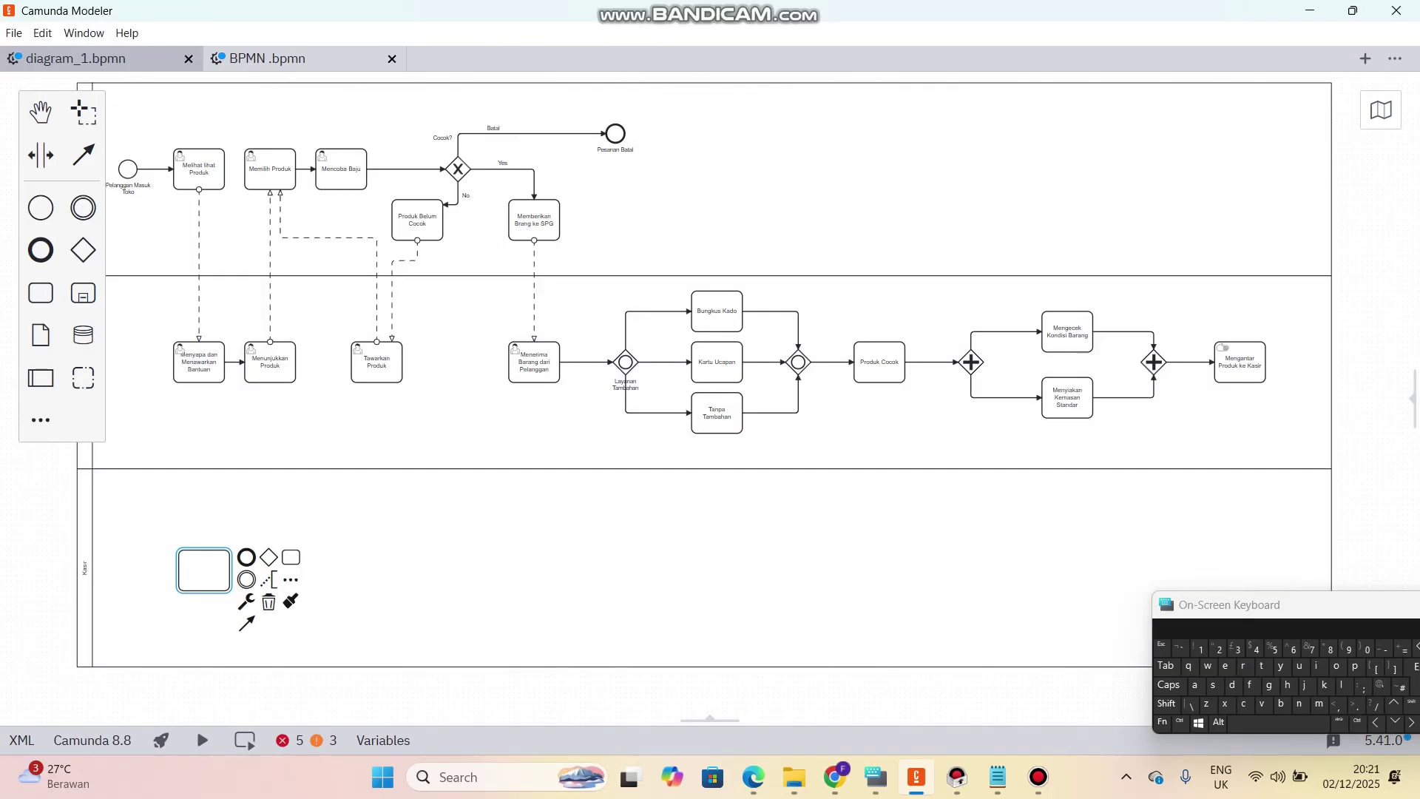
{"action": "type", "text": "Kasir"}
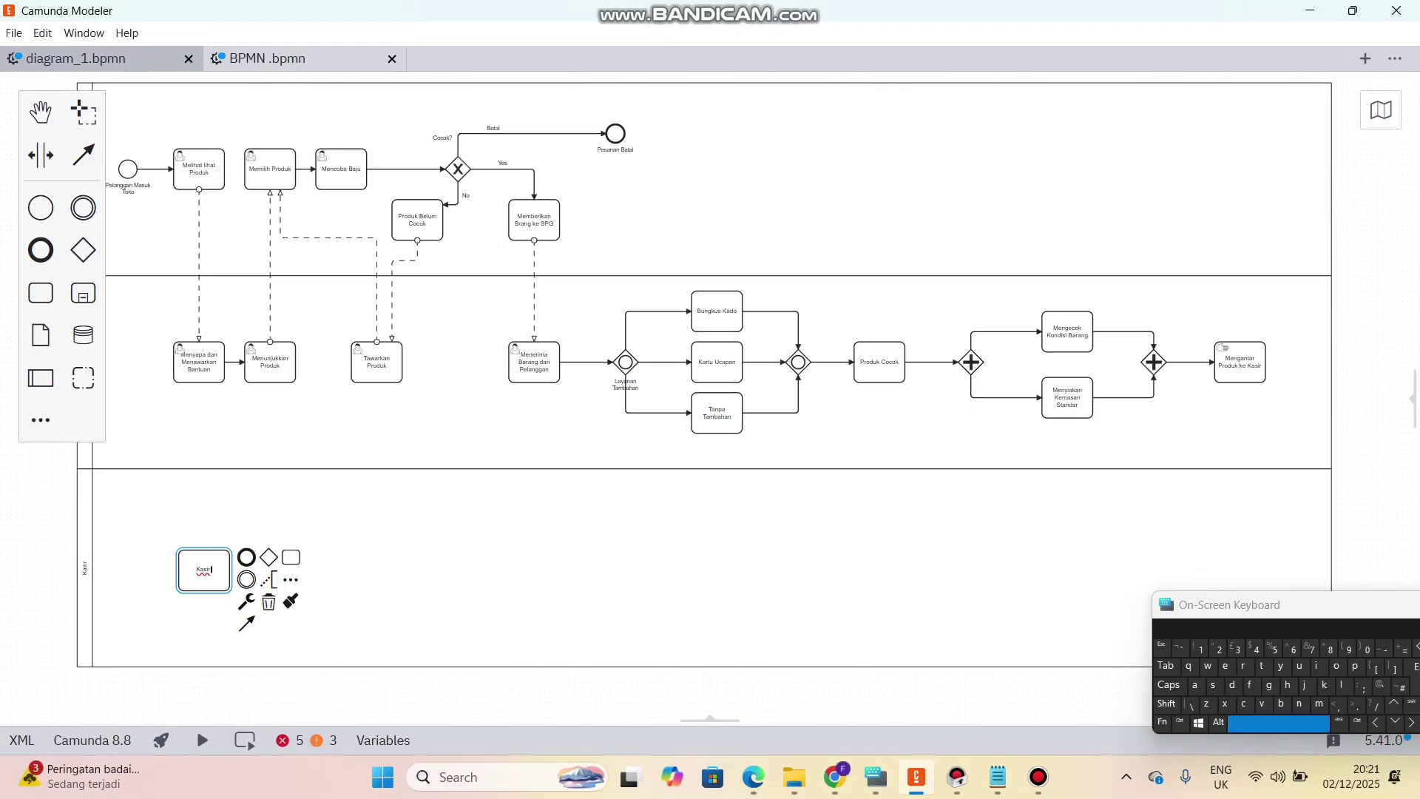
{"action": "type", "text": " Men"}
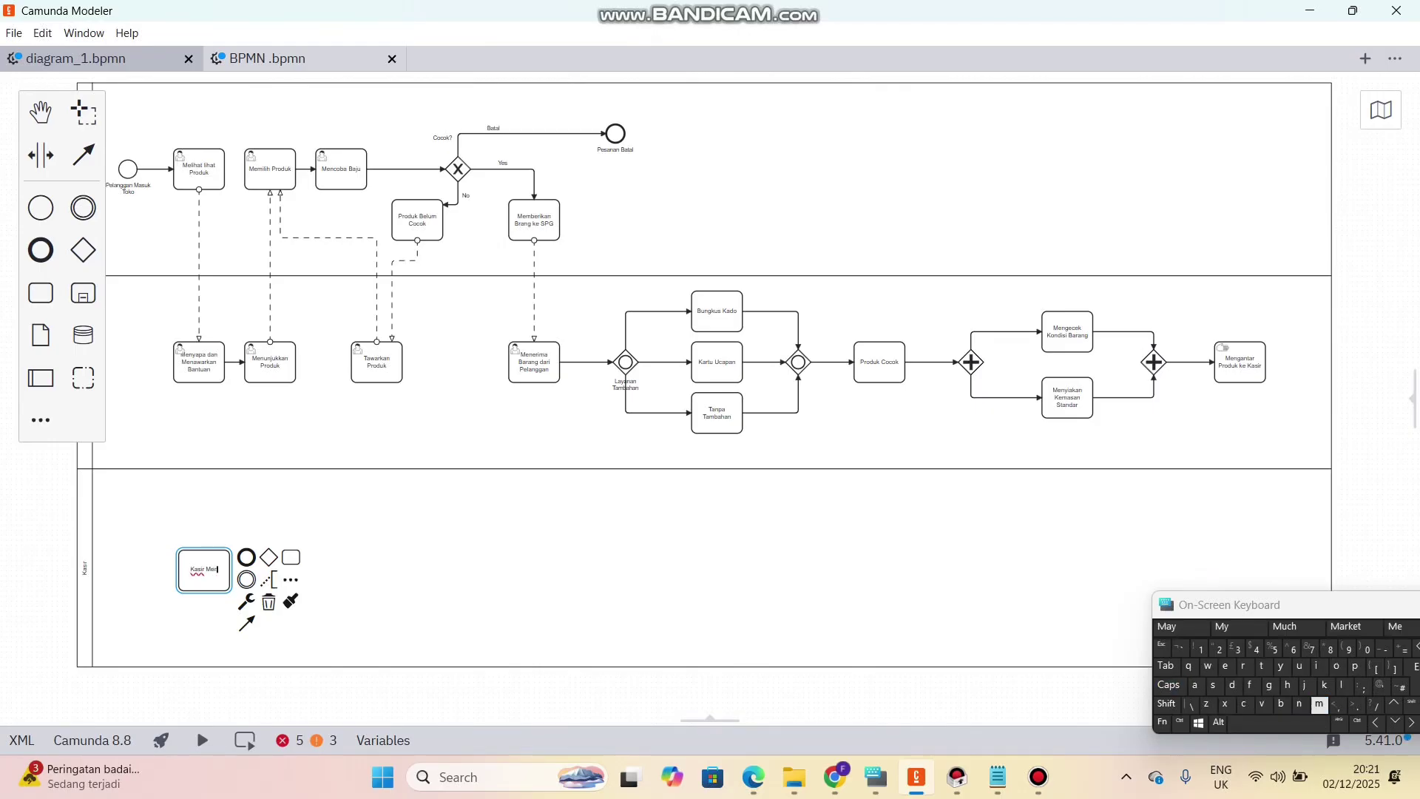
{"action": "type", "text": "erima"}
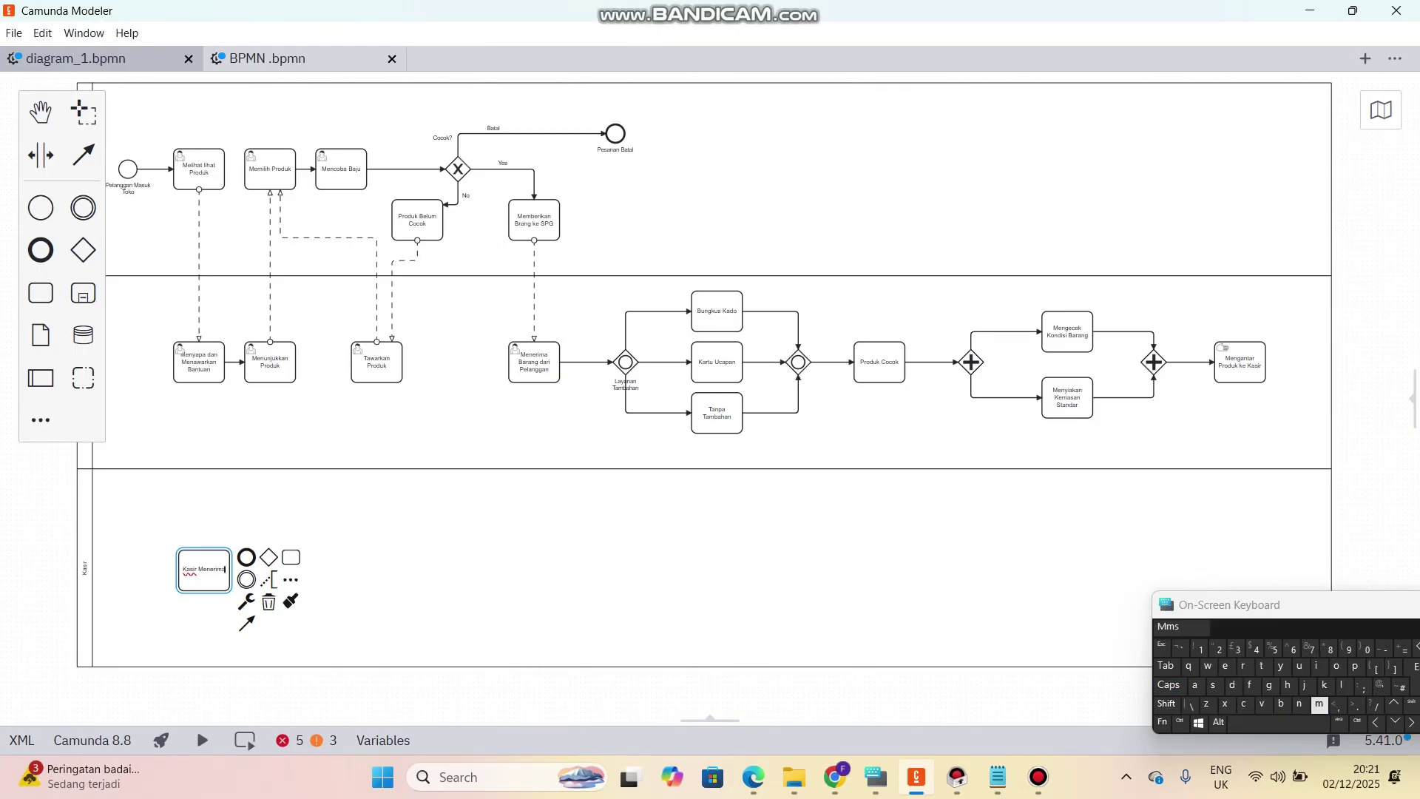
{"action": "left_click", "coordinate": [1279, 723]}
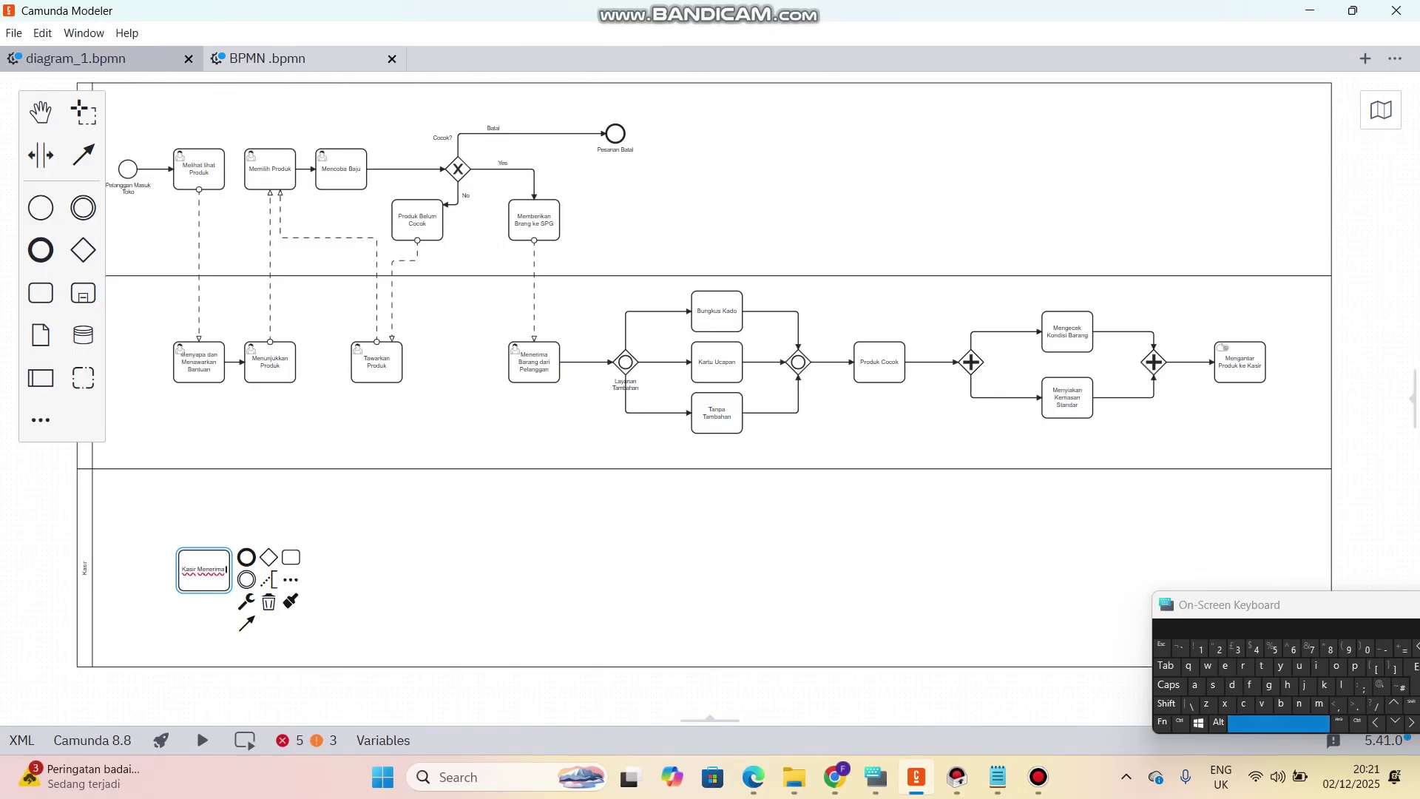
{"action": "type", "text": "Barang"}
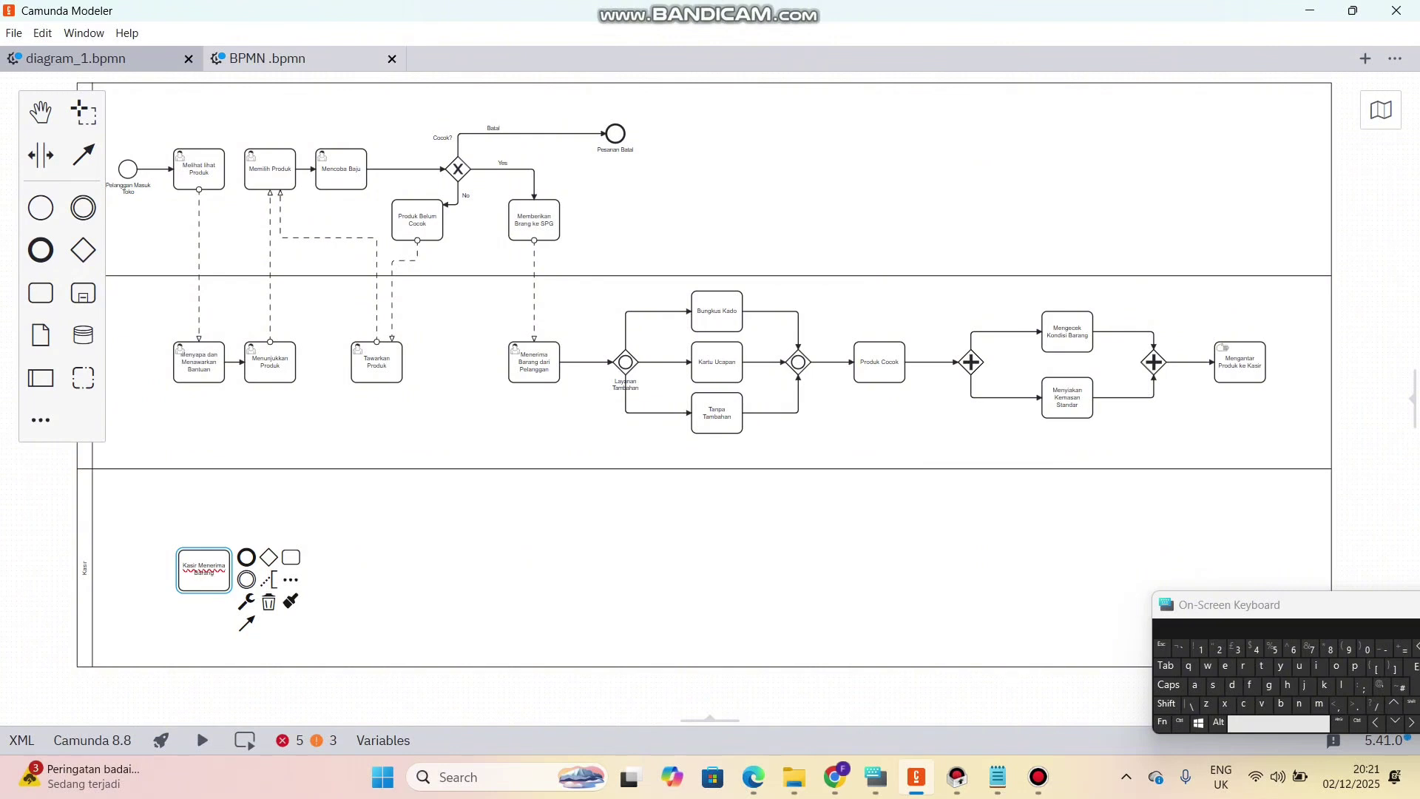
{"action": "key", "text": "Caps_Lock"}
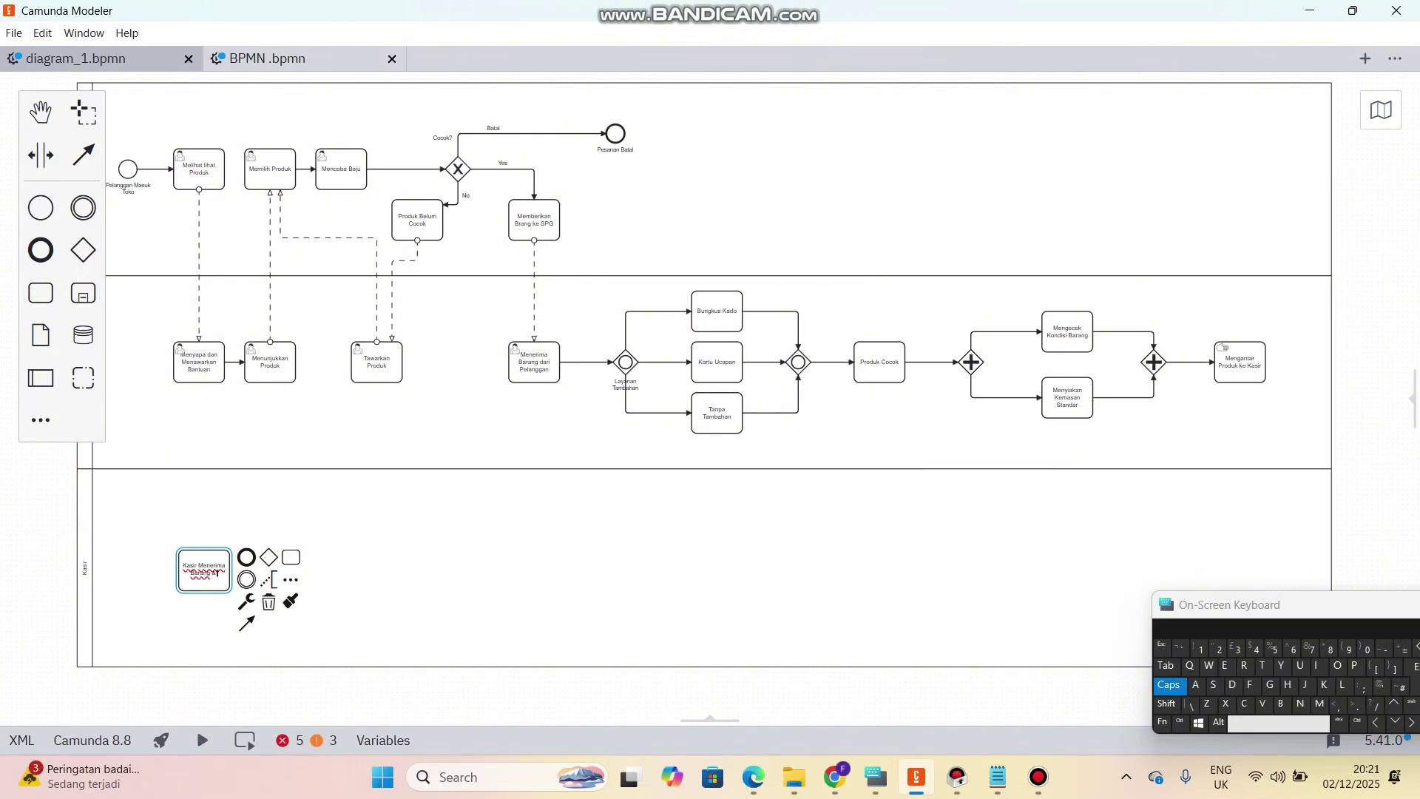
{"action": "type", "text": "I"}
{"action": "key", "text": "Caps_Lock"}
{"action": "type", "text": "nput Siste"}
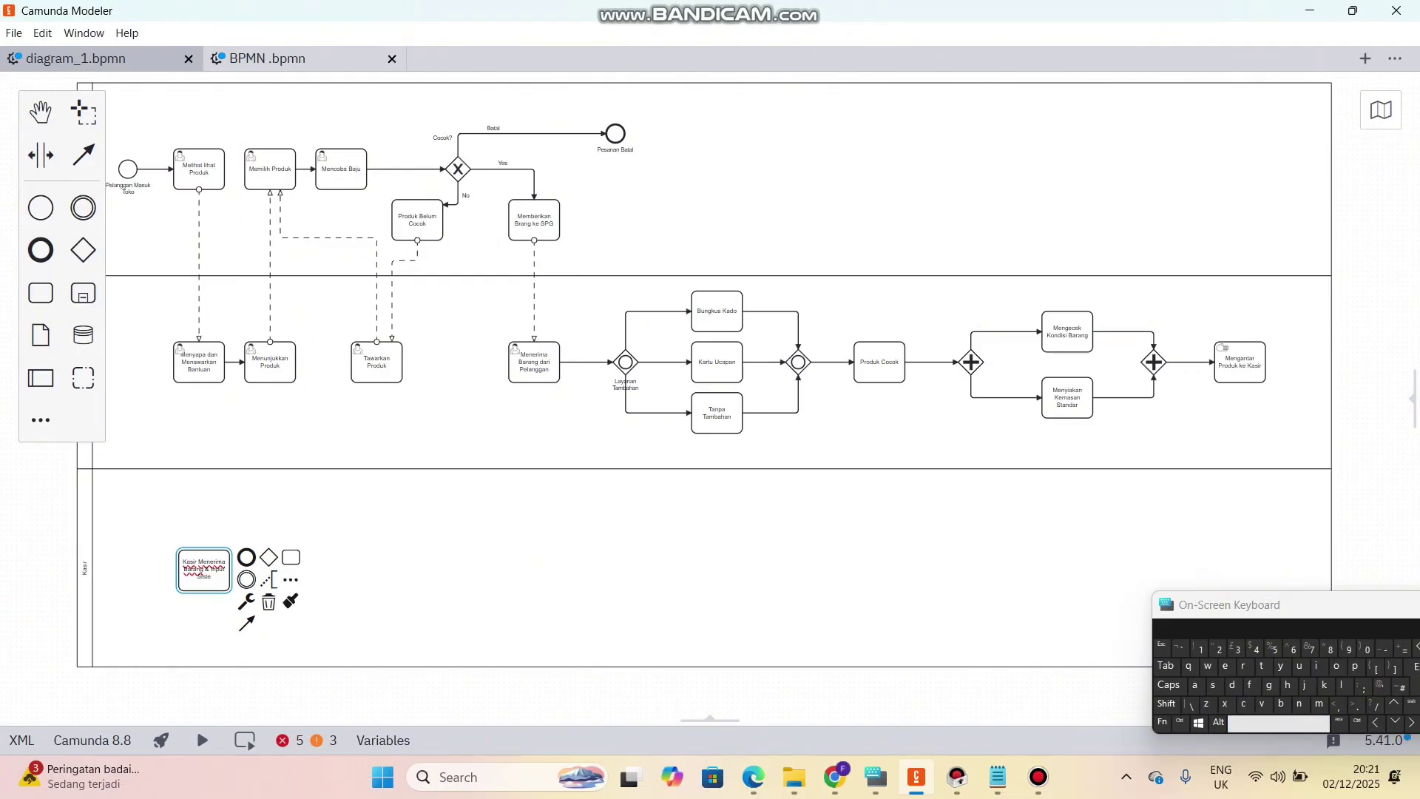
{"action": "type", "text": "m"}
- Connect Mengantar Produk ke Kasir to Kasir Menerima Barang & Input Sistem with a message flow
{"action": "left_click", "coordinate": [1240, 362]}
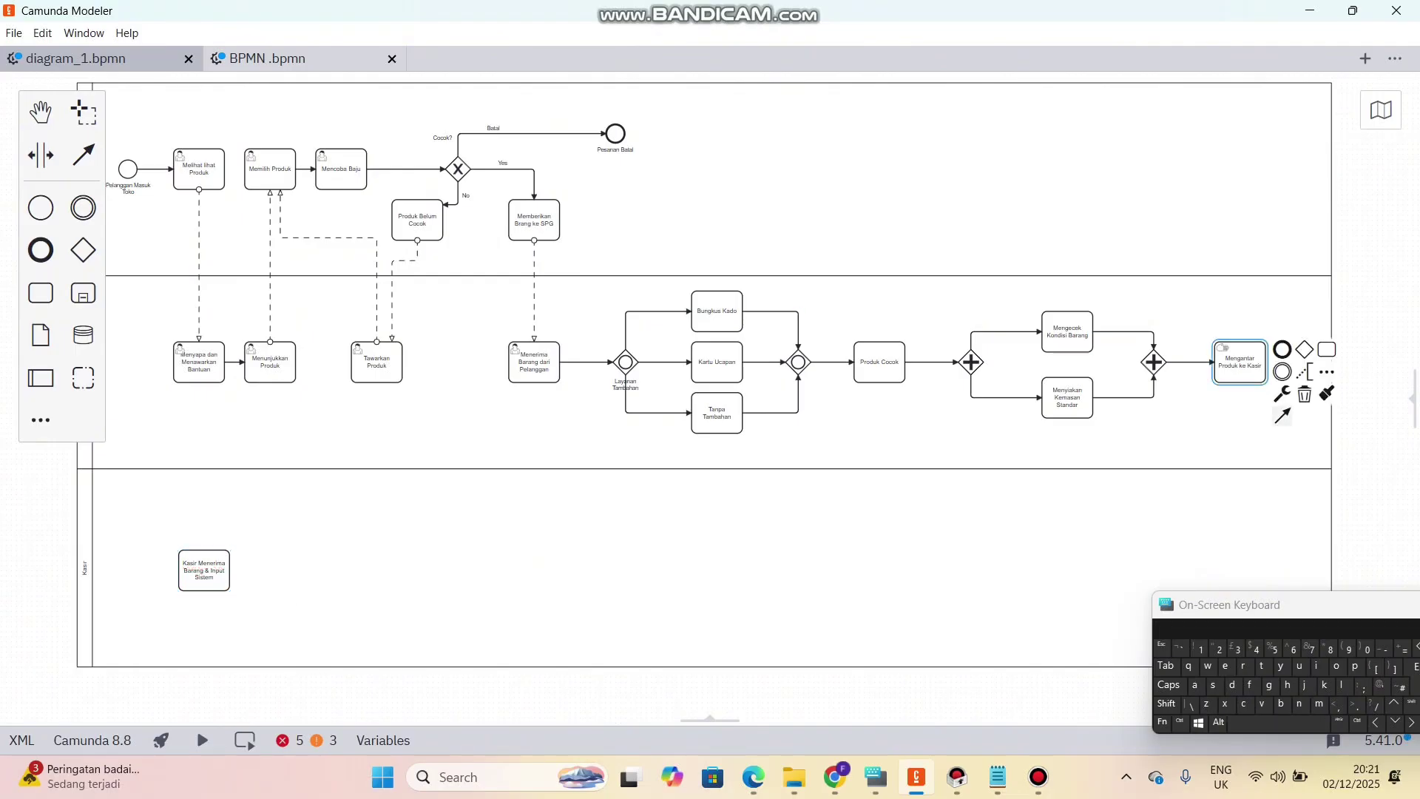
{"action": "left_click", "coordinate": [1280, 415]}
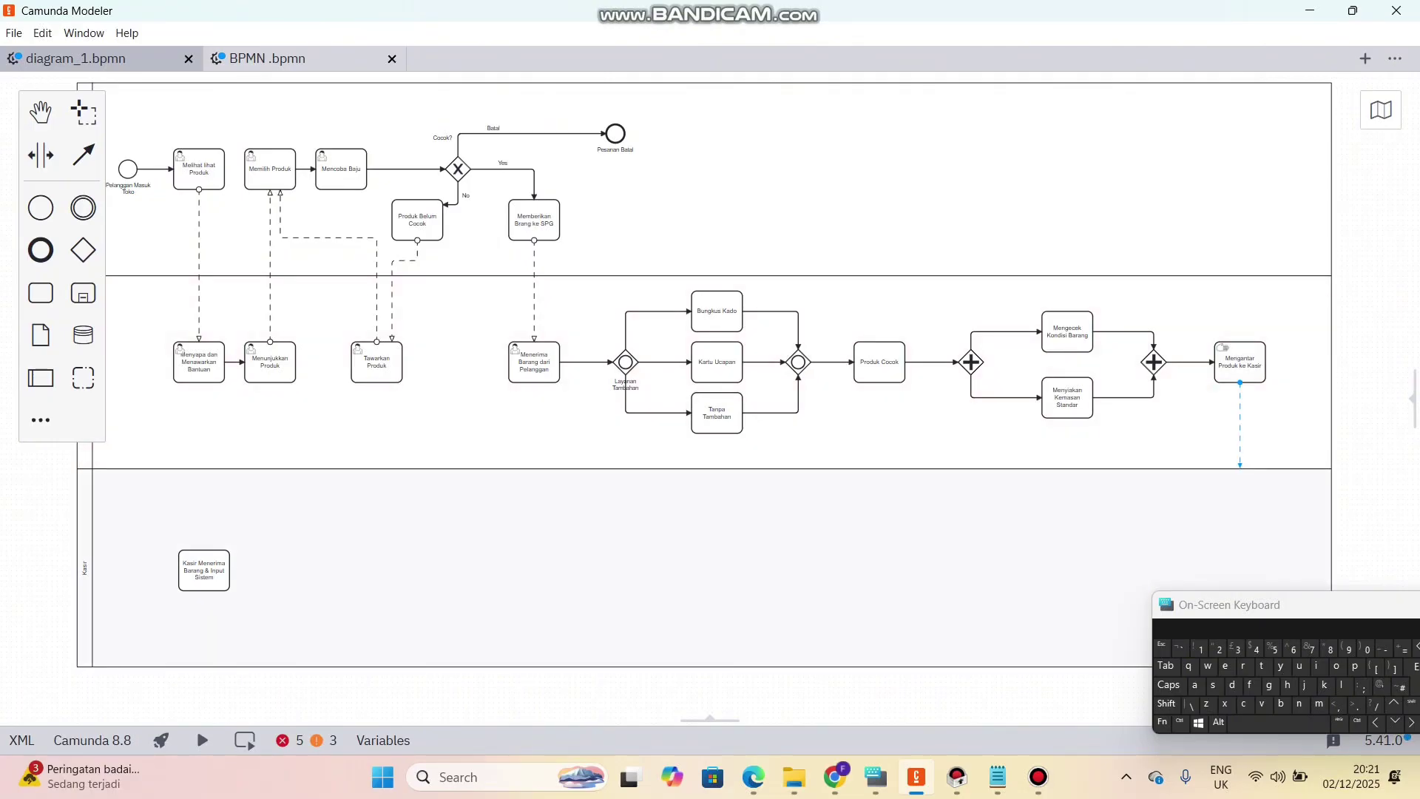
{"action": "left_click", "coordinate": [202, 569]}
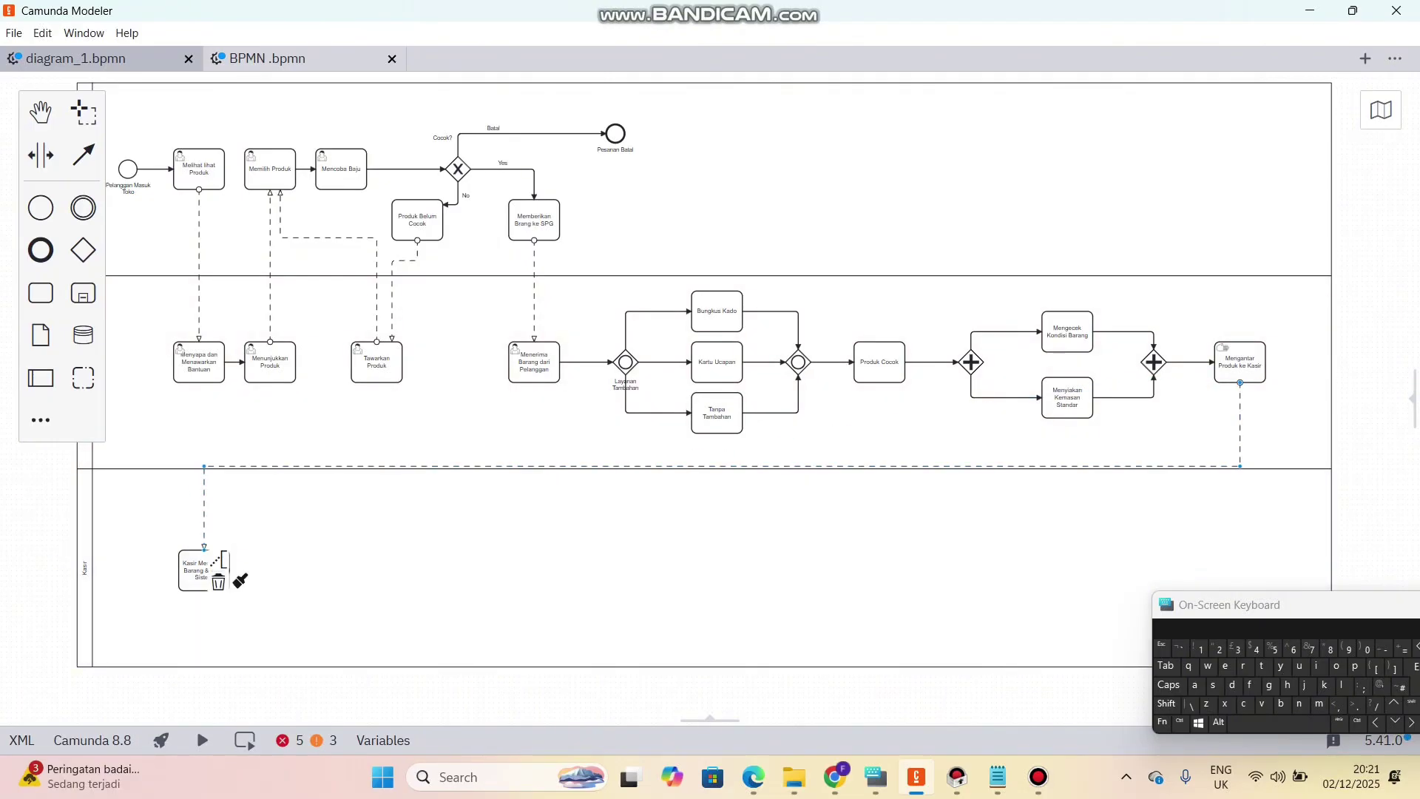
{"action": "left_click", "coordinate": [318, 566]}
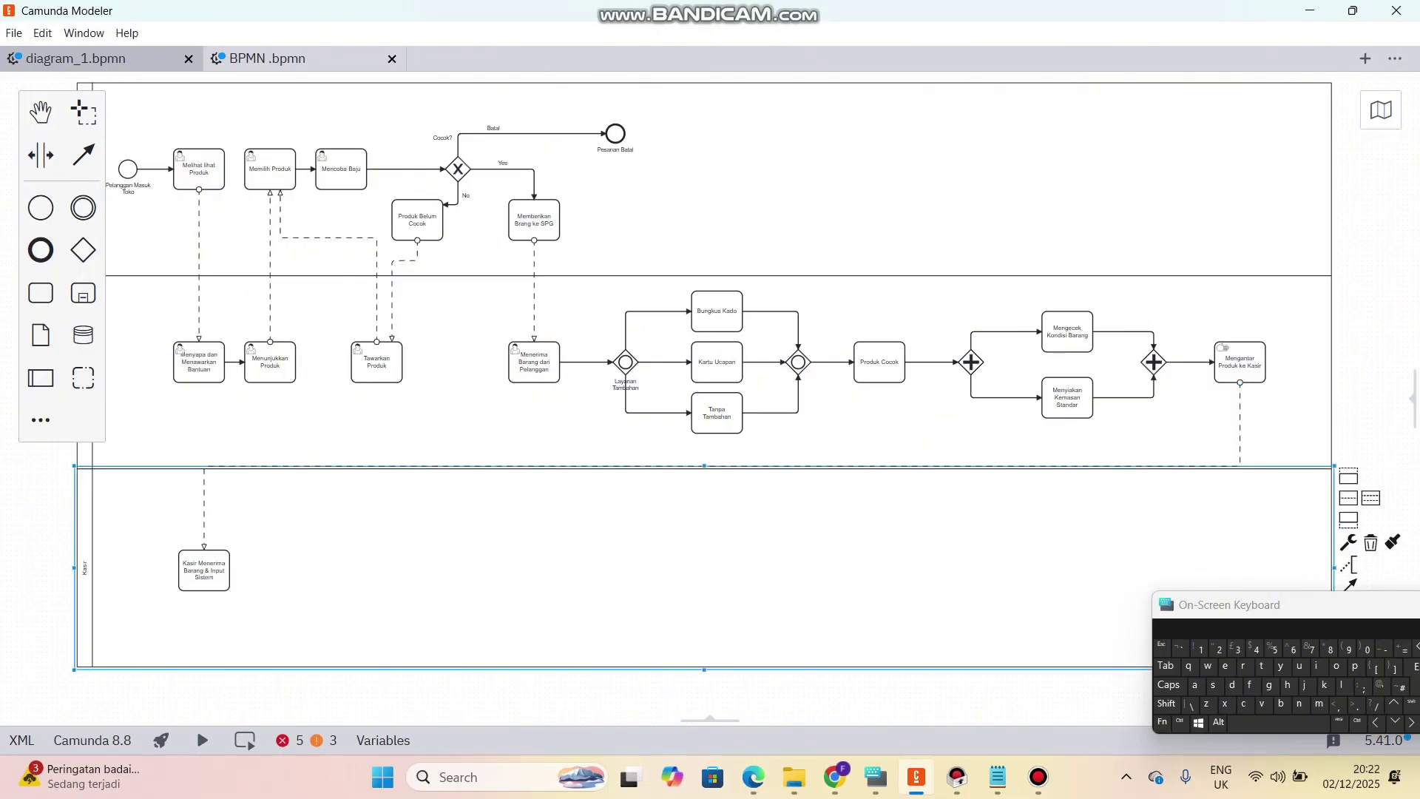
- Add an exclusive gateway in the Kasir lane and connect Kasir Menerima Barang & Input Sistem to it
{"action": "scroll", "coordinate": [703, 370], "scroll_direction": "down", "scroll_amount": 1}
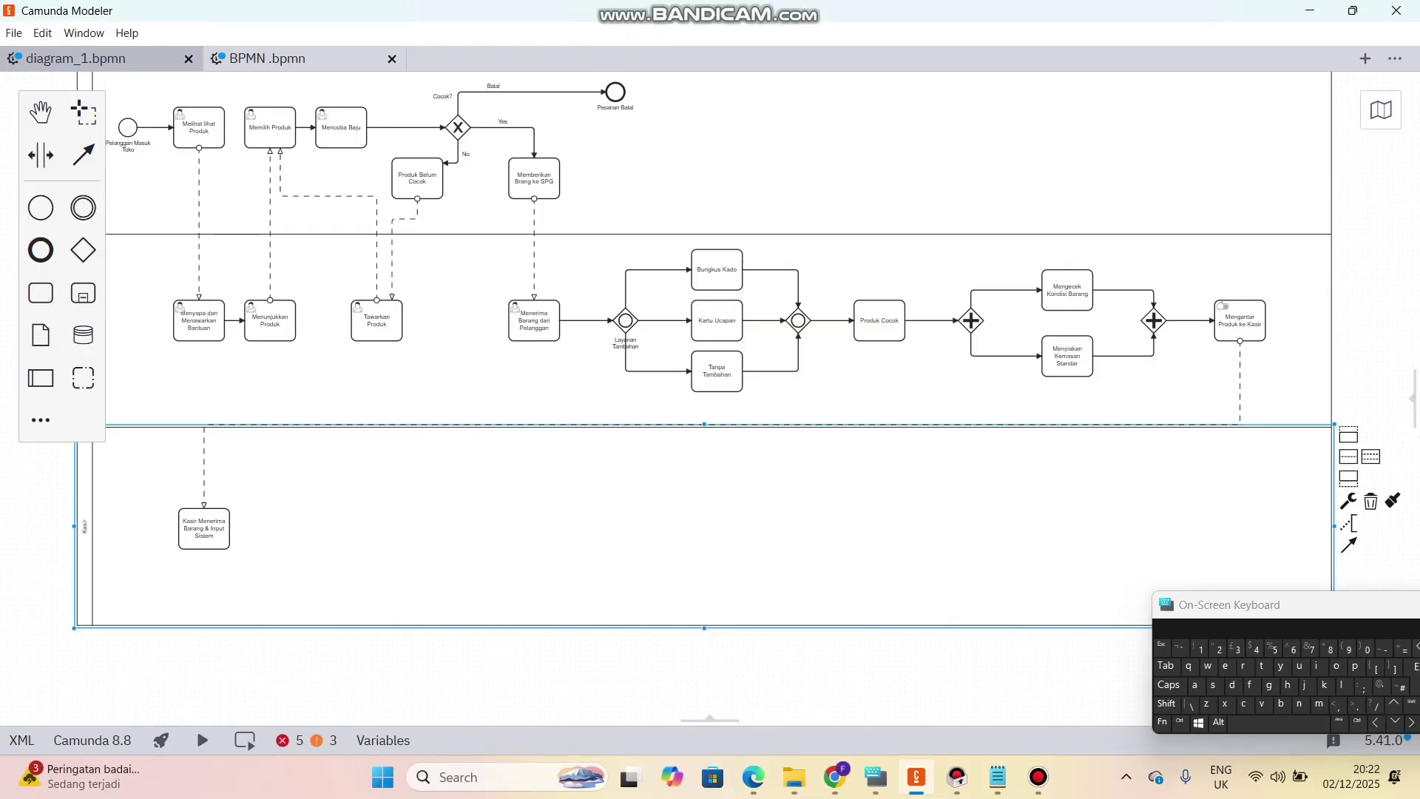
{"action": "left_click", "coordinate": [83, 250]}
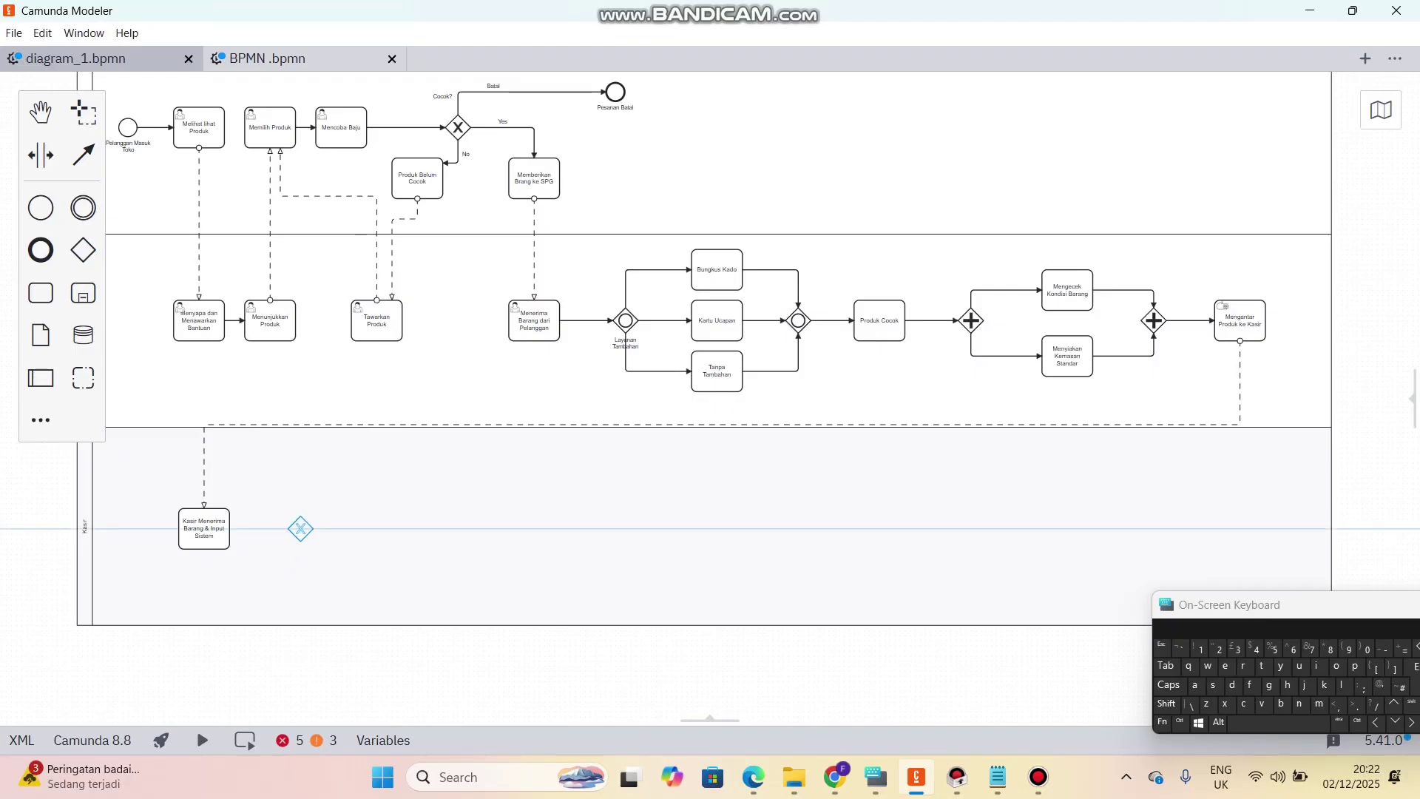
{"action": "left_click", "coordinate": [300, 528]}
{"action": "left_click", "coordinate": [443, 526]}
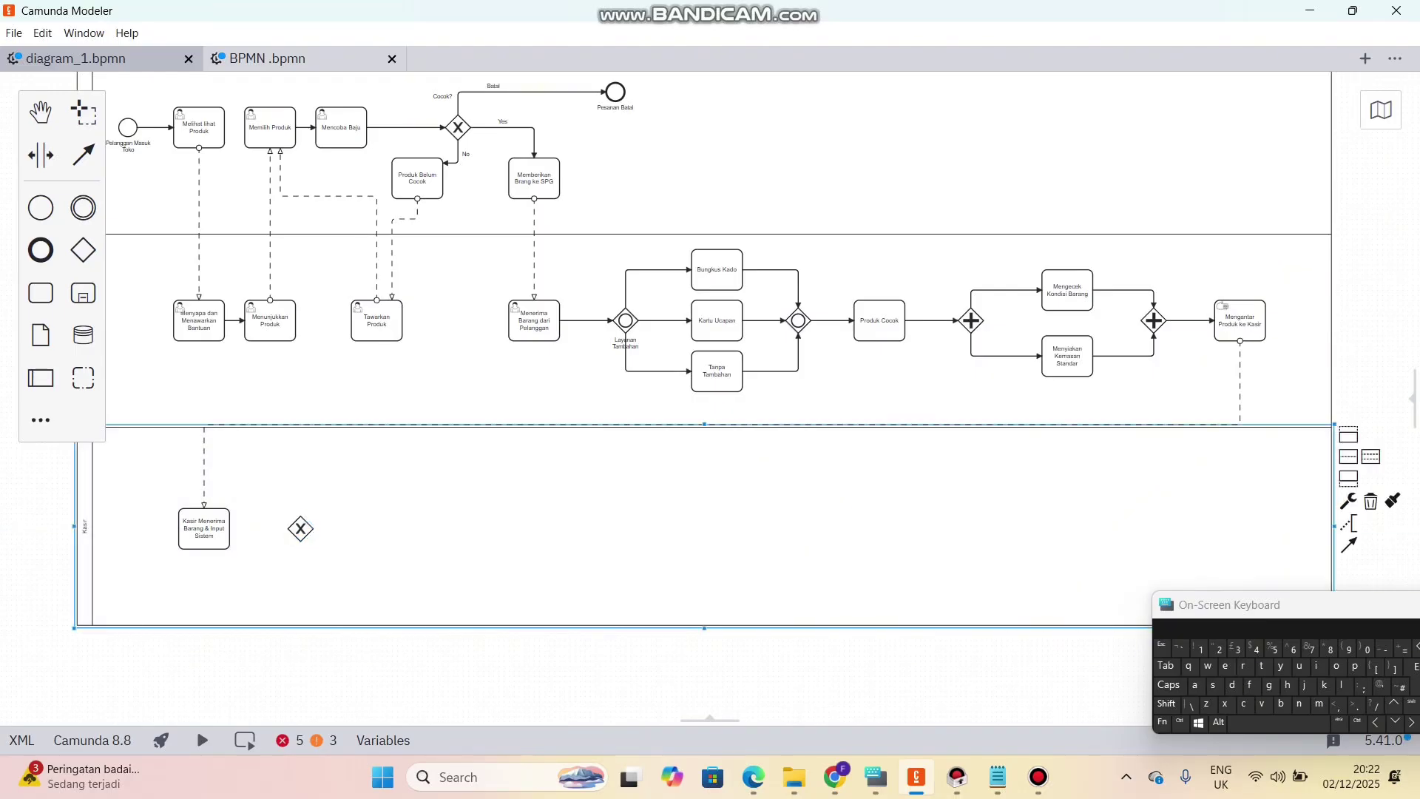
{"action": "scroll", "coordinate": [702, 348], "scroll_direction": "down", "scroll_amount": 1}
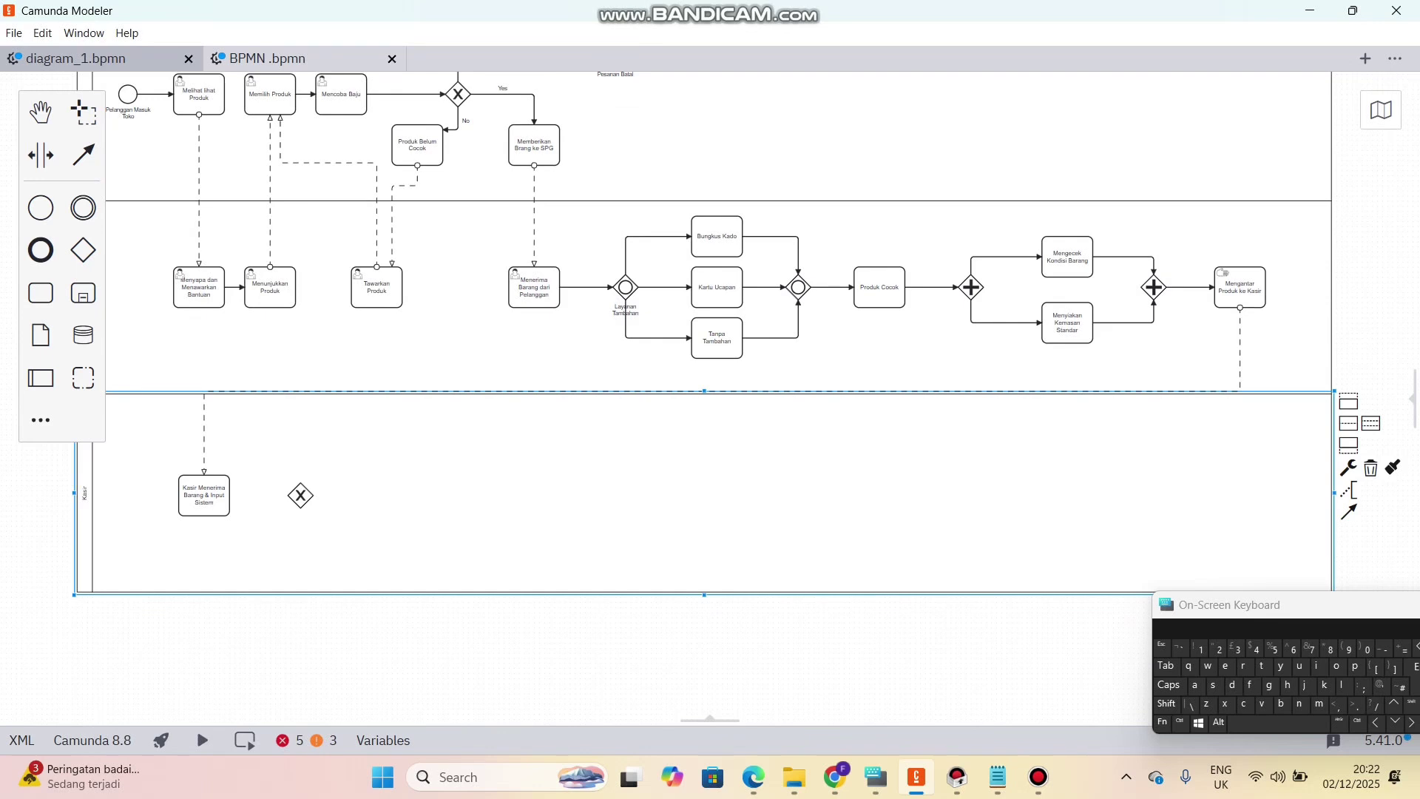
{"action": "left_click", "coordinate": [204, 496]}
{"action": "left_click", "coordinate": [245, 549]}
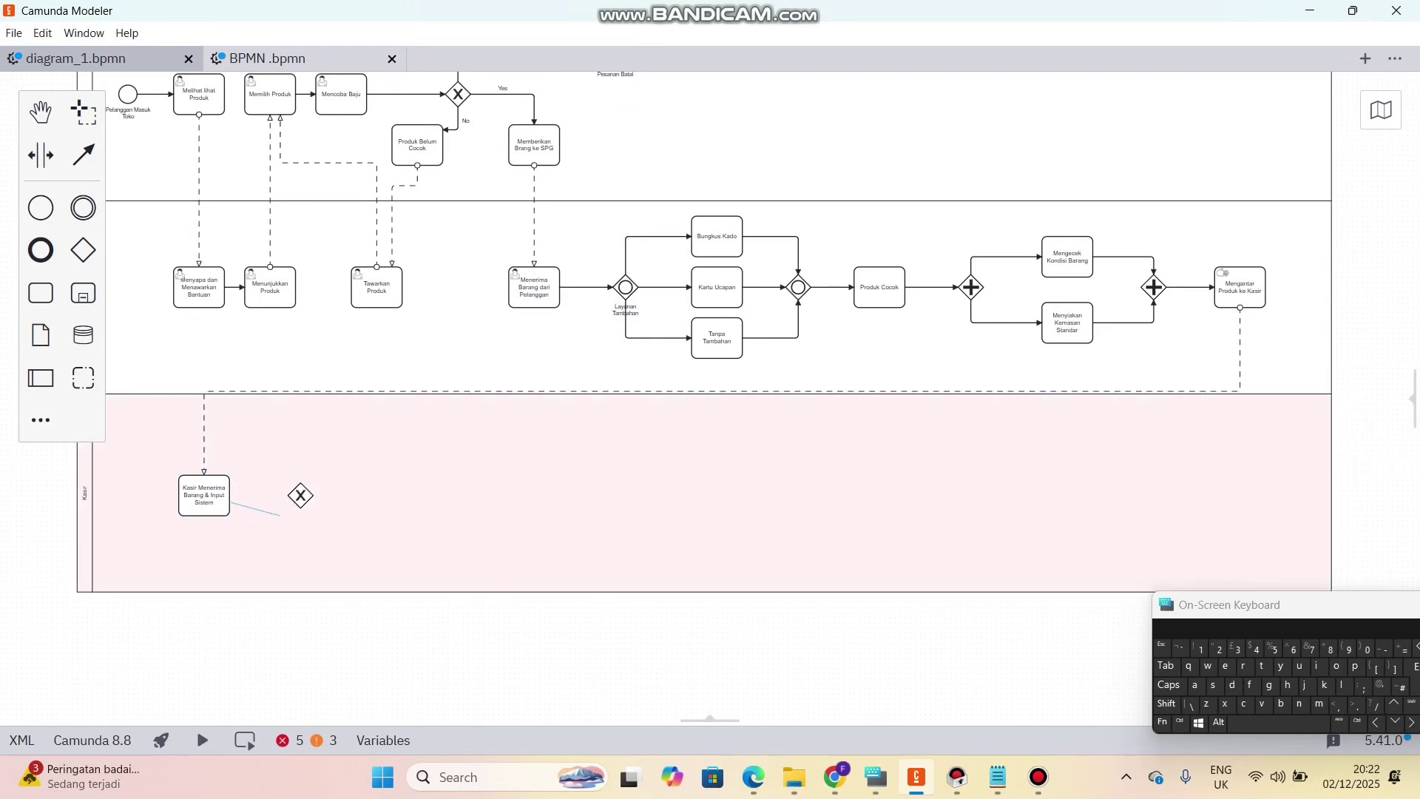
{"action": "left_click", "coordinate": [300, 495]}
- Place two unnamed tasks, one above the other, after the exclusive gateway in the Kasir lane
{"action": "left_click", "coordinate": [40, 293]}
{"action": "left_click", "coordinate": [401, 491]}
{"action": "left_click", "coordinate": [41, 293]}
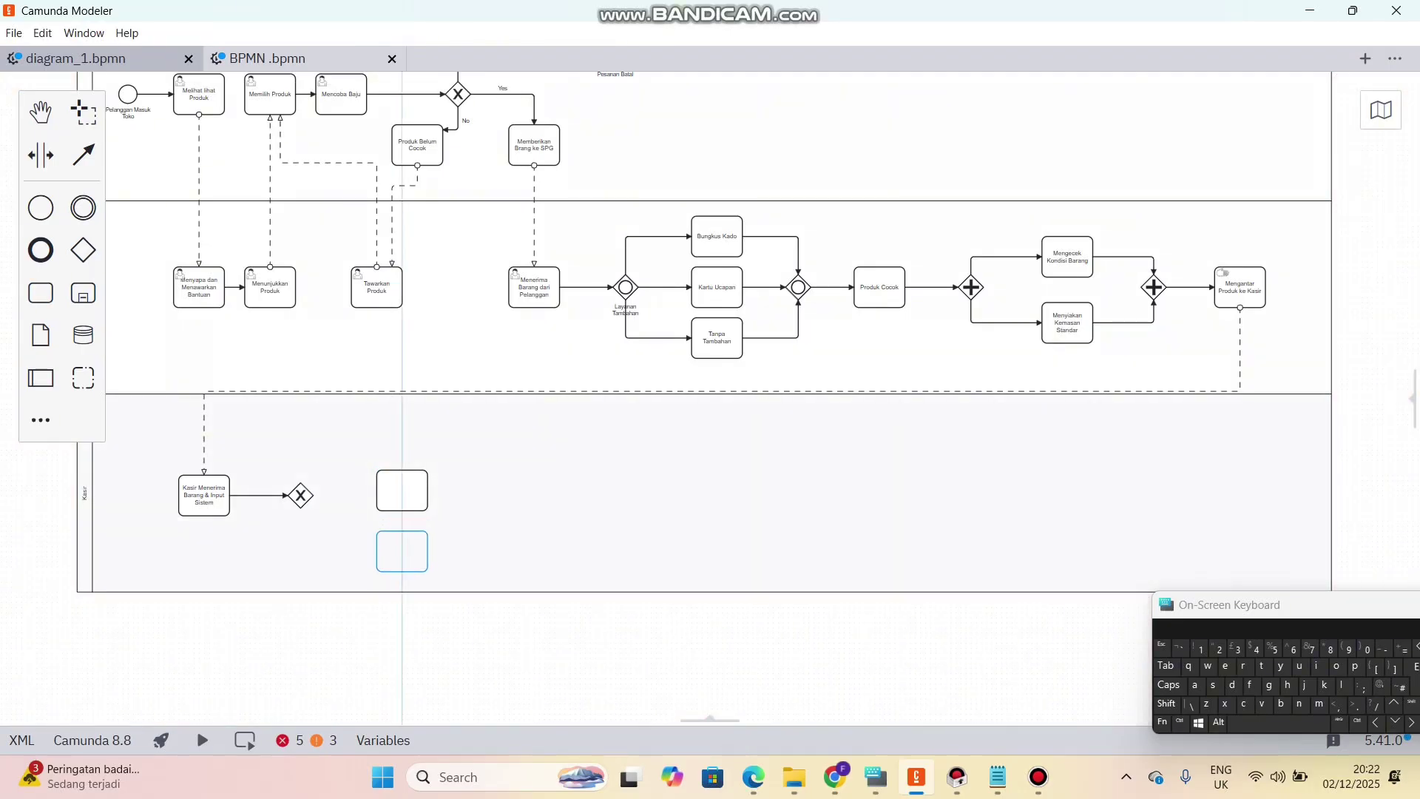
{"action": "left_click", "coordinate": [401, 550]}
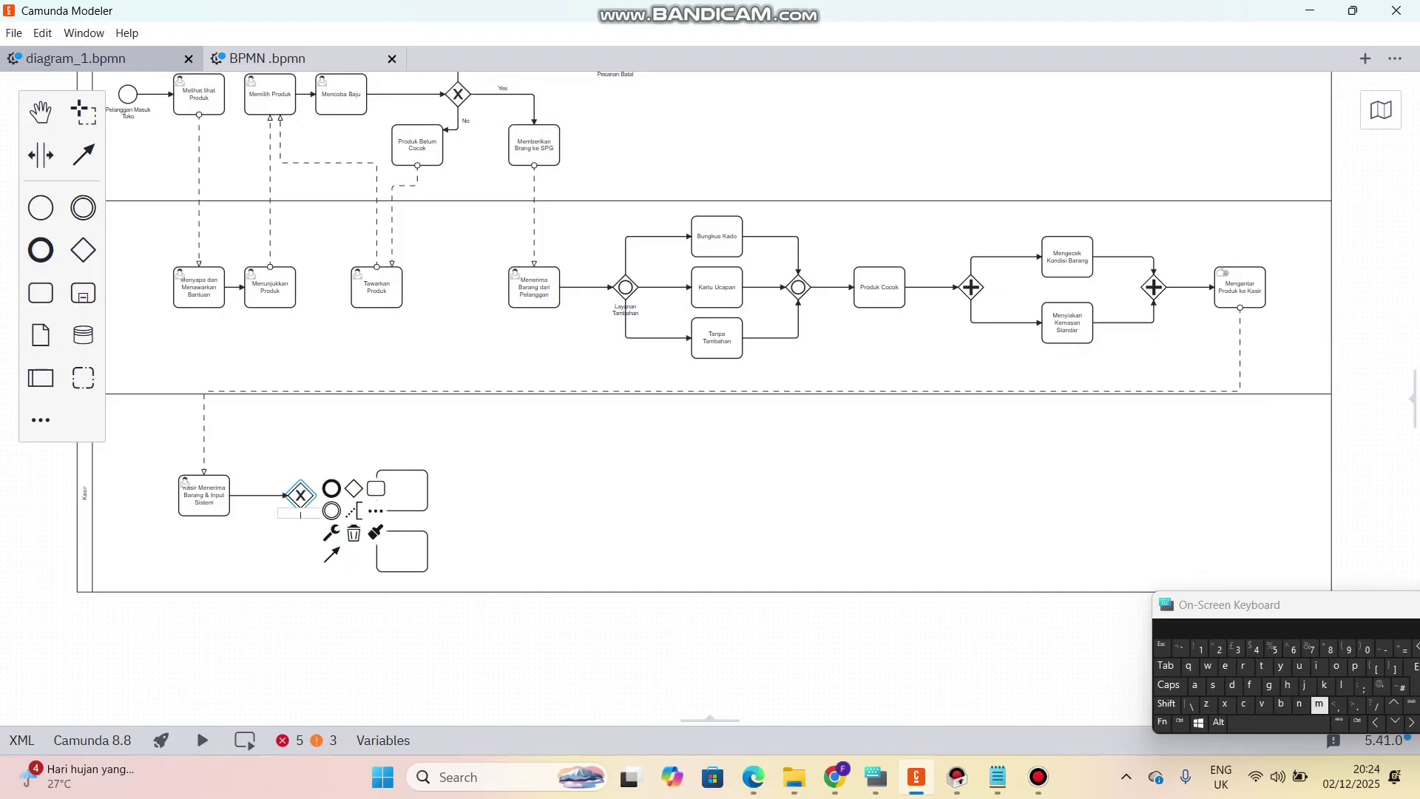
- Name the Kasir lane's exclusive gateway Metode Bayar and move its label above the gateway
{"action": "key", "text": "Caps_Lock"}
{"action": "left_click", "coordinate": [1319, 705]}
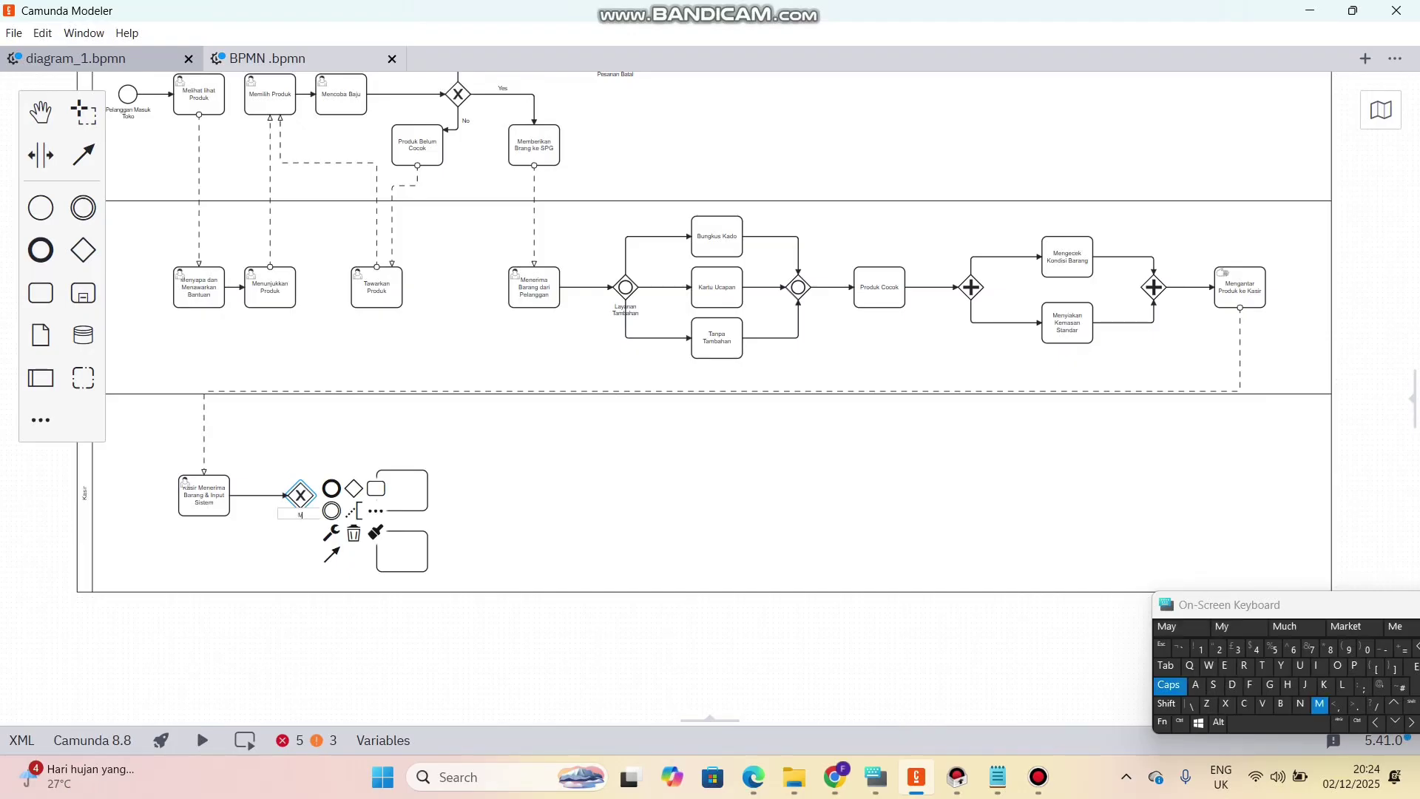
{"action": "key", "text": "Caps_Lock"}
{"action": "type", "text": "etode"}
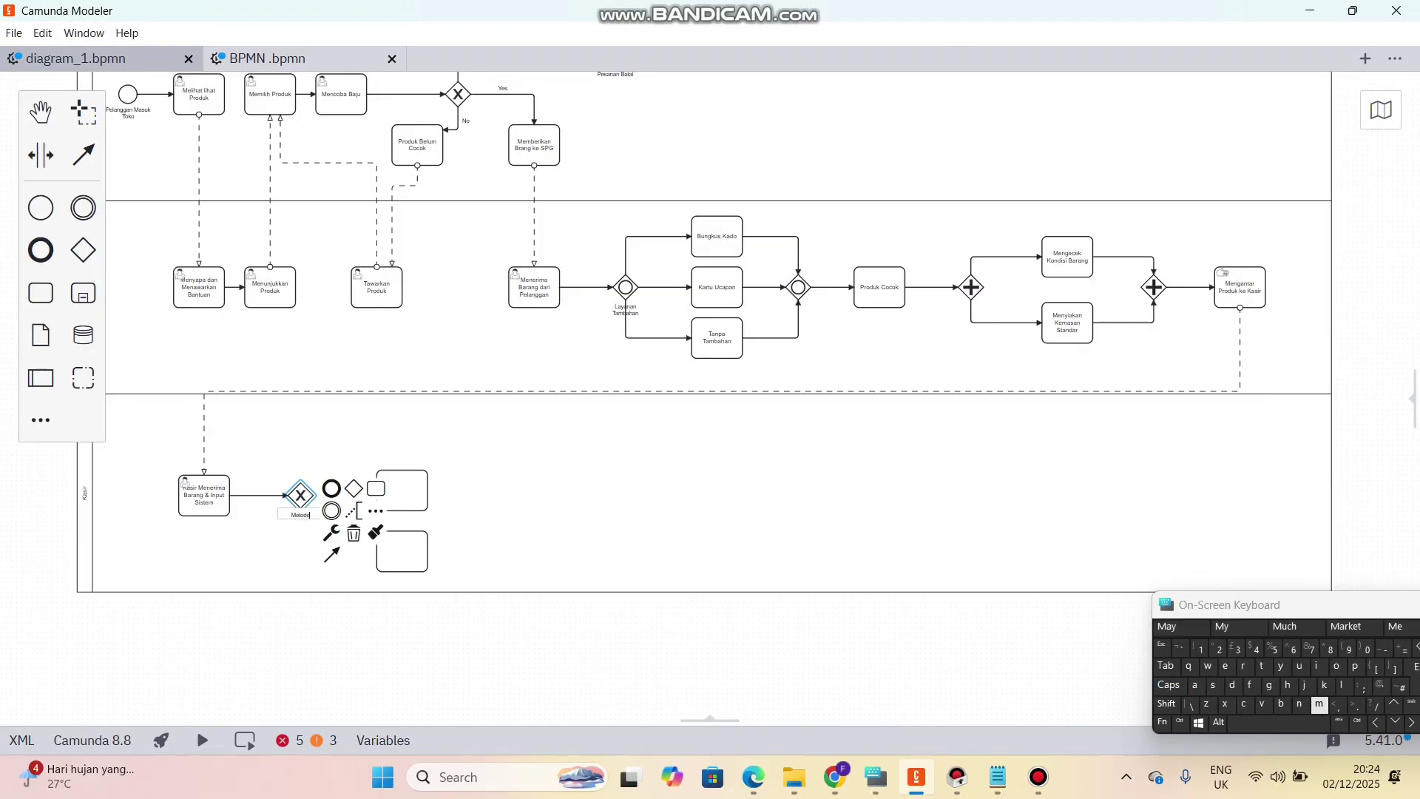
{"action": "key", "text": "Caps_Lock"}
{"action": "type", "text": "B"}
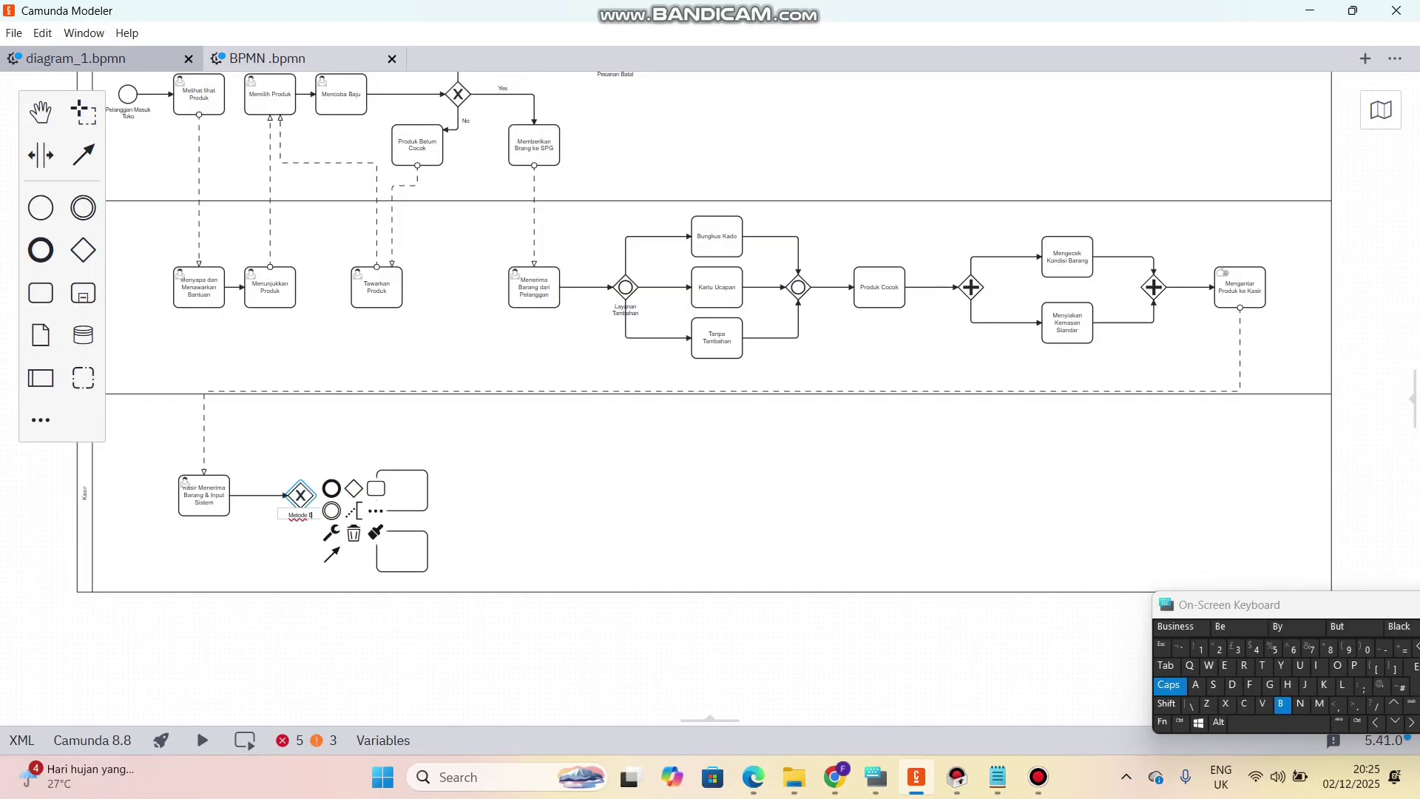
{"action": "key", "text": "Caps_Lock"}
{"action": "type", "text": "ayar"}
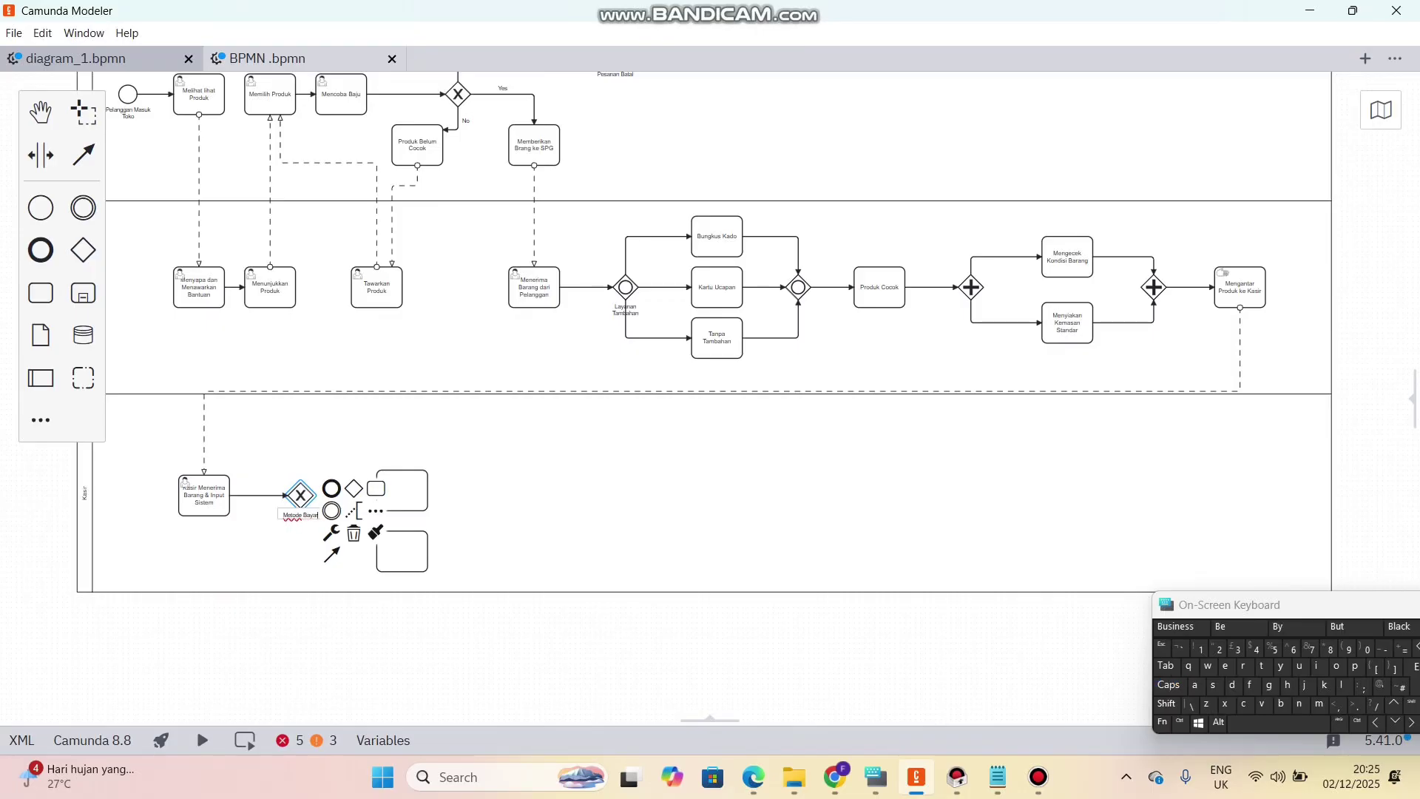
{"action": "left_click", "coordinate": [488, 510]}
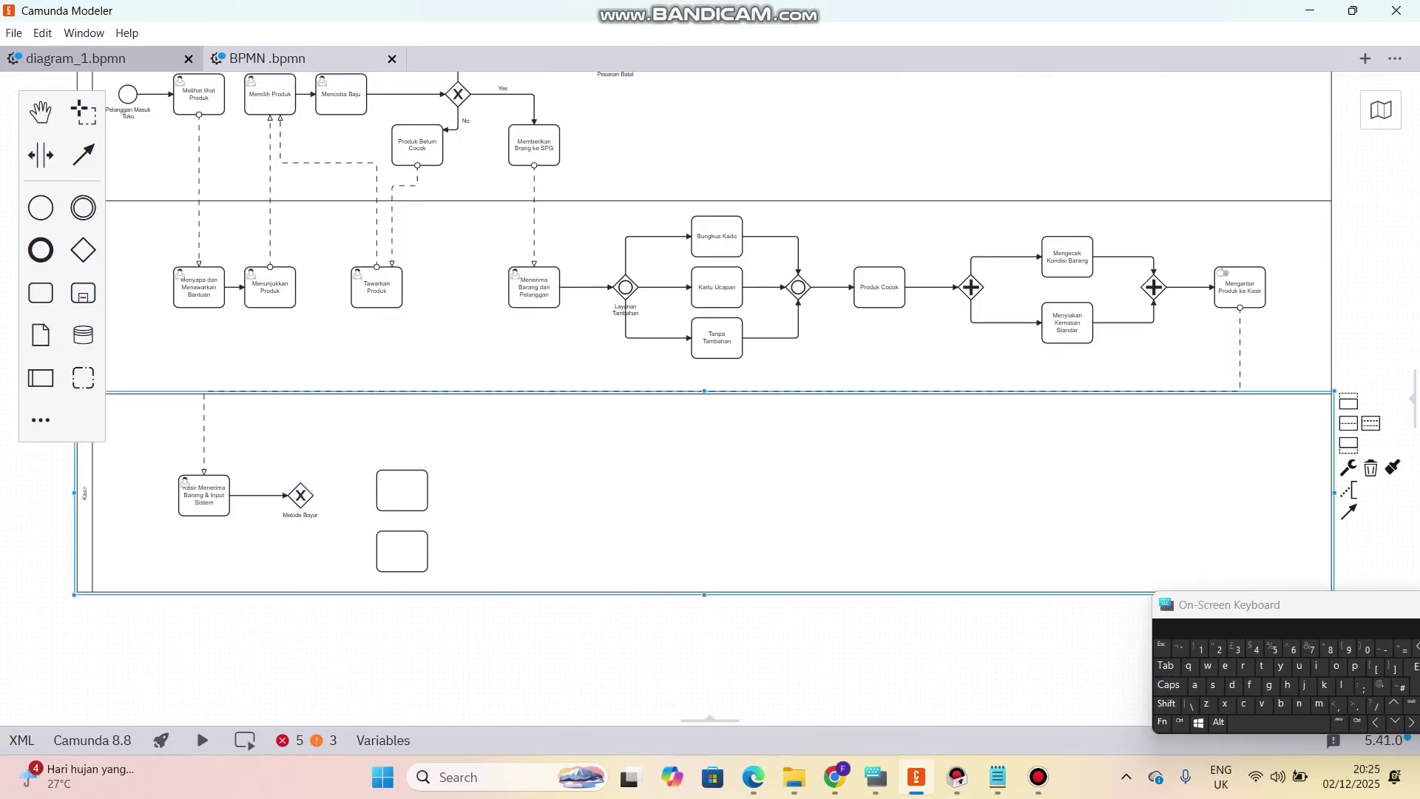
{"action": "left_click_drag", "start_coordinate": [300, 515], "coordinate": [300, 474]}
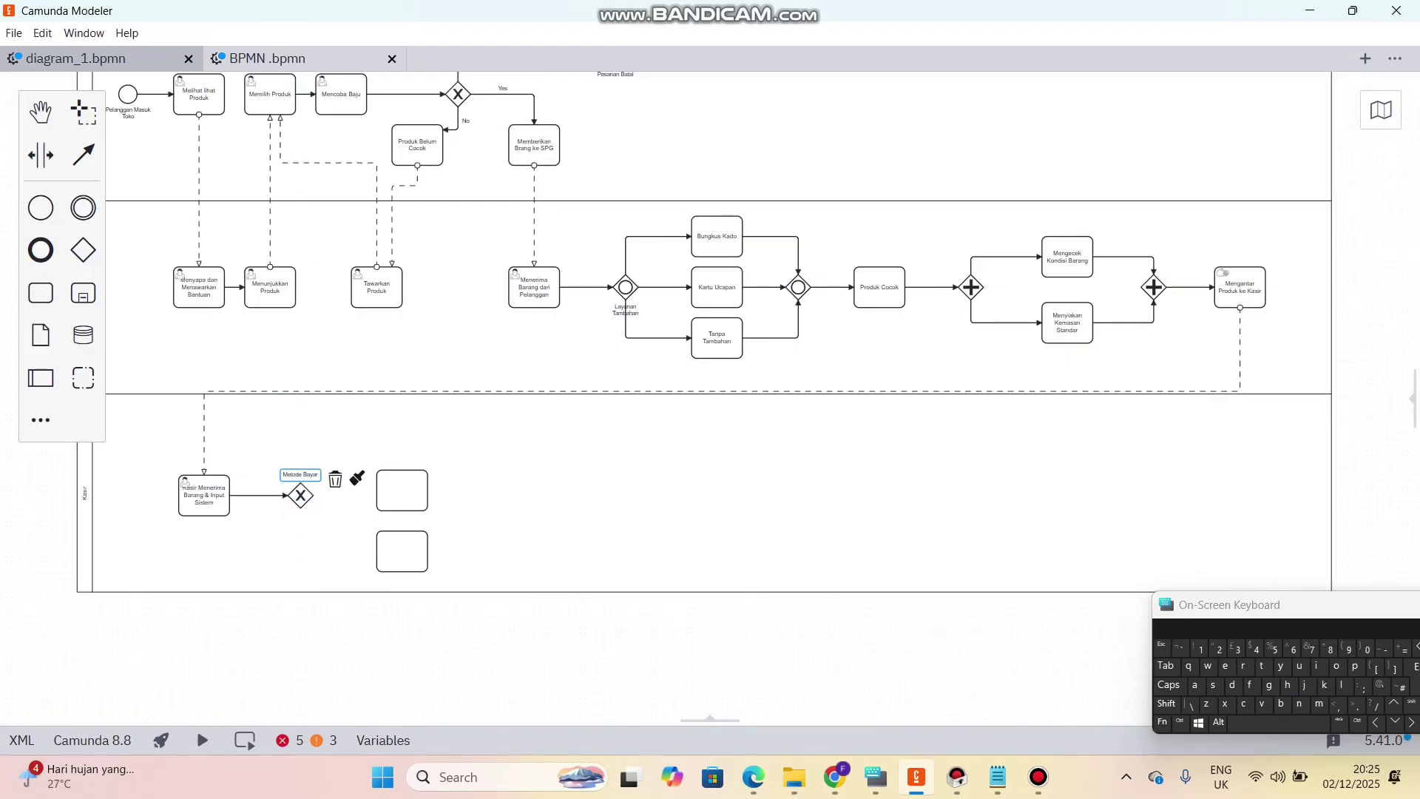
- Connect the Metode Bayar gateway to the upper unnamed task and label both the flow and the task Tunai
{"action": "double_click", "coordinate": [402, 490]}
{"action": "left_click", "coordinate": [300, 494]}
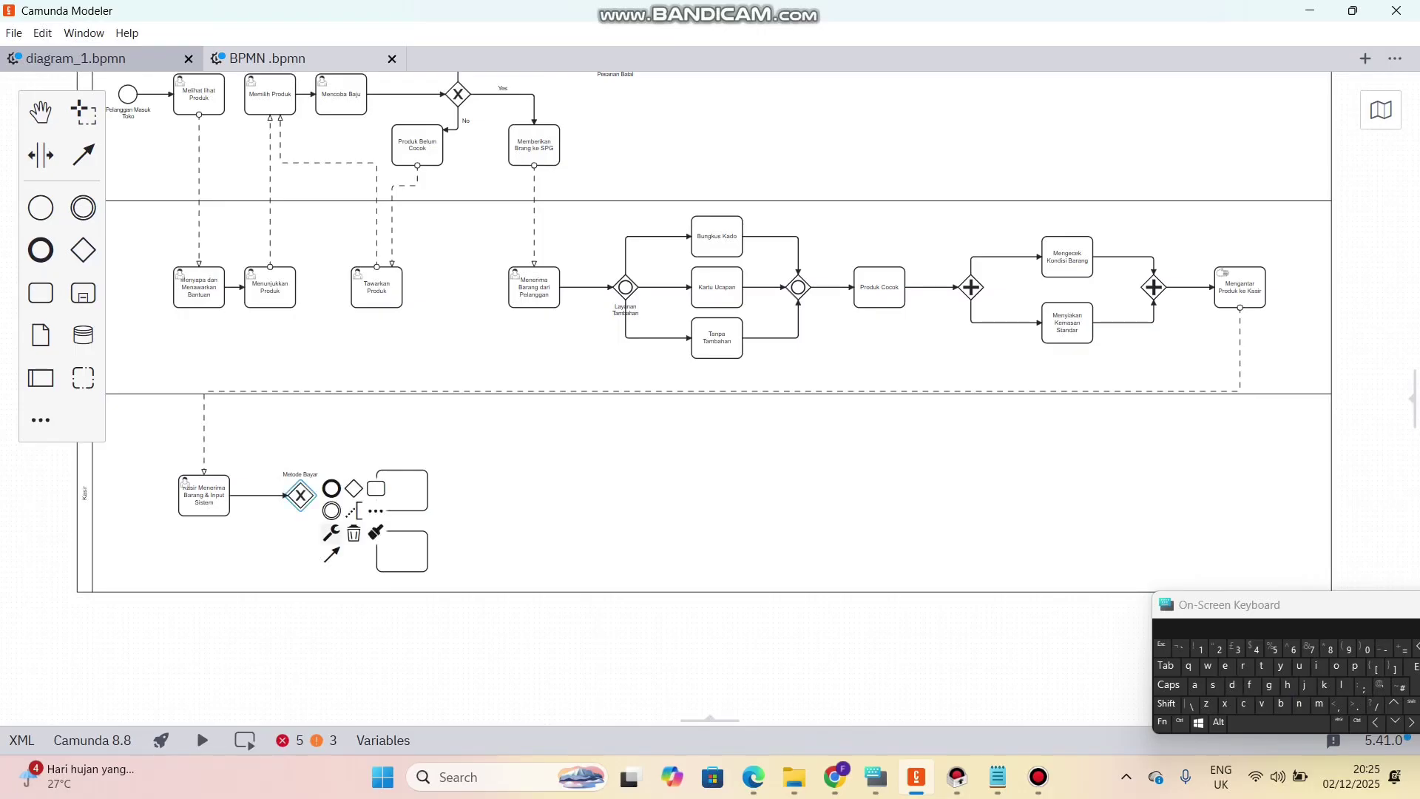
{"action": "left_click_drag", "start_coordinate": [326, 532], "coordinate": [402, 490]}
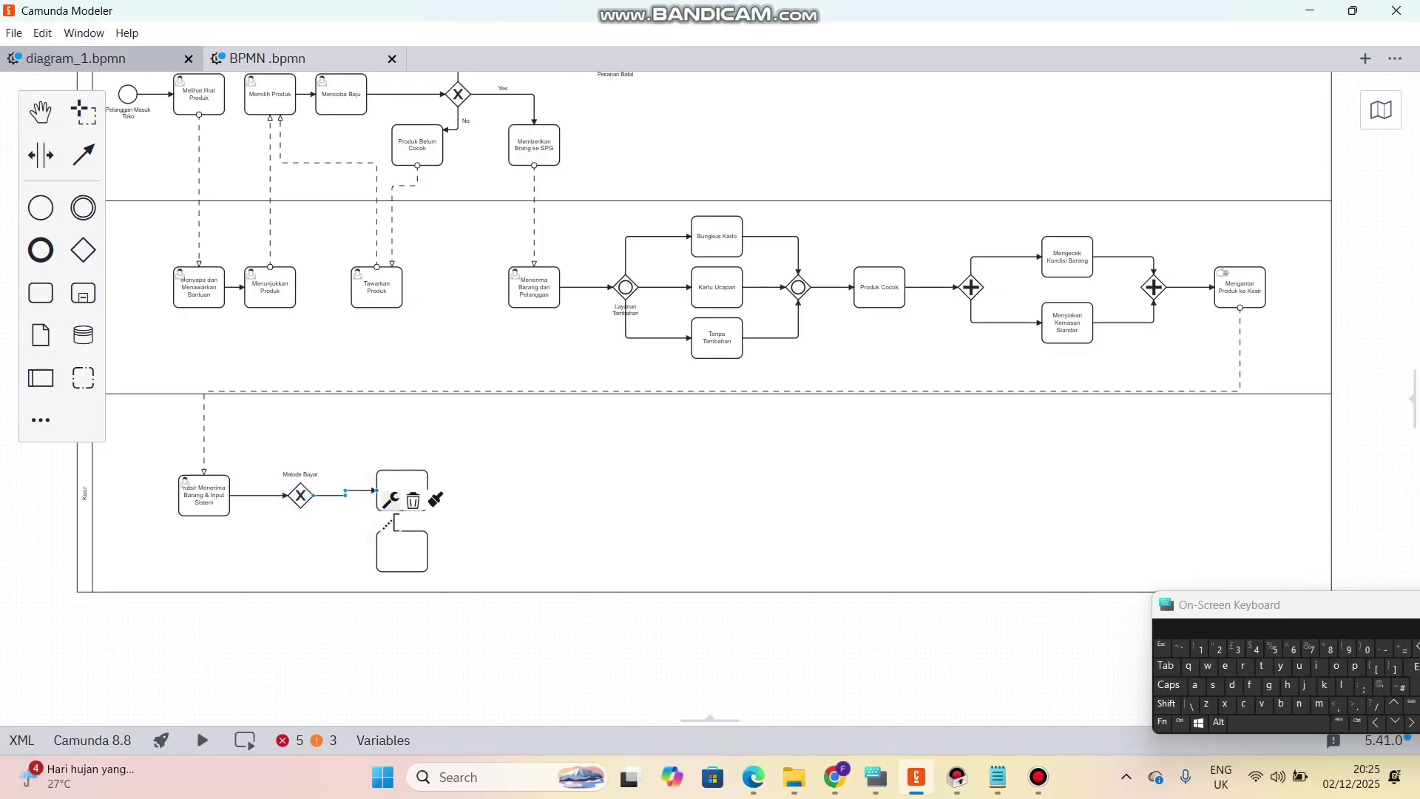
{"action": "left_click", "coordinate": [390, 501]}
{"action": "double_click", "coordinate": [473, 503]}
{"action": "double_click", "coordinate": [345, 495]}
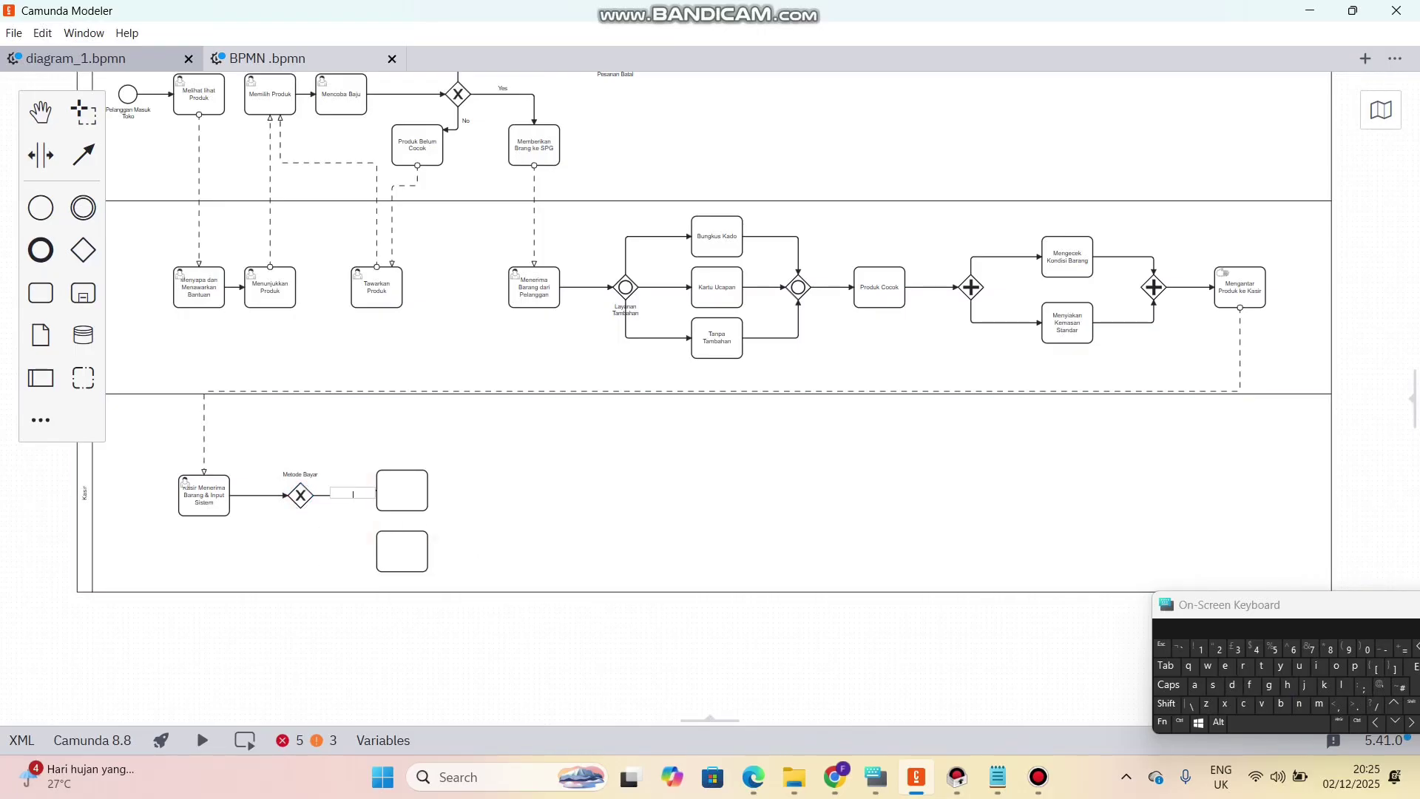
{"action": "type", "text": "Tunai"}
{"action": "double_click", "coordinate": [402, 490]}
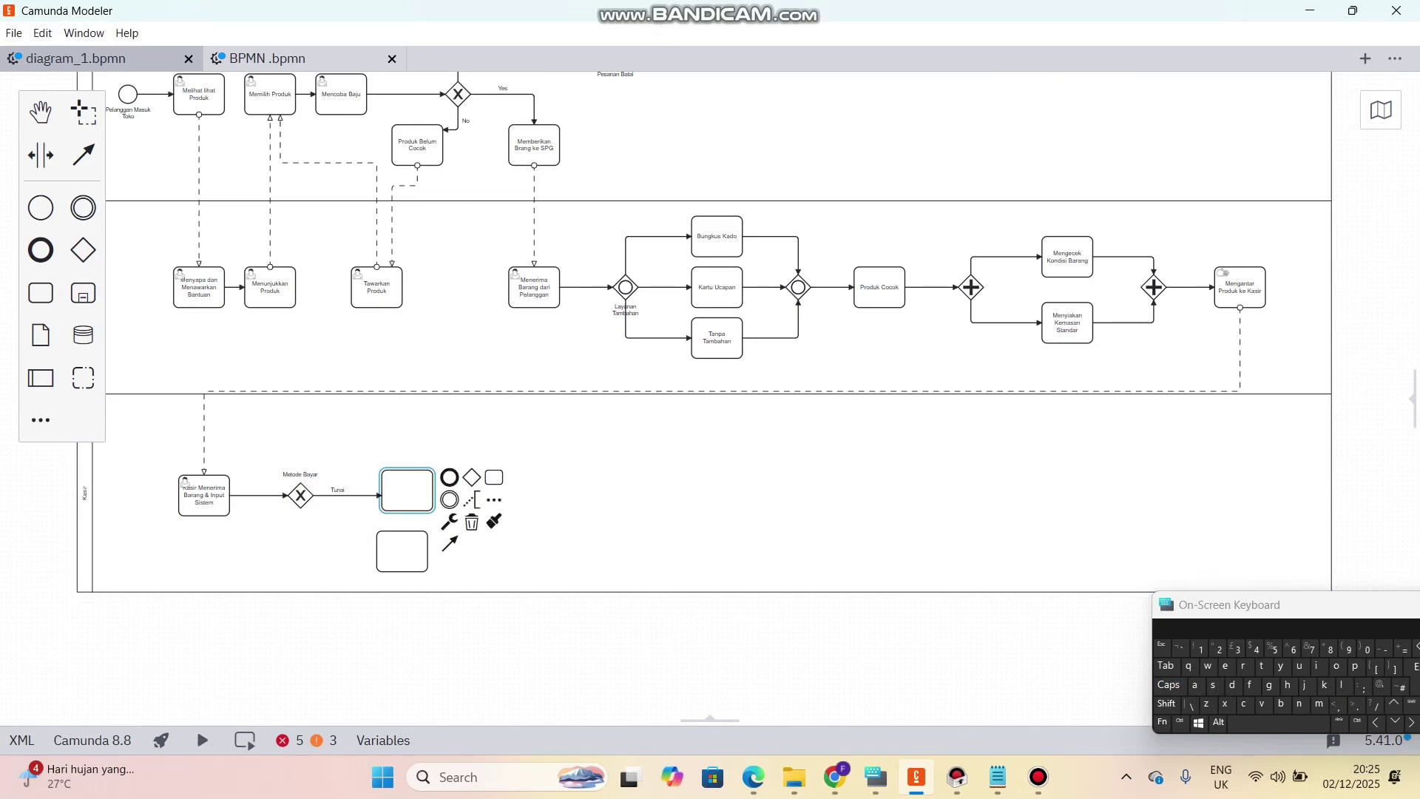
{"action": "type", "text": "Tunai"}
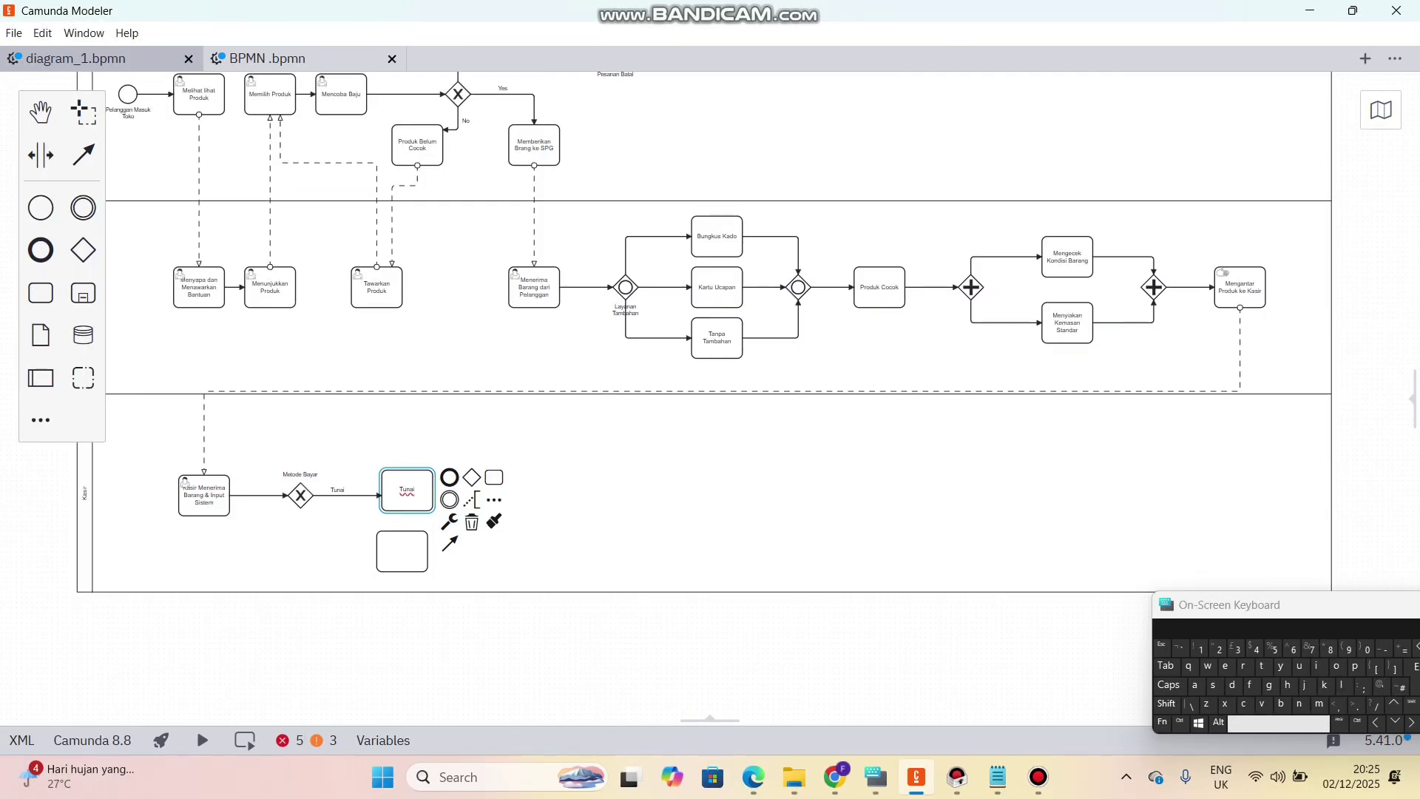
- Complete the upper payment task's name in the Kasir lane as Tunai Uang & Beri Kembalian
{"action": "type", "text": " Uang"}
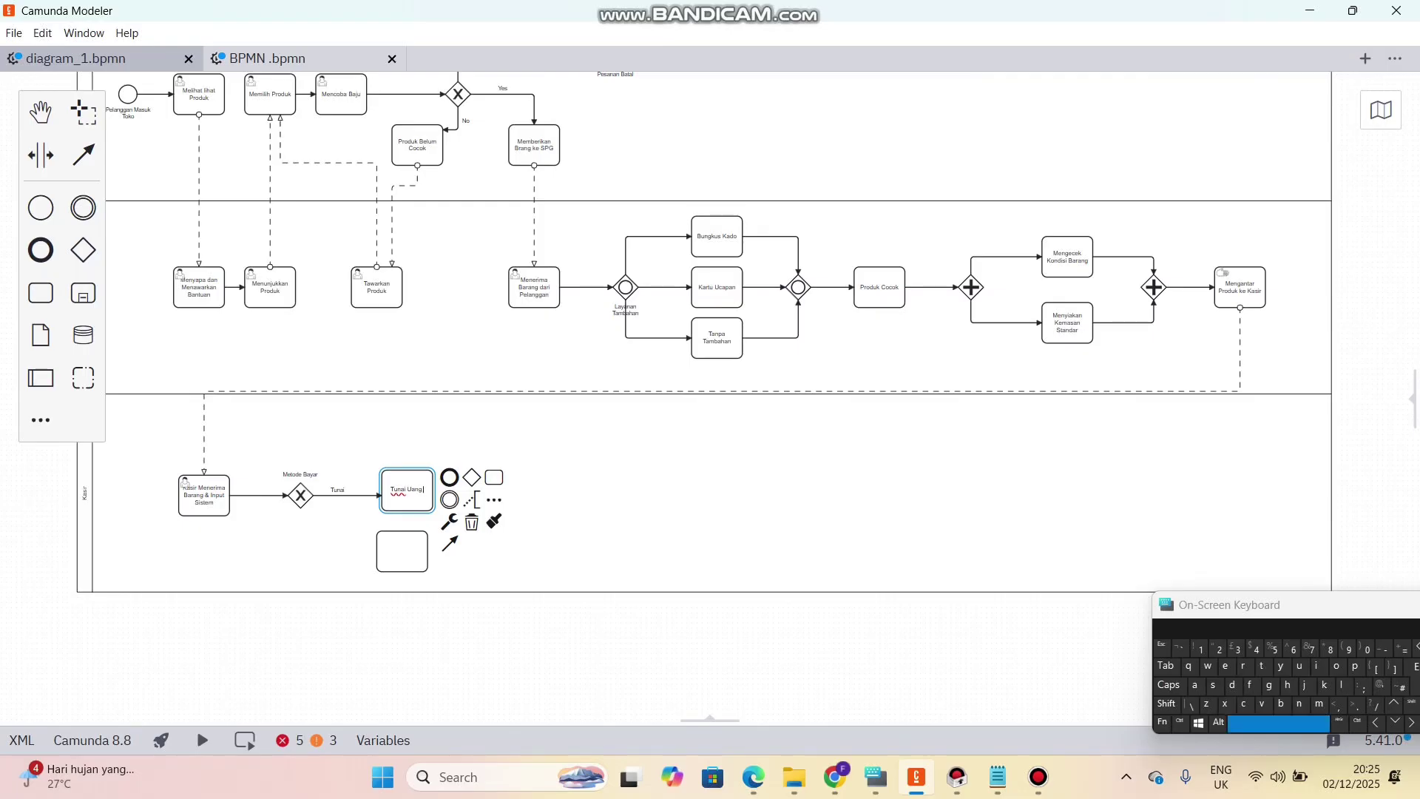
{"action": "key", "text": "Caps_Lock"}
{"action": "type", "text": "T"}
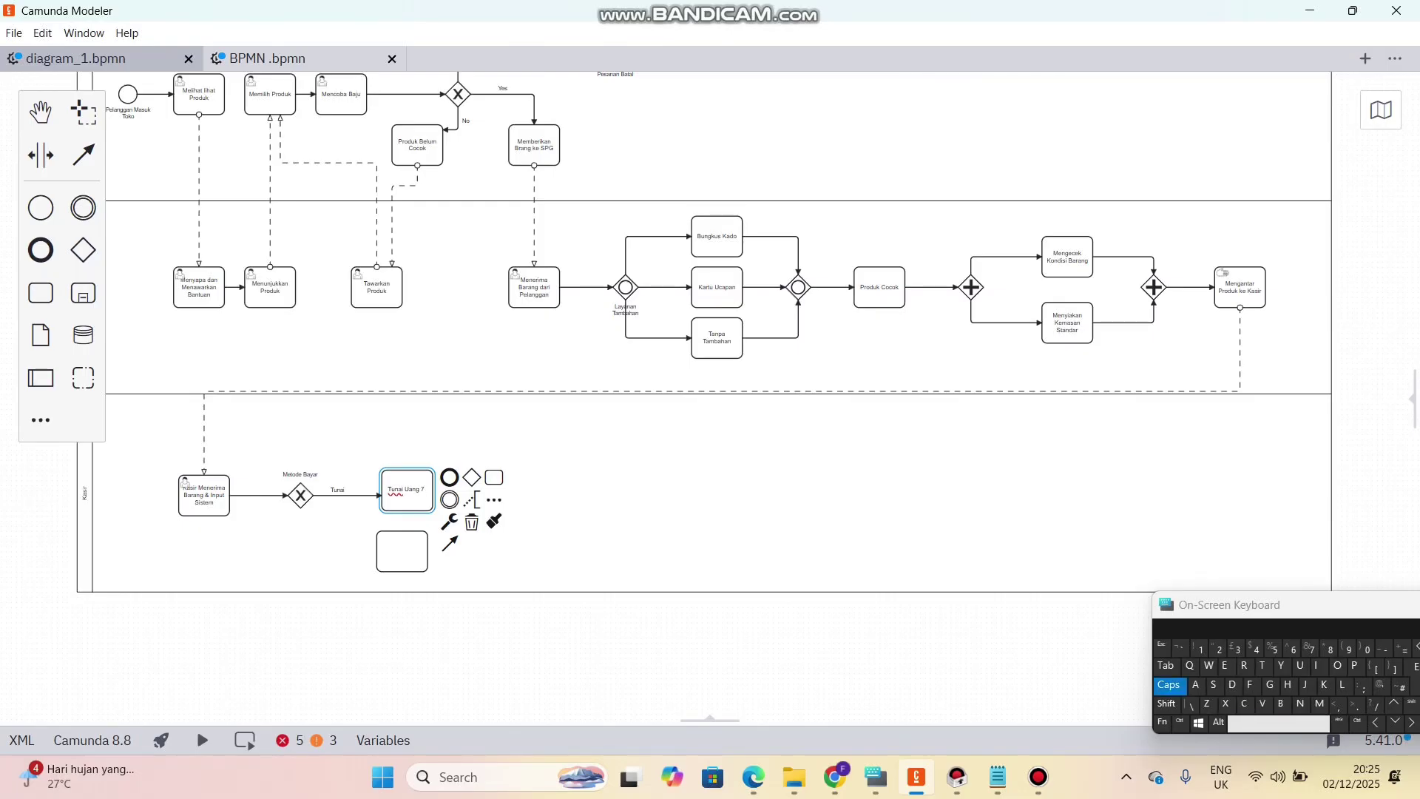
{"action": "key", "text": "BackSpace"}
{"action": "key", "text": "BackSpace"}
{"action": "type", "text": "&"}
{"action": "key", "text": "Caps_Lock"}
{"action": "type", "text": "b"}
{"action": "key", "text": "BackSpace"}
{"action": "key", "text": "Caps_Lock"}
{"action": "type", "text": "B"}
{"action": "key", "text": "Caps_Lock"}
{"action": "type", "text": "e"}
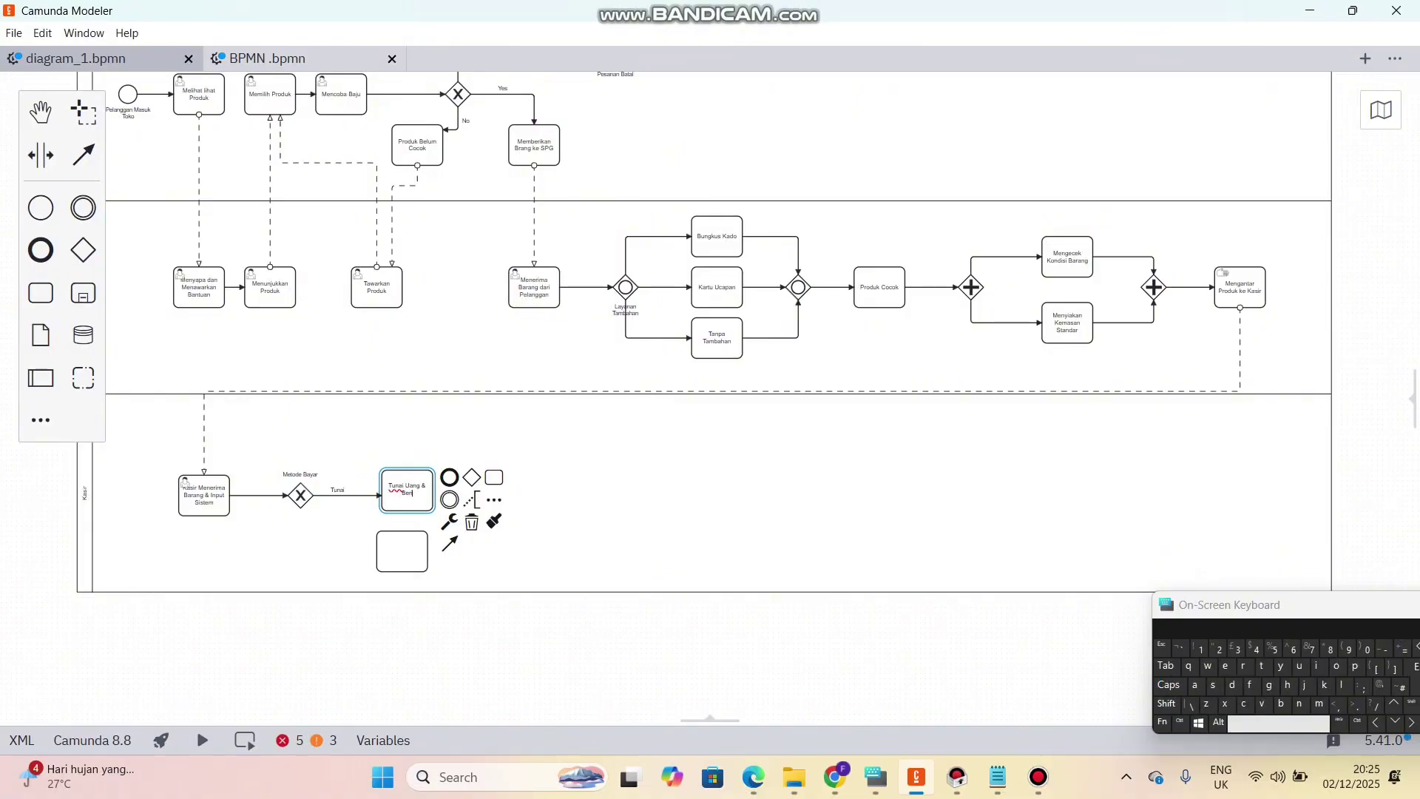
{"action": "type", "text": "ri"}
{"action": "key", "text": "Caps_Lock"}
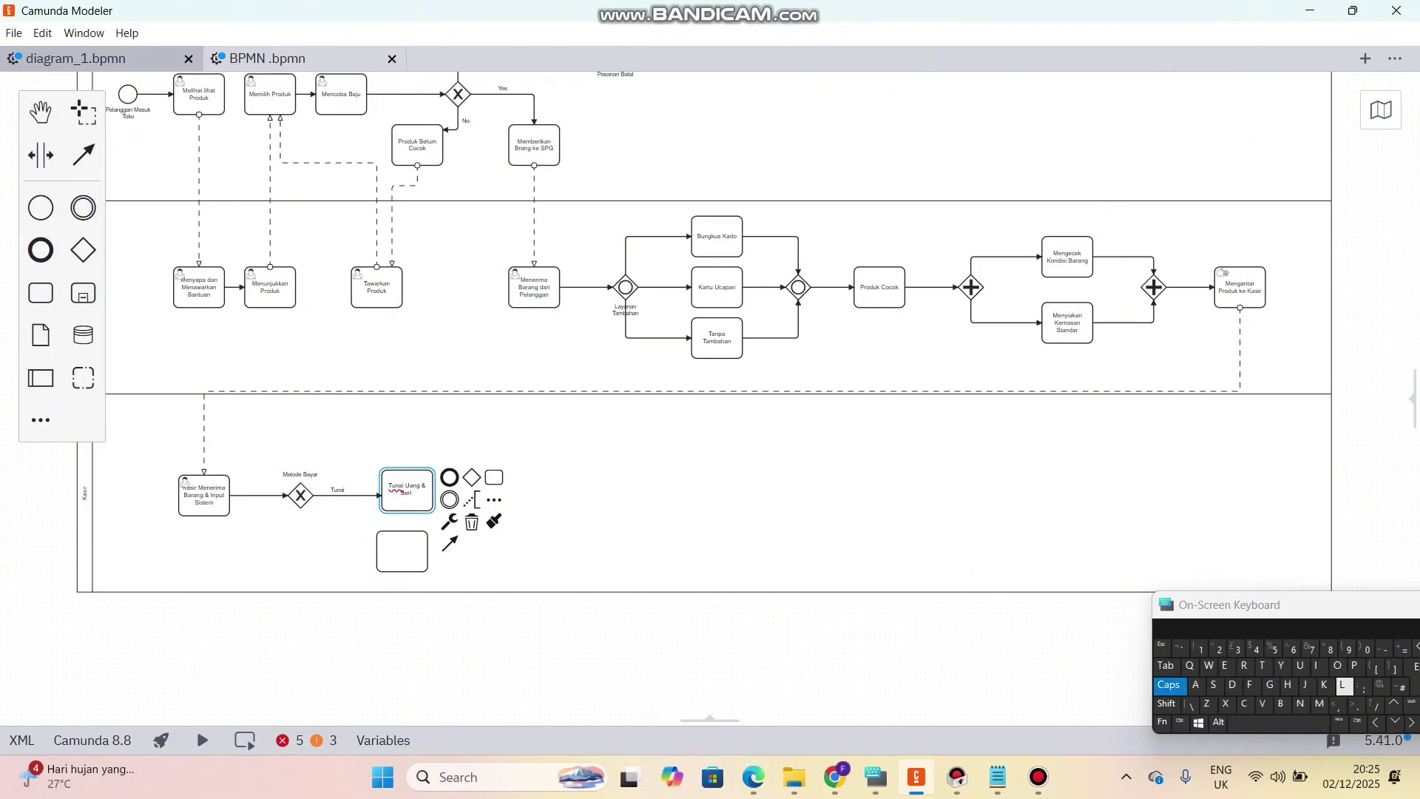
{"action": "type", "text": "KK"}
{"action": "key", "text": "BackSpace"}
{"action": "key", "text": "Caps_Lock"}
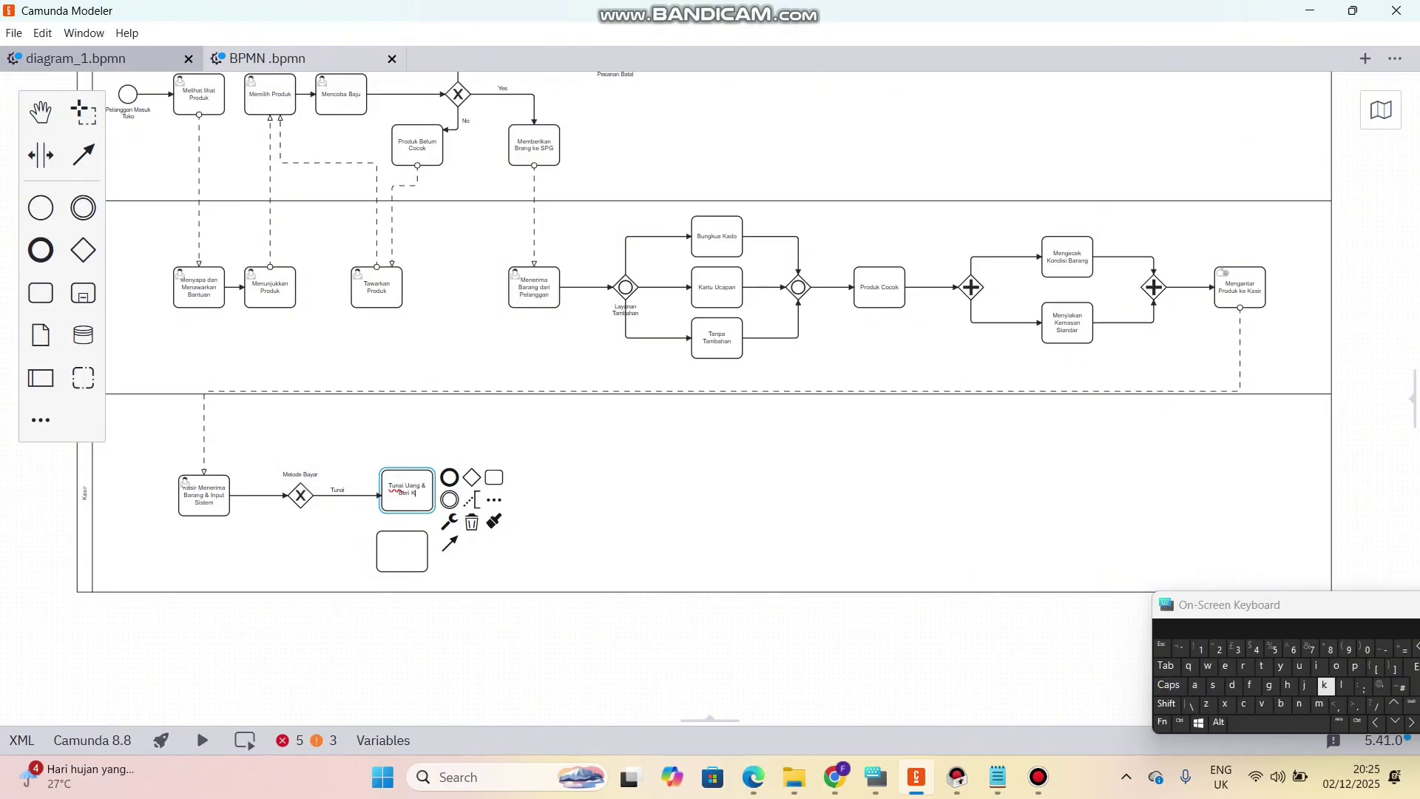
{"action": "type", "text": "embalian"}
{"action": "key", "text": "Return"}
- Connect the Metode Bayar gateway to the lower unnamed task and label the flow Qris & Debit
{"action": "left_click", "coordinate": [300, 496]}
{"action": "left_click", "coordinate": [329, 557]}
{"action": "left_click", "coordinate": [390, 559]}
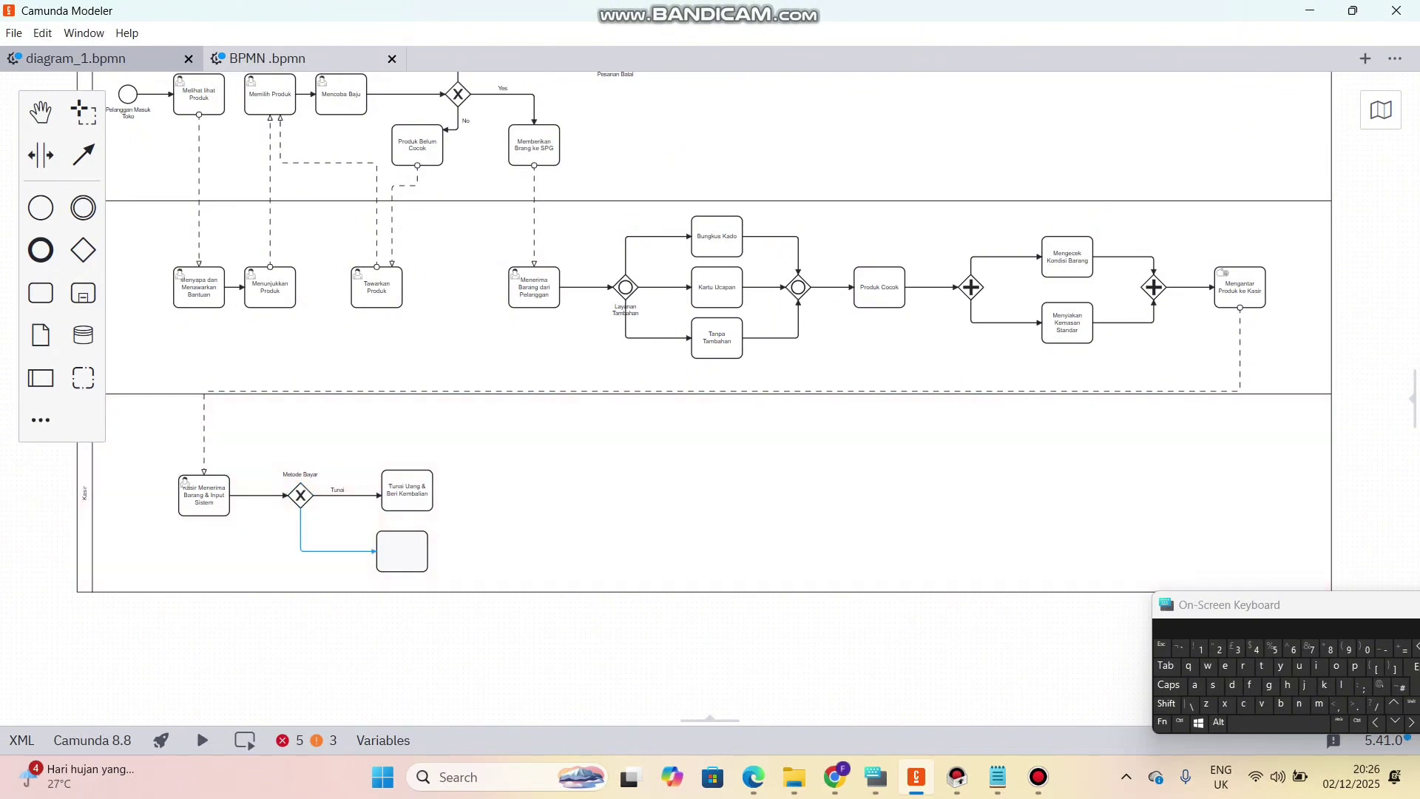
{"action": "type", "text": "Qris &"}
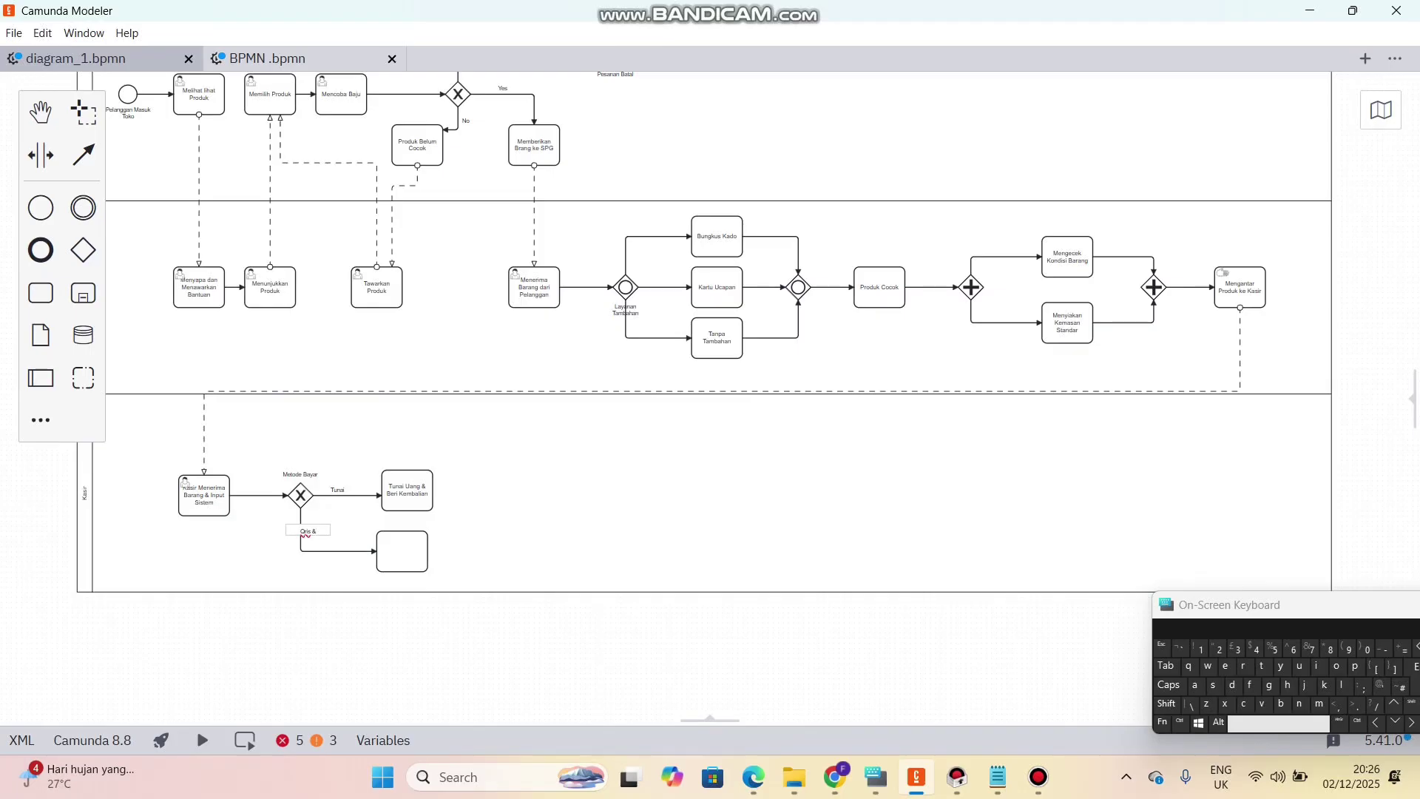
{"action": "type", "text": " C"}
{"action": "type", "text": "ebit"}
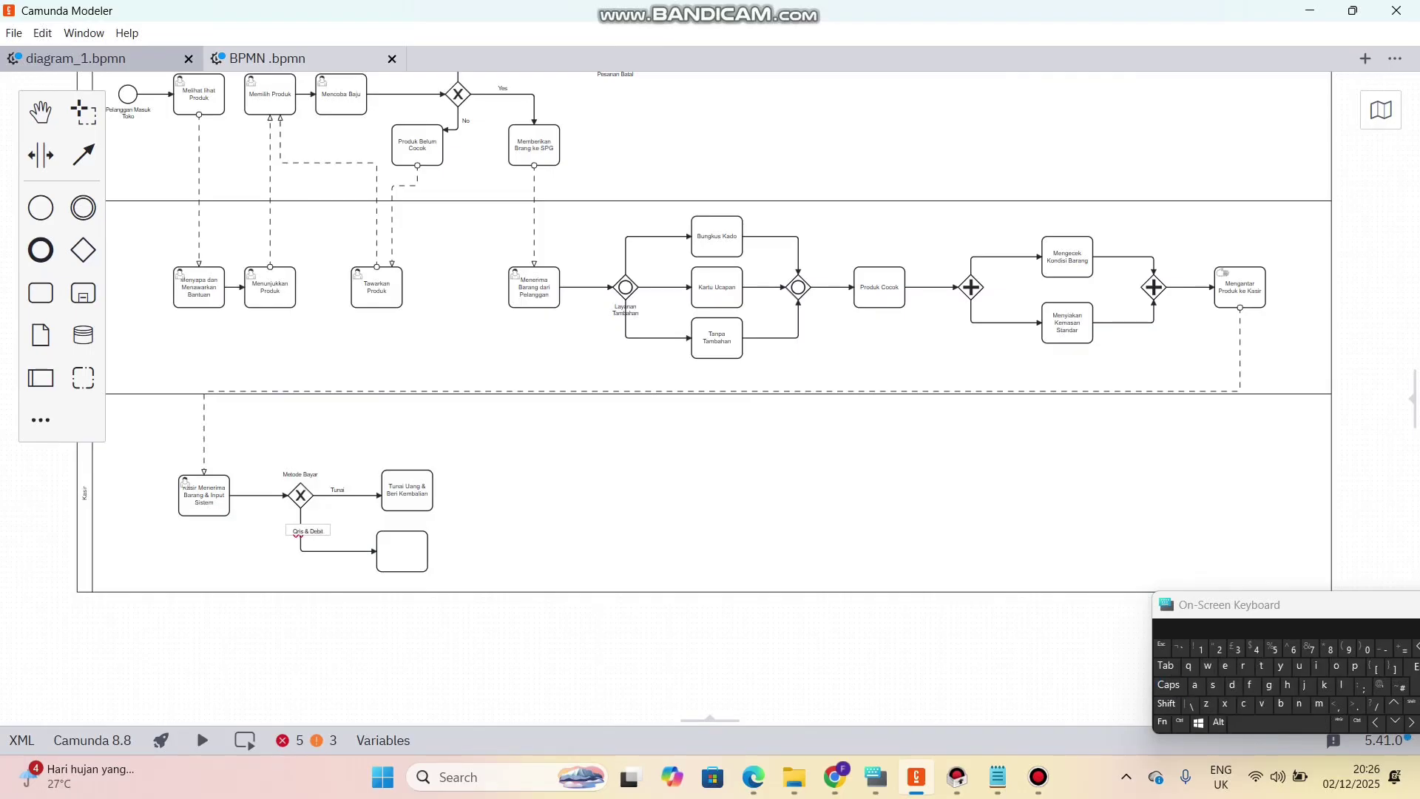
- Name the lower payment task Proses Qris/Debit and shift the Qris & Debit label to the left of its flow
{"action": "double_click", "coordinate": [401, 551]}
{"action": "type", "text": "Proses"}
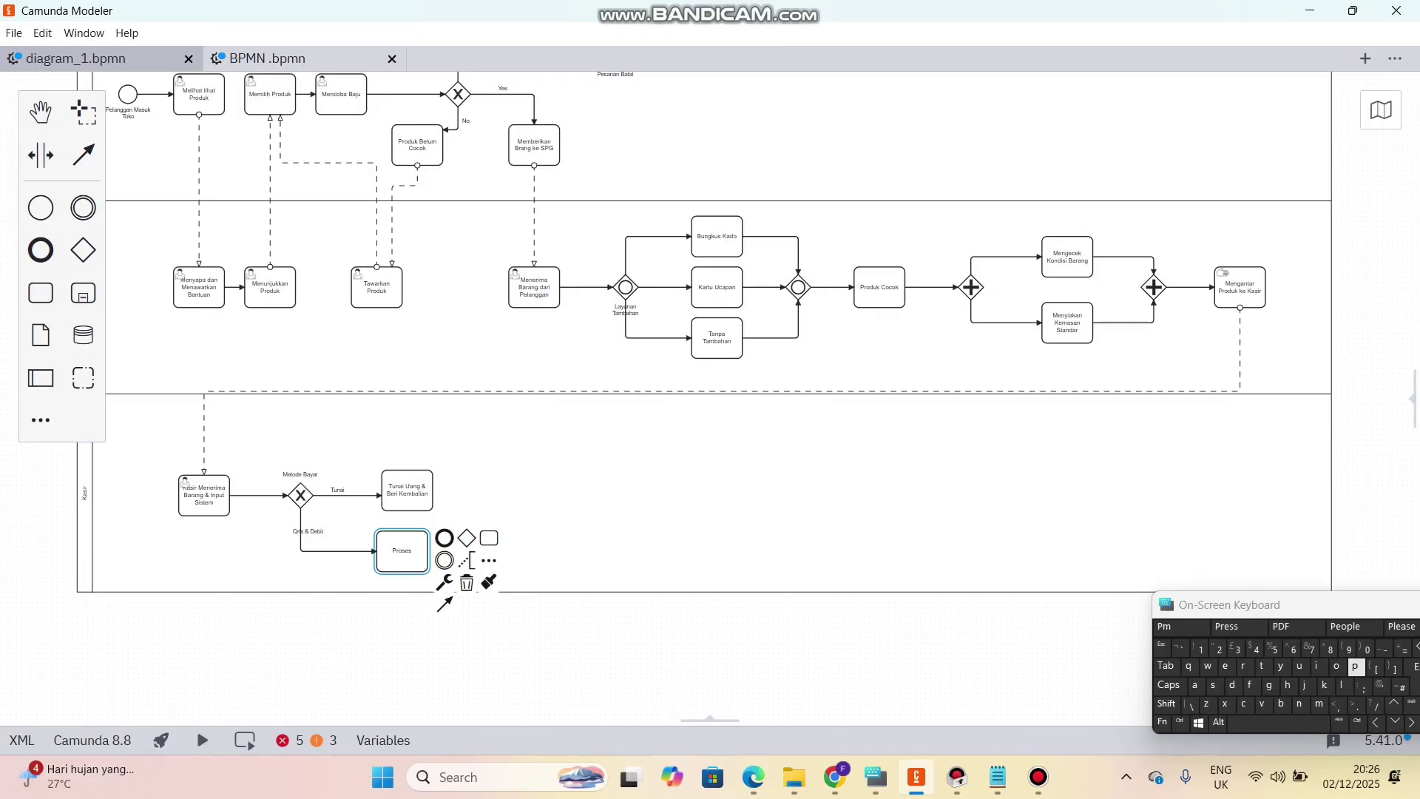
{"action": "type", "text": " Qris"}
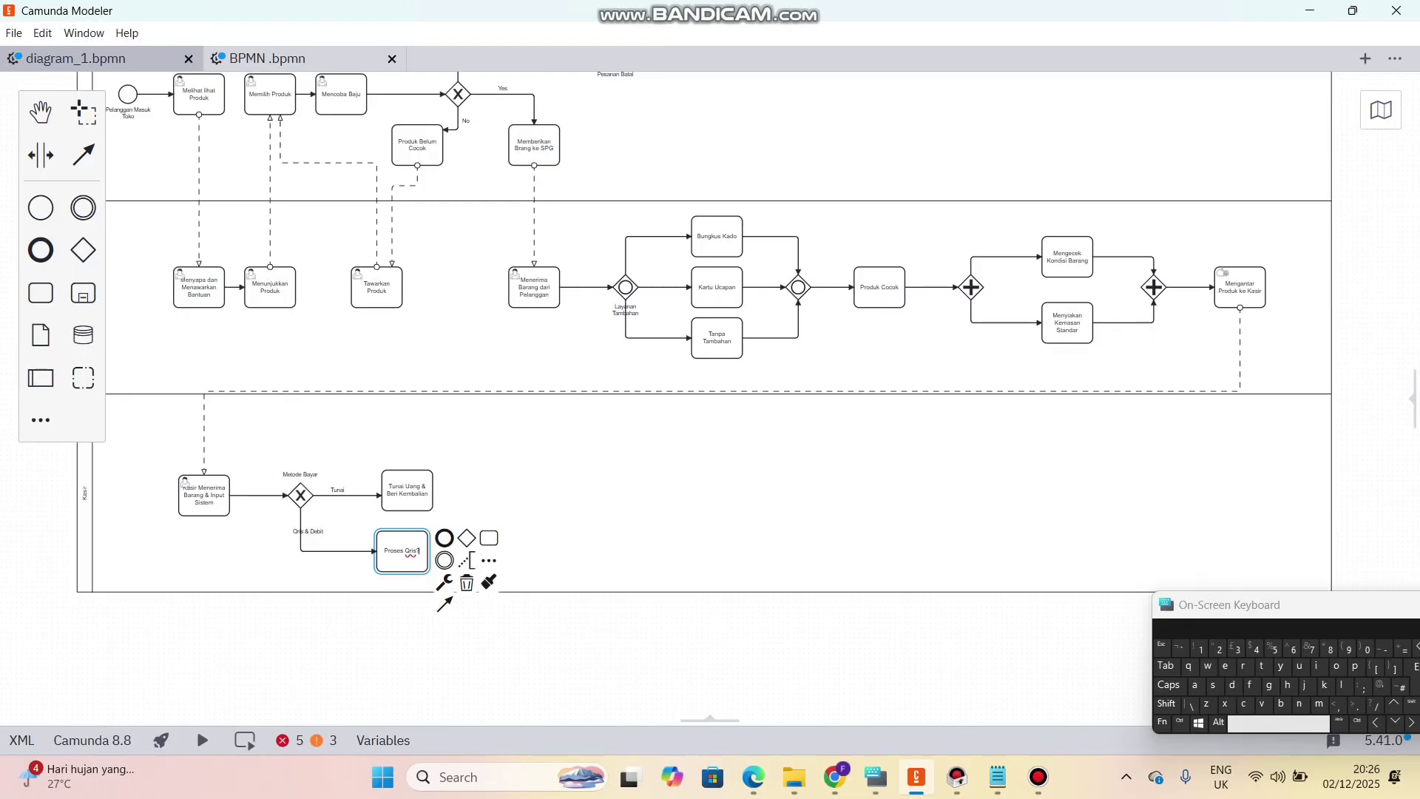
{"action": "type", "text": "/Debit"}
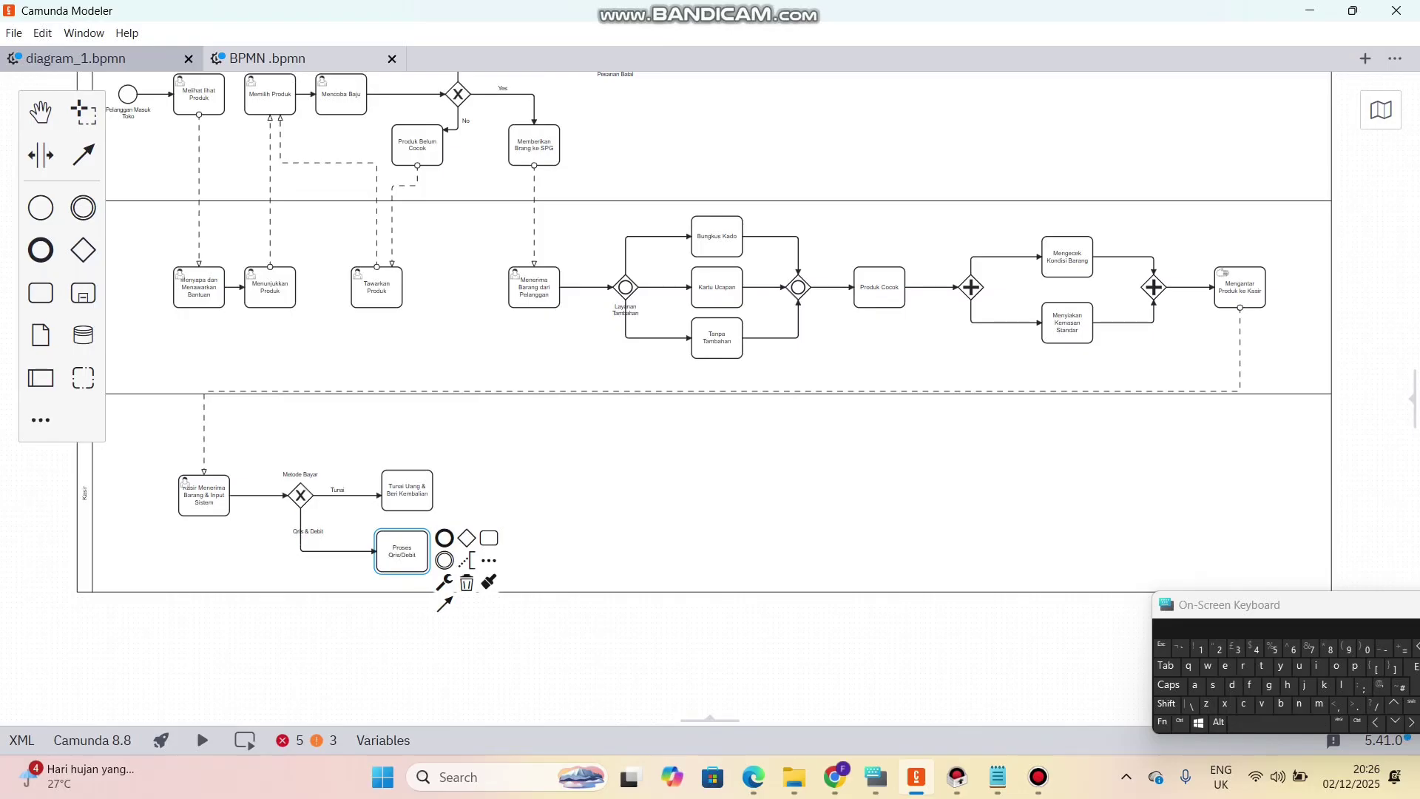
{"action": "left_click_drag", "start_coordinate": [307, 531], "coordinate": [284, 531]}
{"action": "left_click", "coordinate": [540, 510]}
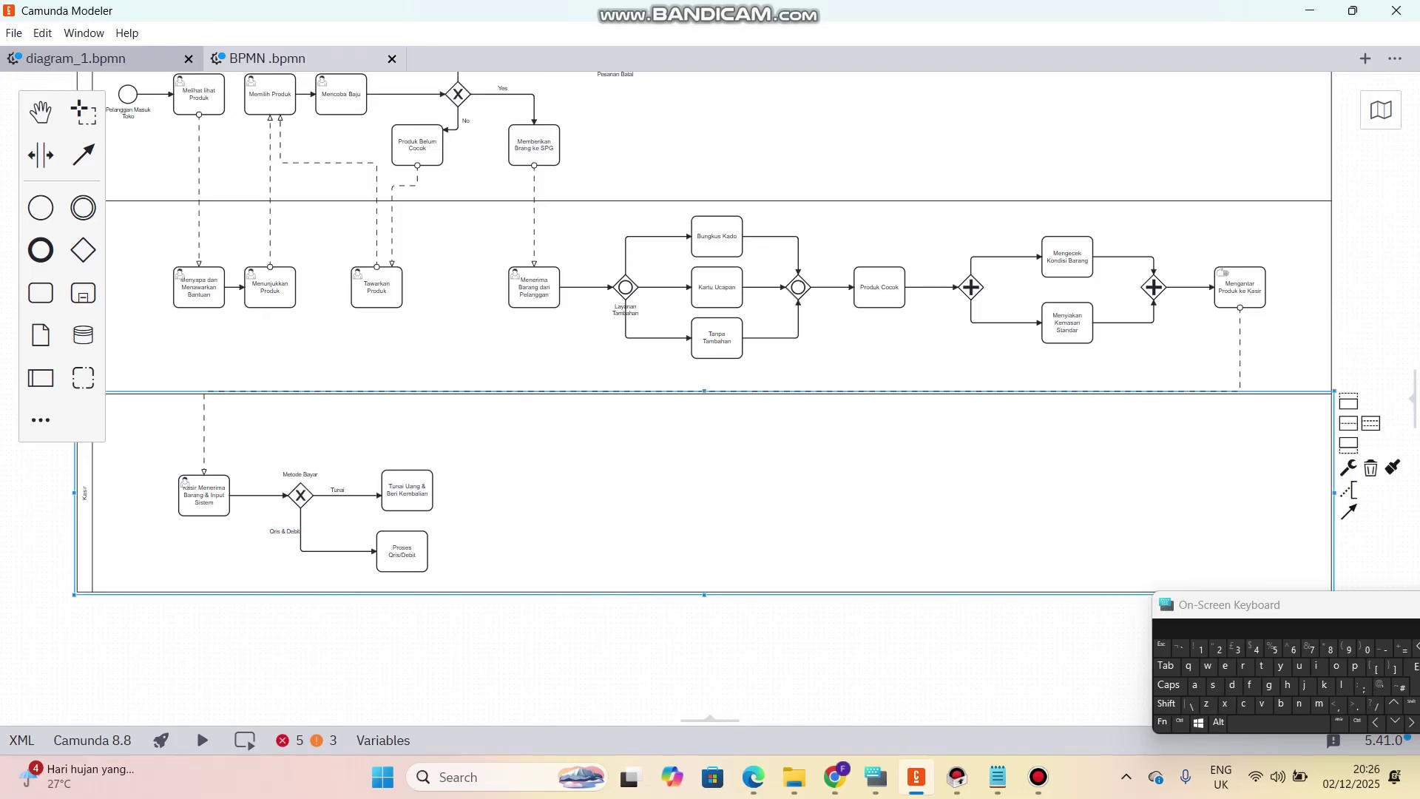
- Connect the Tunai Uang & Beri Kembalian task to the Proses Qris/Debit task below it
{"action": "left_click", "coordinate": [407, 491]}
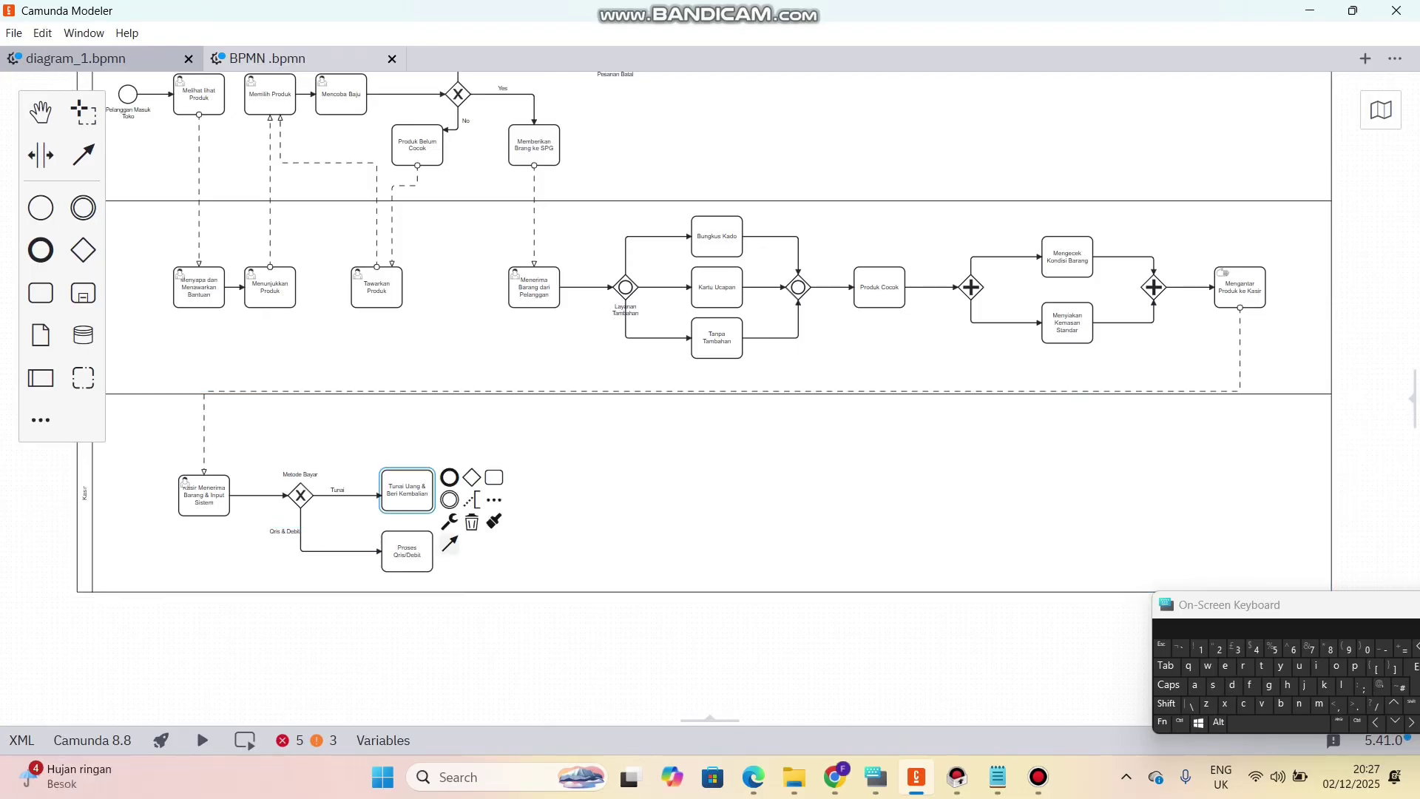
{"action": "left_click", "coordinate": [450, 542]}
{"action": "left_click", "coordinate": [407, 543]}
- Add a task named Cetak Struk & Serahkan Barang after the payment tasks, aligned with Tunai Uang & Beri Kembalian
{"action": "left_click", "coordinate": [40, 293]}
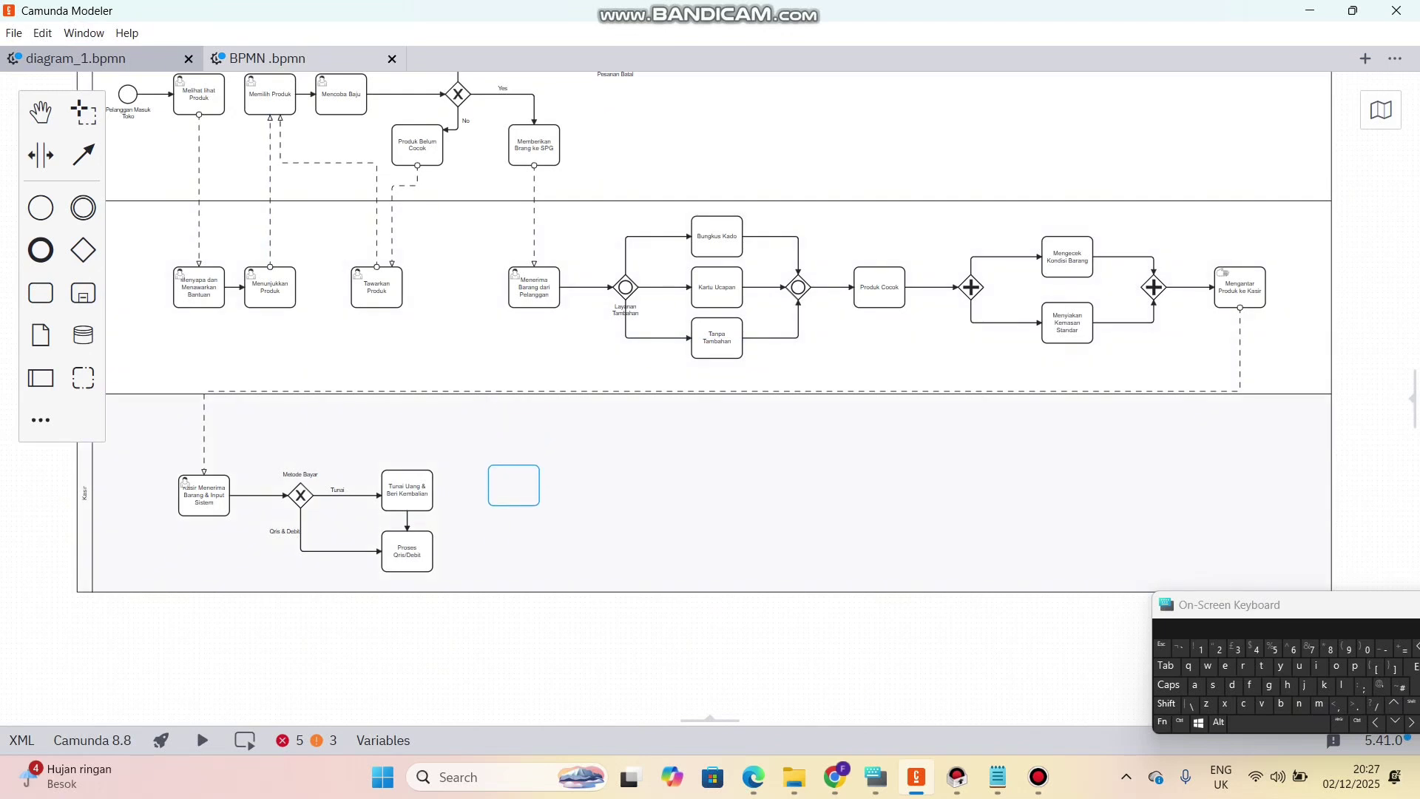
{"action": "left_click", "coordinate": [513, 485]}
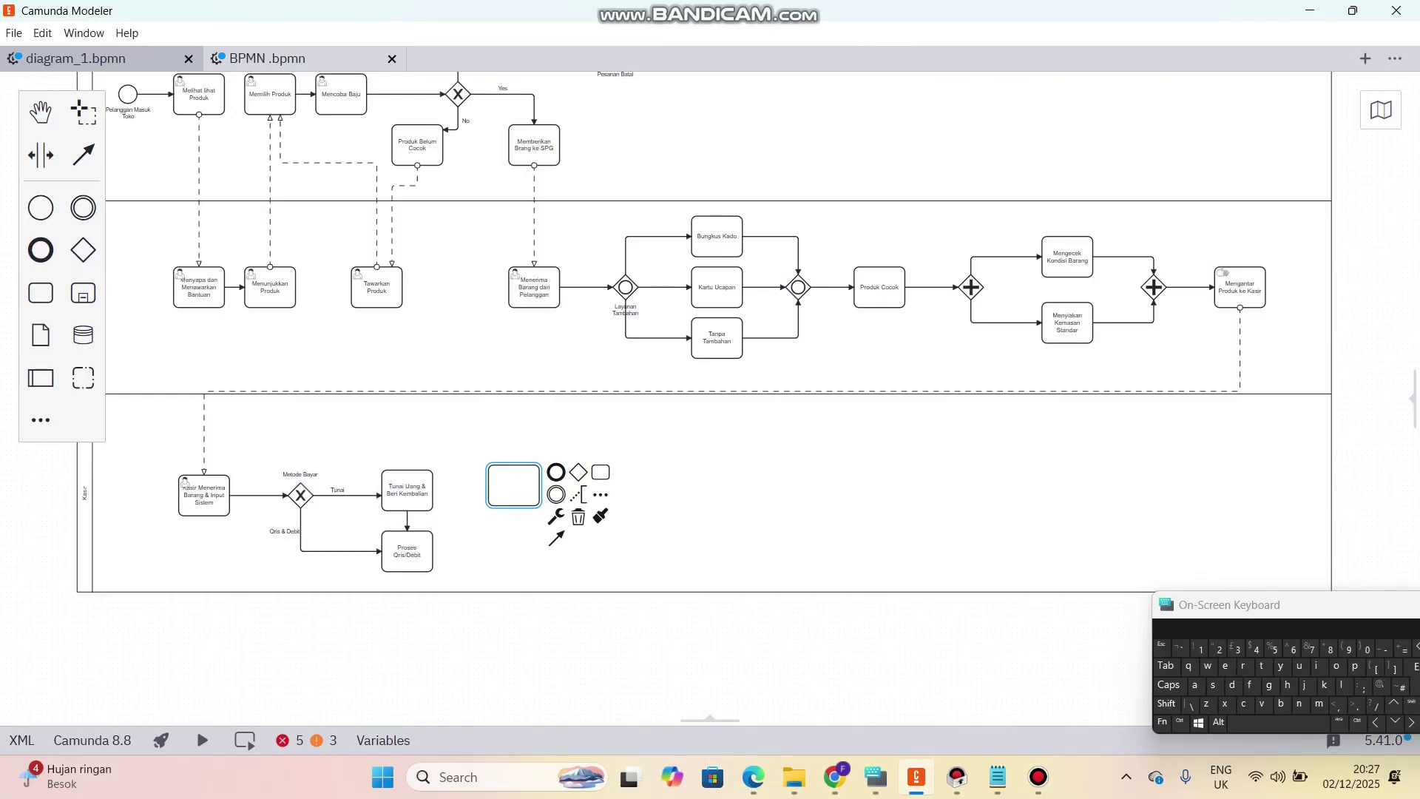
{"action": "type", "text": "Cetak S"}
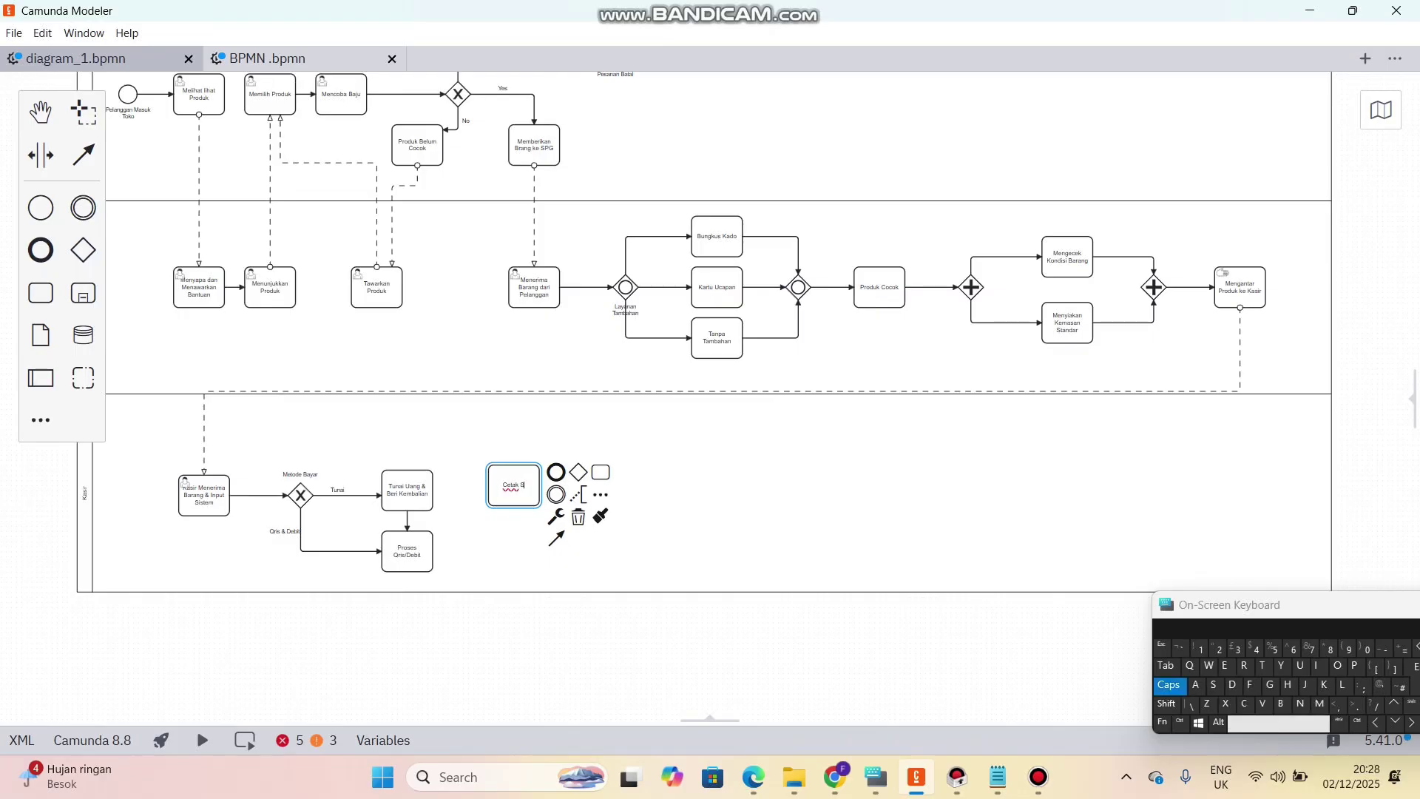
{"action": "key", "text": "Caps_Lock"}
{"action": "type", "text": "truk"}
{"action": "type", "text": "& Serahkan Barang"}
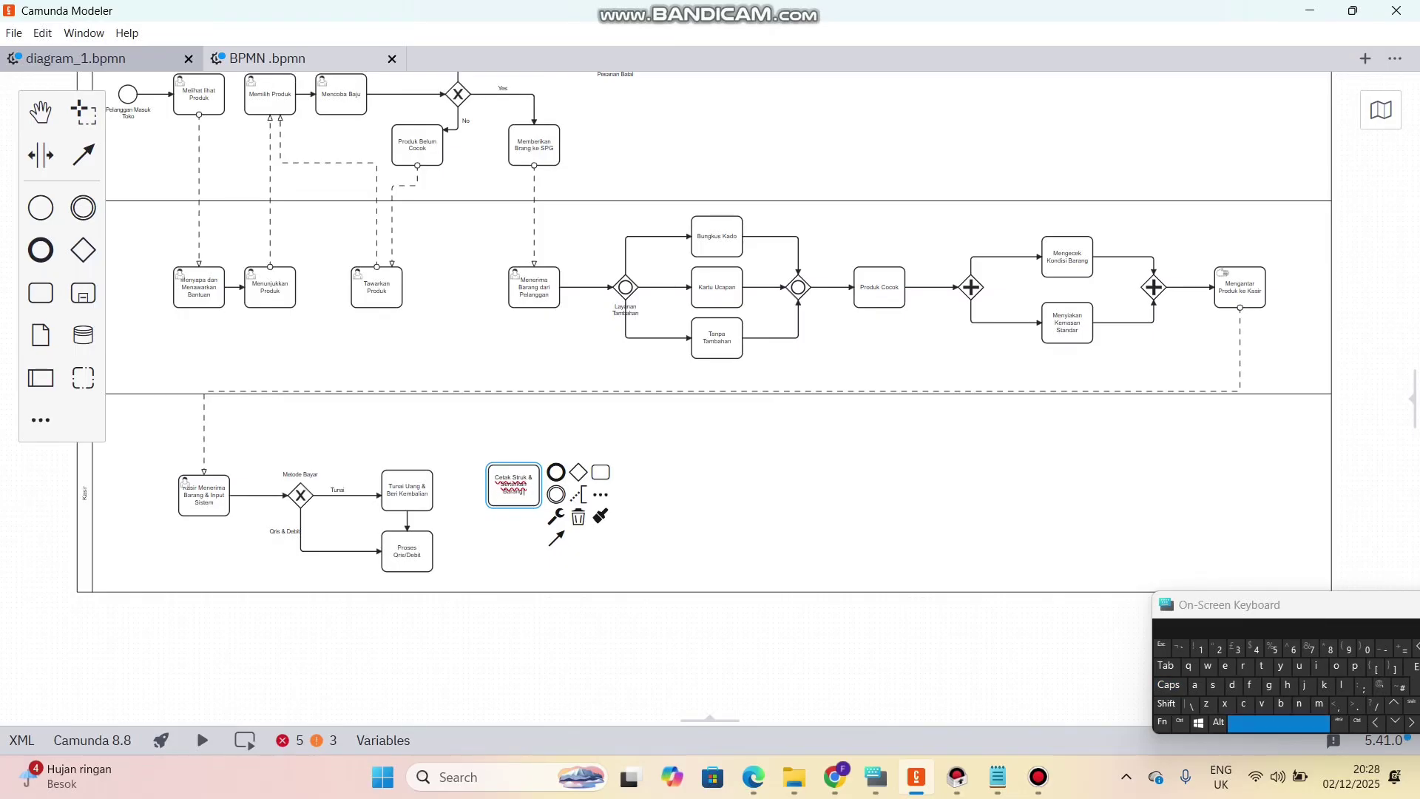
{"action": "left_click_drag", "start_coordinate": [513, 485], "coordinate": [529, 490]}
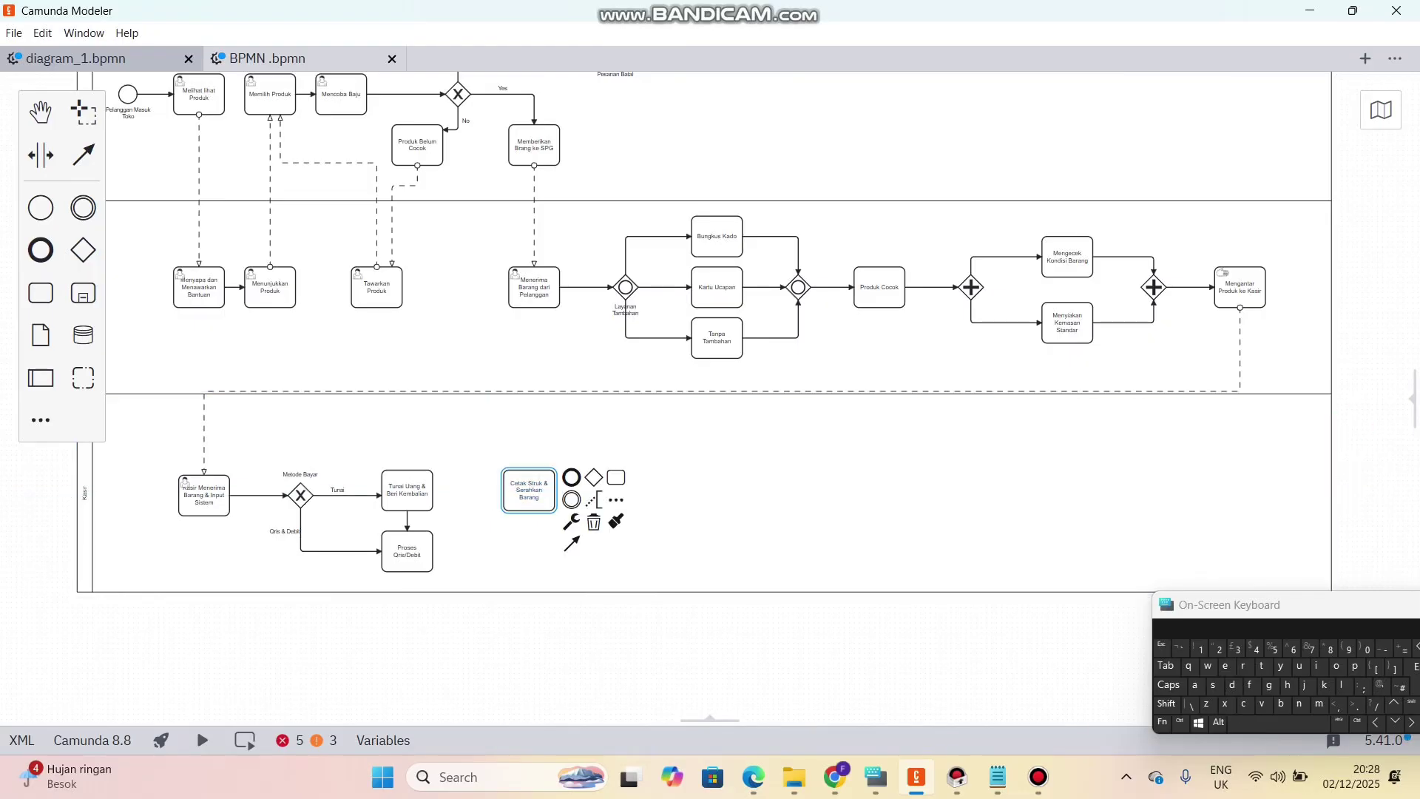
- Connect Tunai Uang & Beri Kembalian to Cetak Struk & Serahkan Barang and change the latter into a user task
{"action": "left_click", "coordinate": [406, 491]}
{"action": "left_click", "coordinate": [449, 543]}
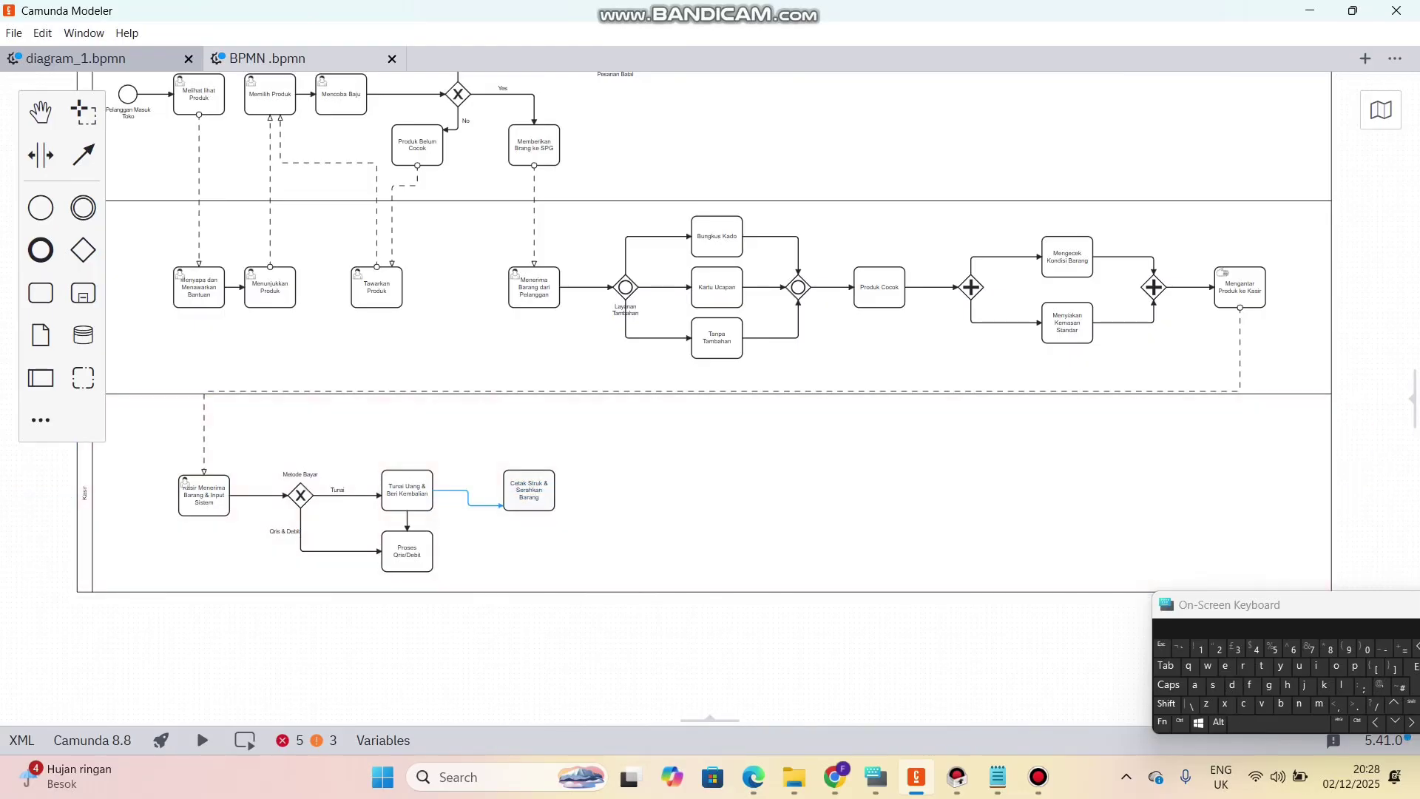
{"action": "left_click", "coordinate": [529, 490]}
{"action": "left_click", "coordinate": [571, 521]}
{"action": "key", "text": "Escape"}
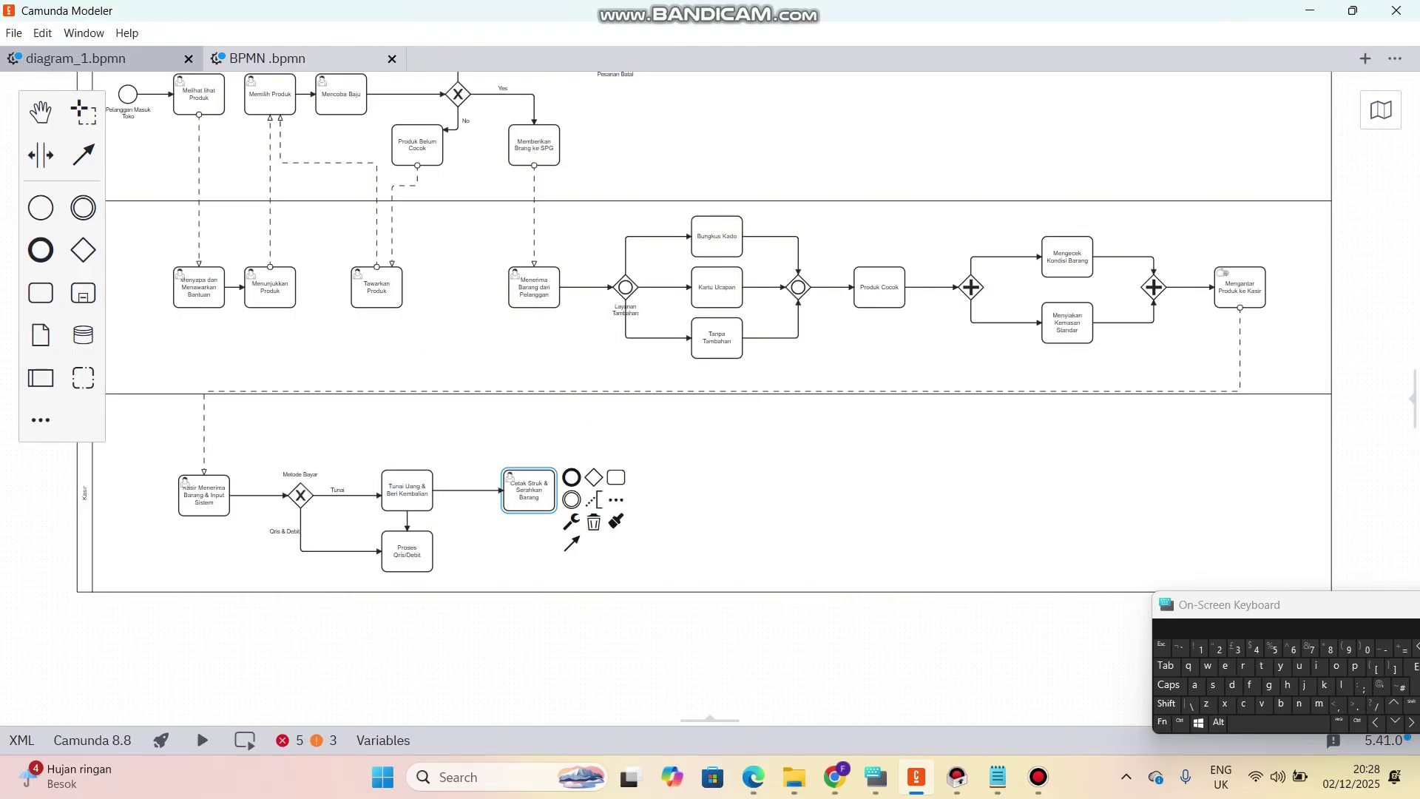
{"action": "left_click", "coordinate": [666, 517]}
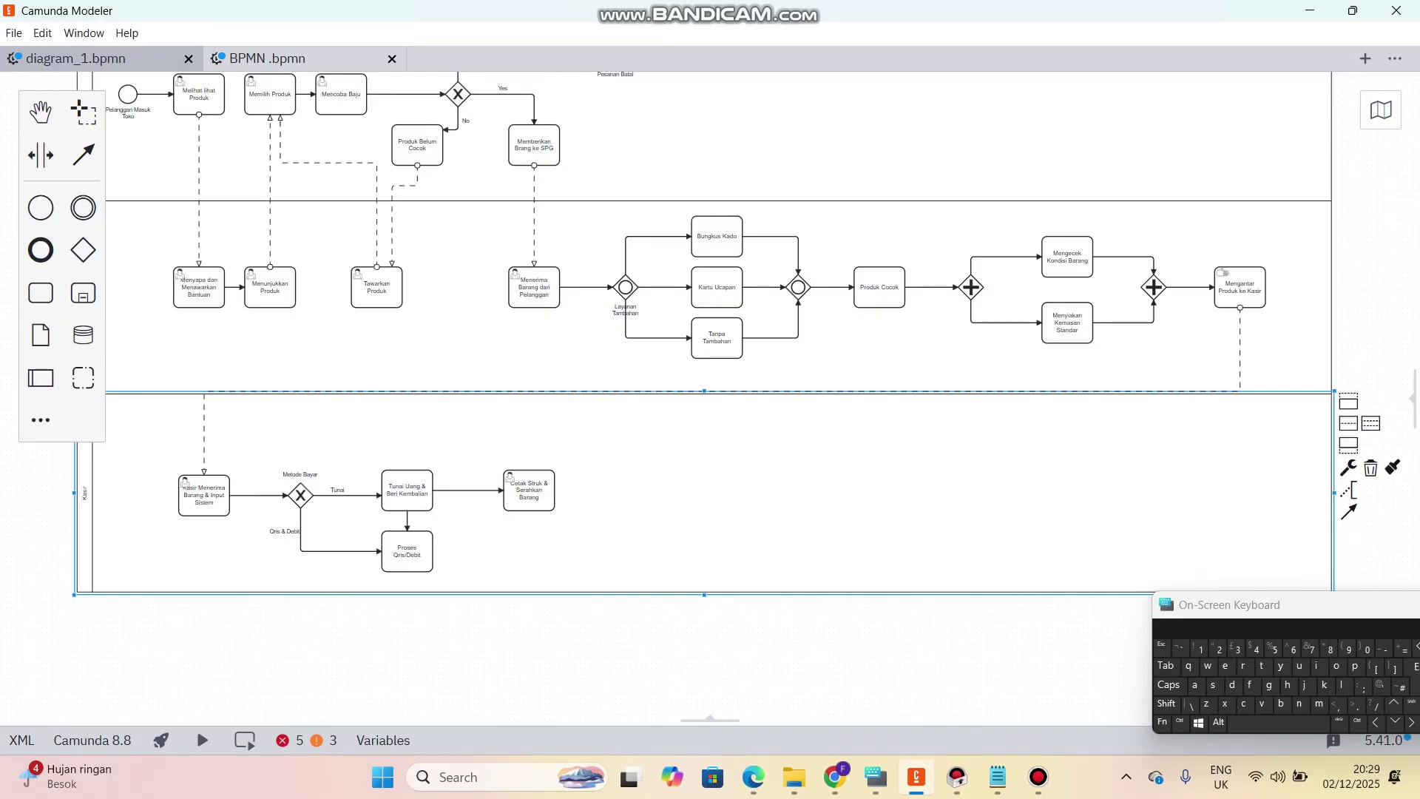
- Place an end event at the end of the Kasir lane's flow and connect Cetak Struk & Serahkan Barang to it
{"action": "left_click", "coordinate": [41, 250]}
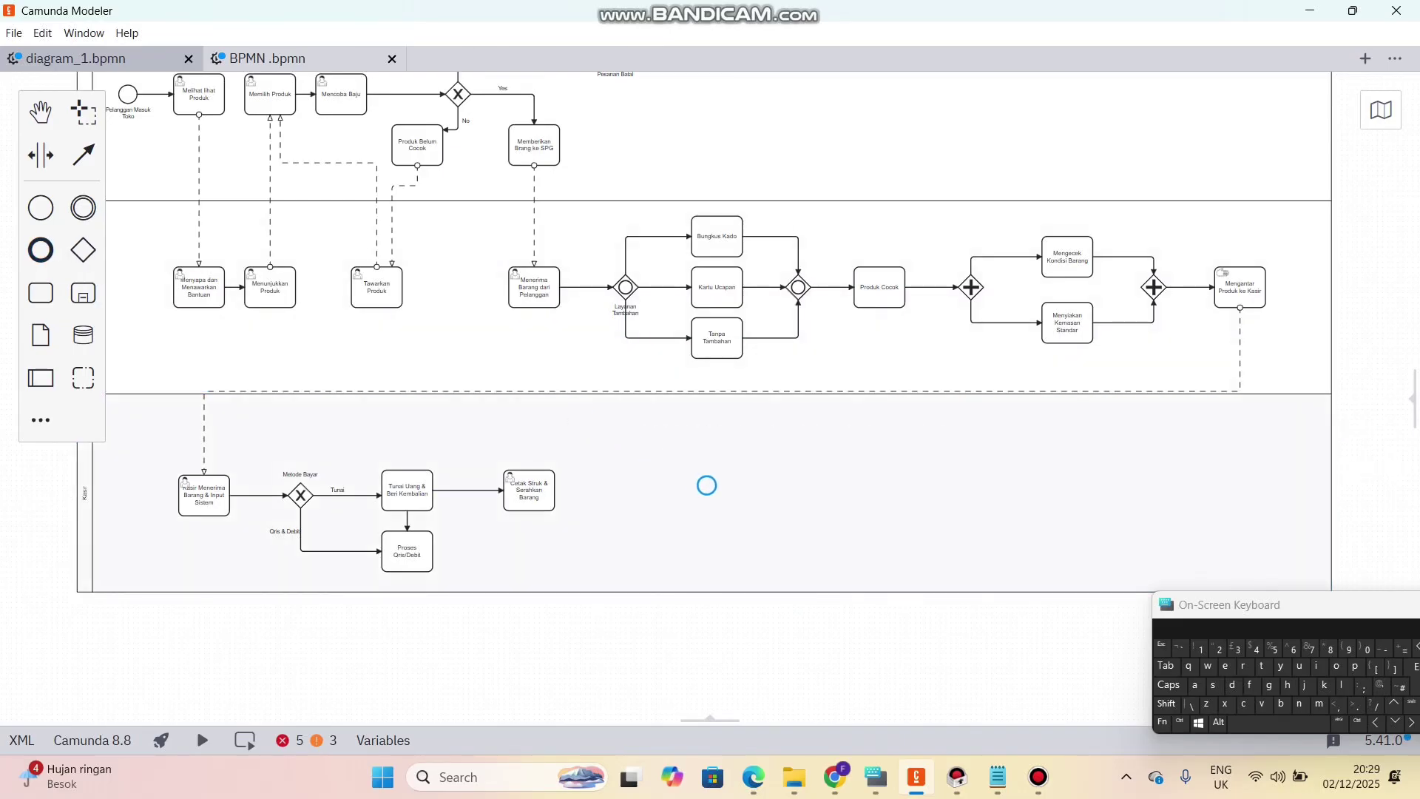
{"action": "left_click", "coordinate": [707, 485]}
{"action": "left_click", "coordinate": [528, 492]}
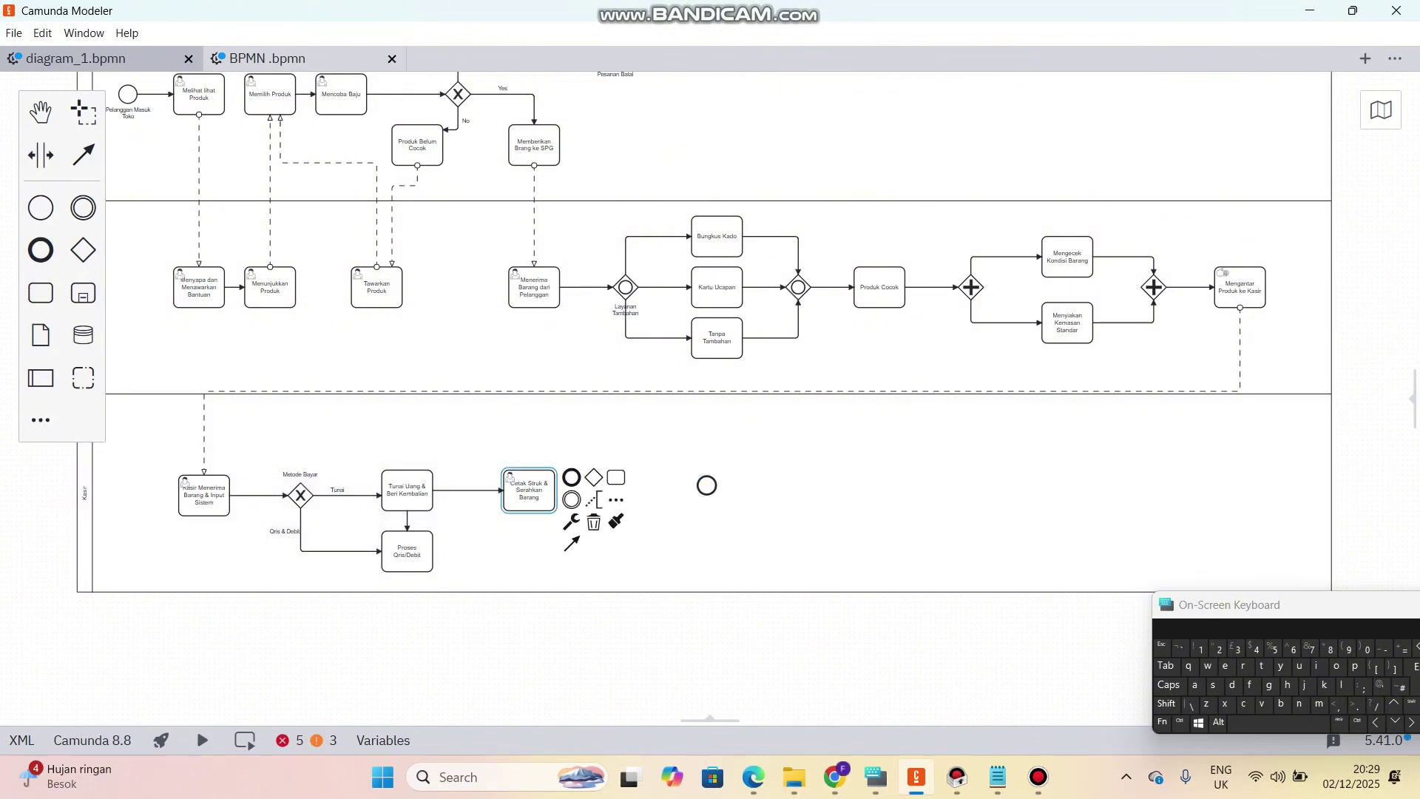
{"action": "left_click_drag", "start_coordinate": [572, 543], "coordinate": [717, 490]}
- Name the Kasir lane's end event Pesanan Selesai
{"action": "key", "text": "Caps_Lock"}
{"action": "left_click", "coordinate": [1355, 666]}
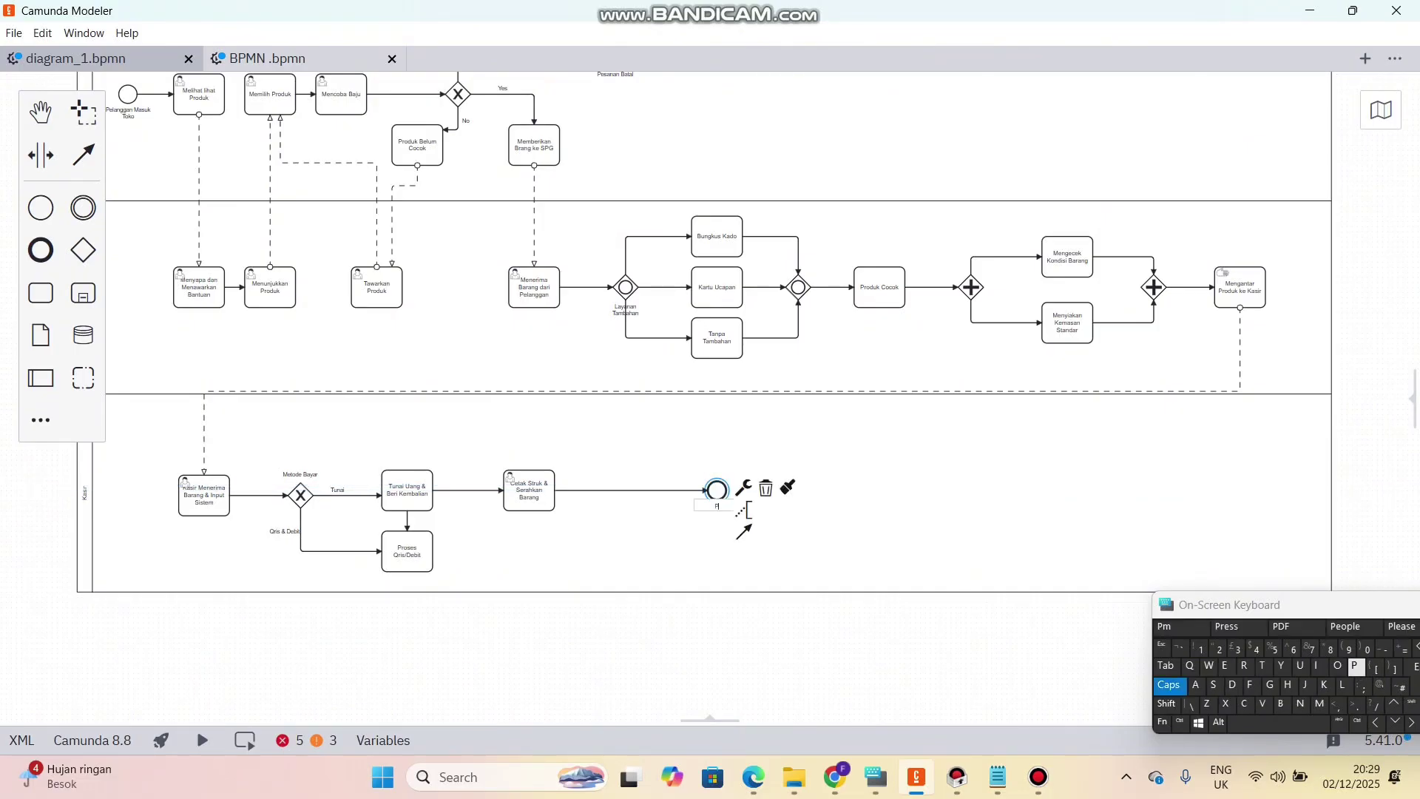
{"action": "key", "text": "Caps_Lock"}
{"action": "type", "text": "esanan"}
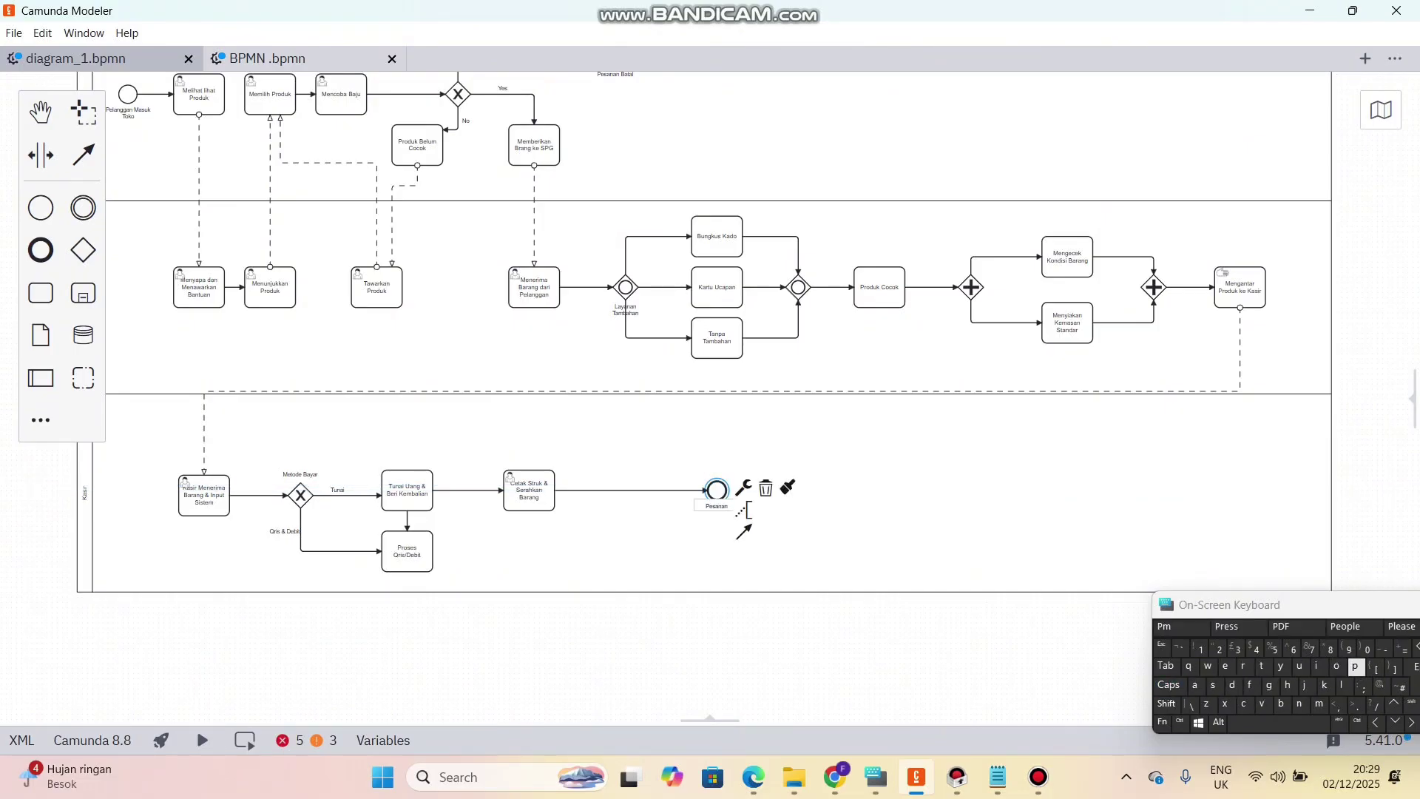
{"action": "type", "text": " Se"}
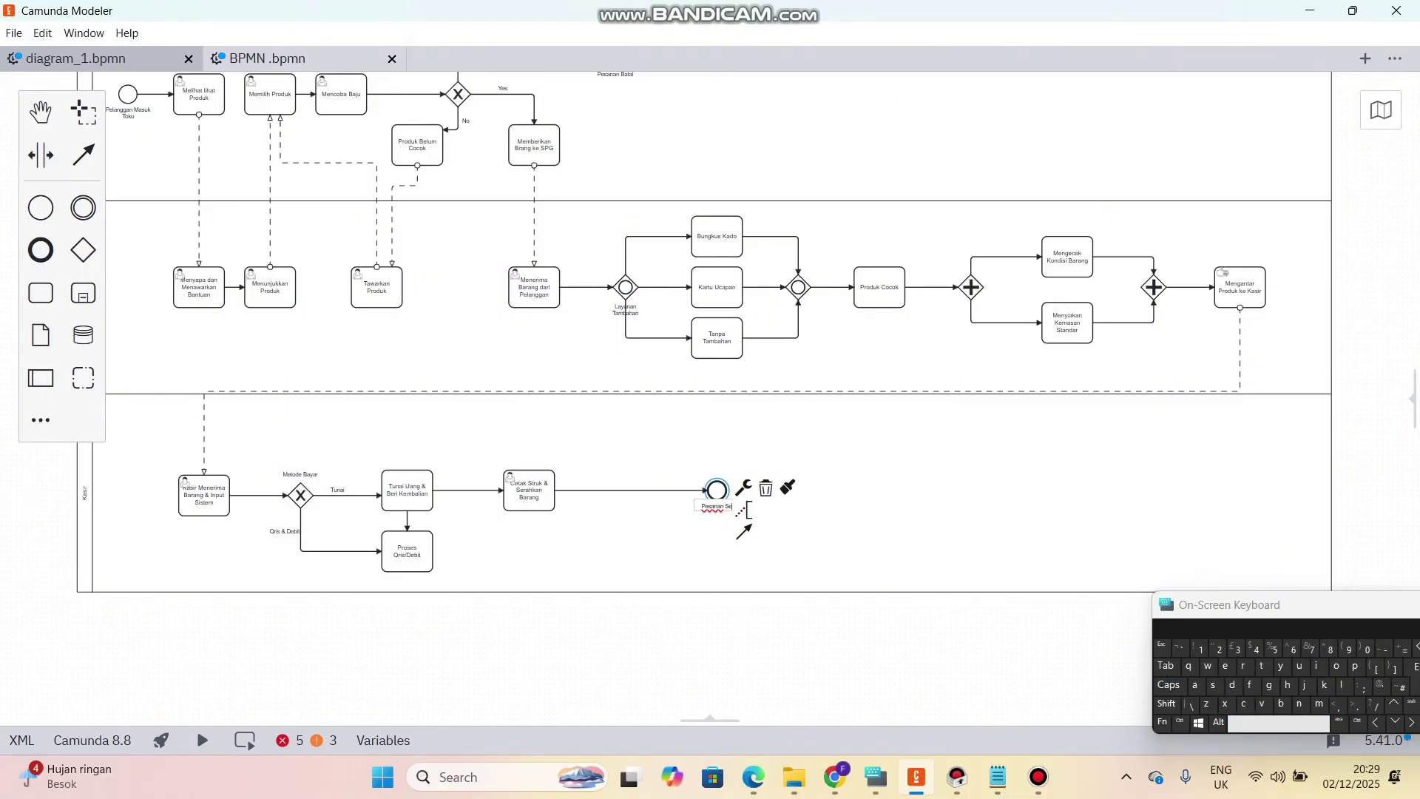
{"action": "type", "text": "le"}
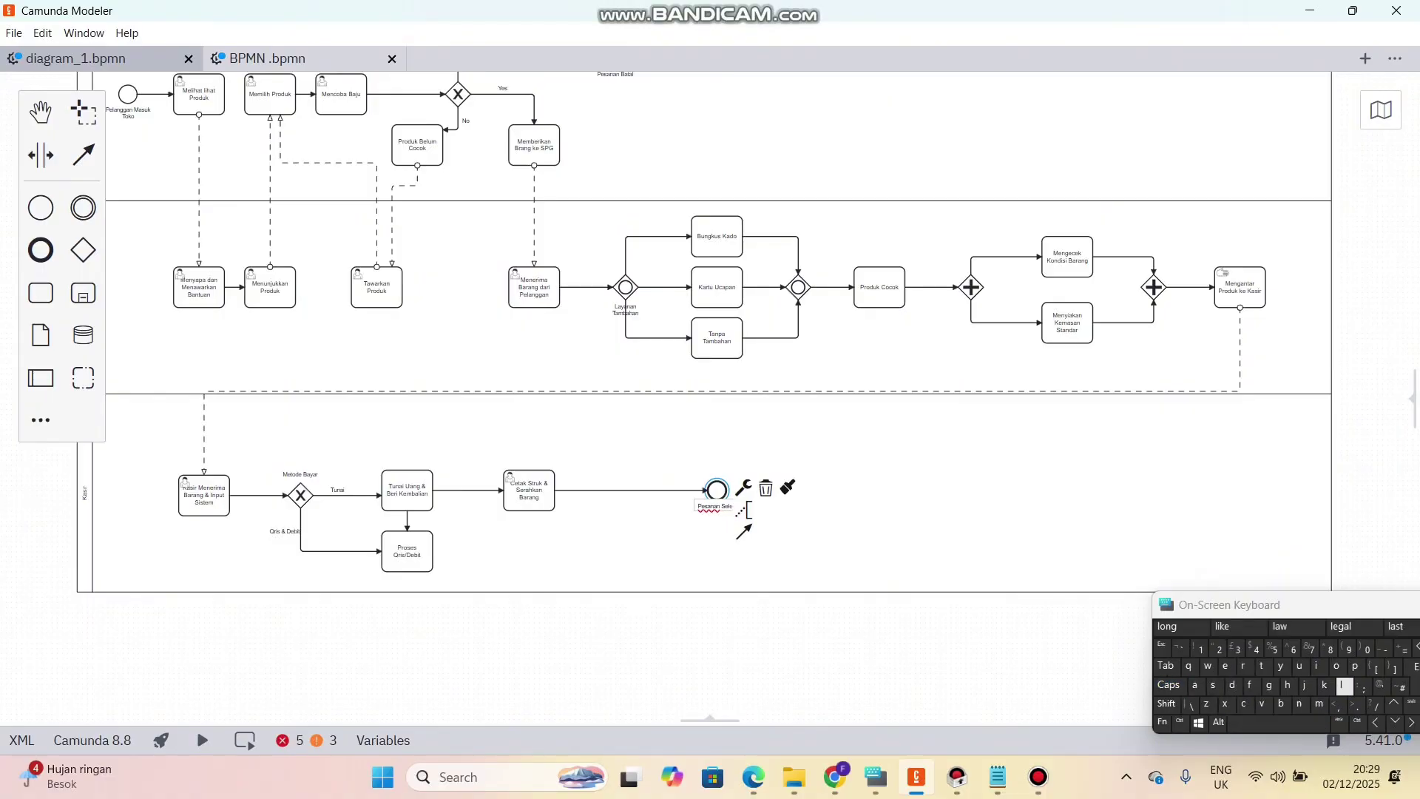
{"action": "type", "text": "sai"}
{"action": "left_click", "coordinate": [961, 547]}
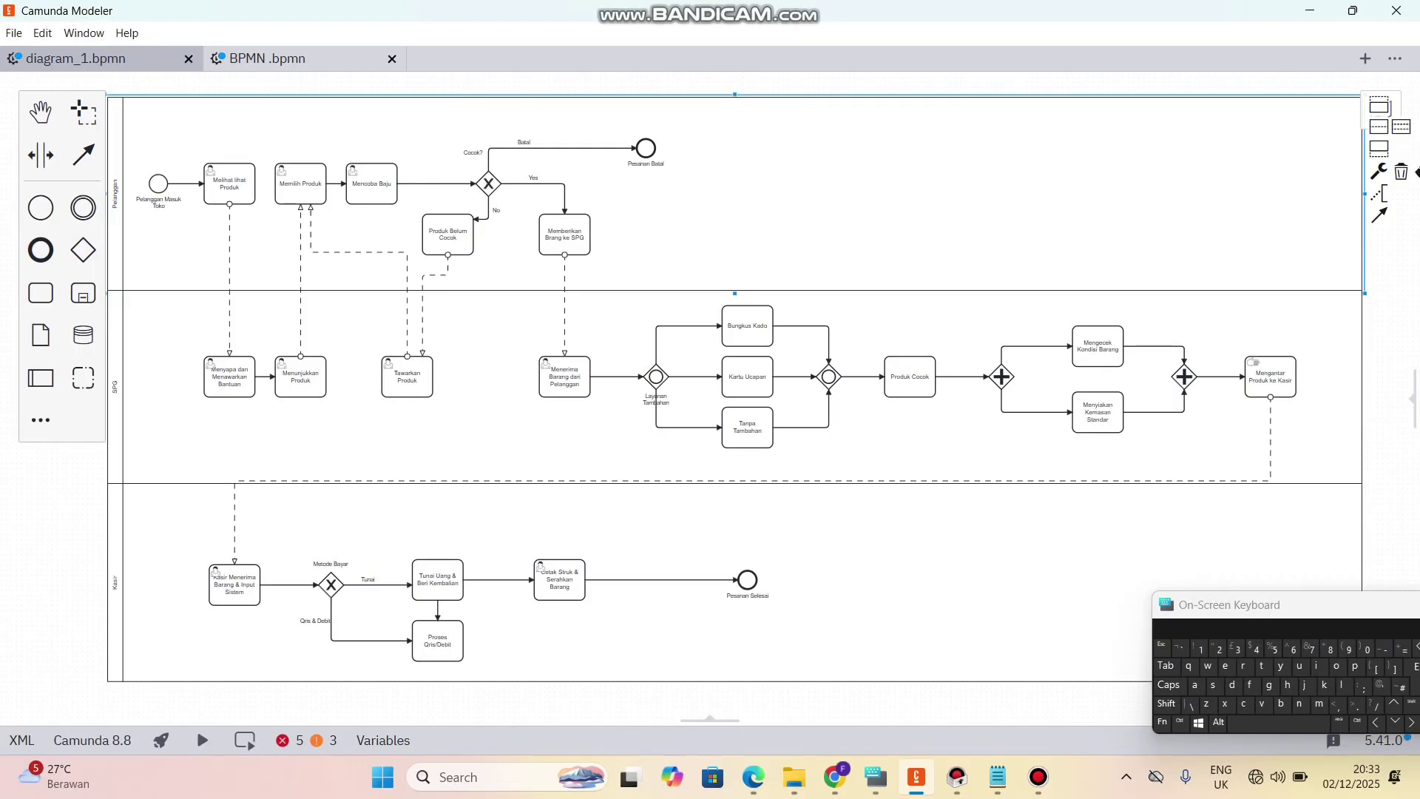
- Change the Memberikan Brang ke SPG task in the Pelanggan lane into a user task
{"action": "scroll", "coordinate": [647, 156], "scroll_direction": "up", "scroll_amount": 5}
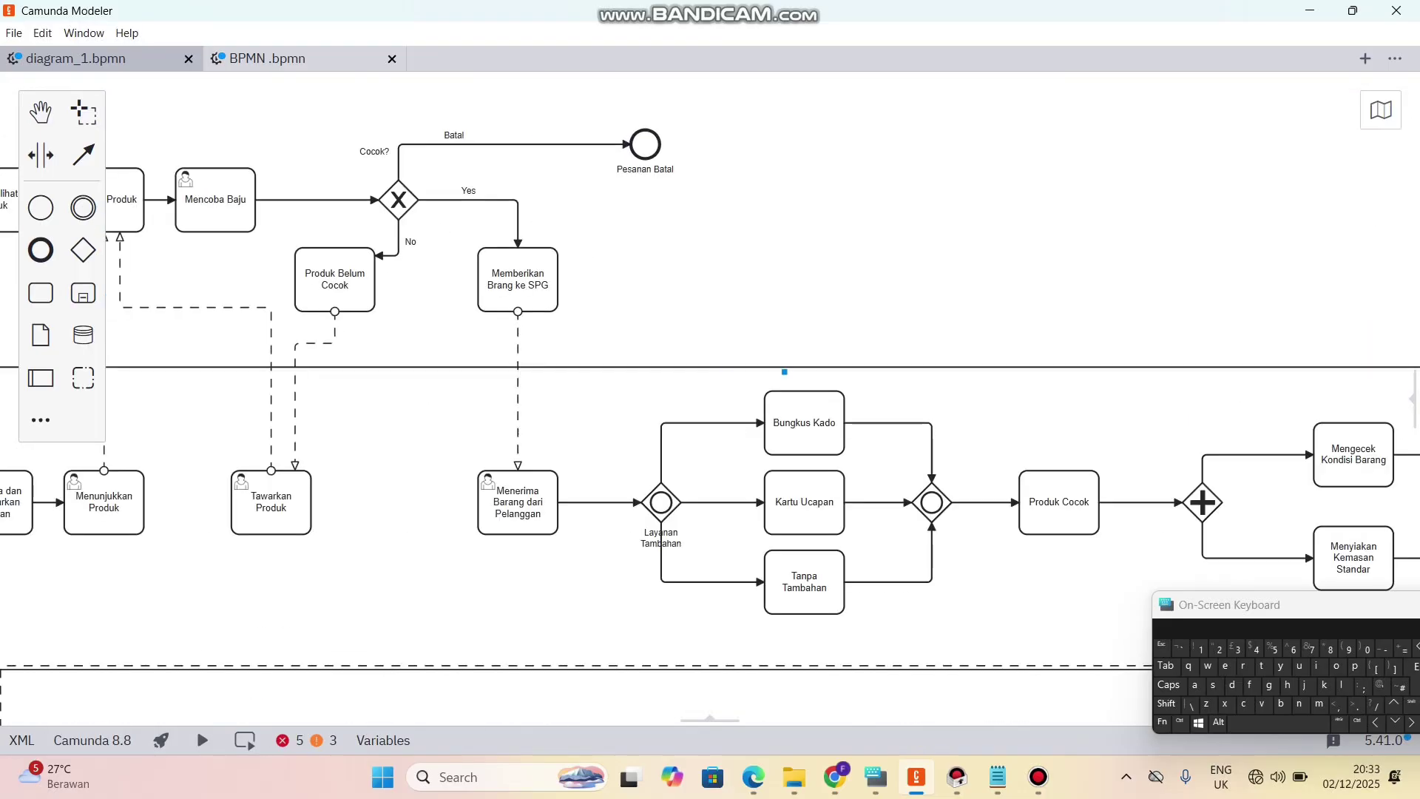
{"action": "scroll", "coordinate": [491, 277], "scroll_direction": "down", "scroll_amount": 2}
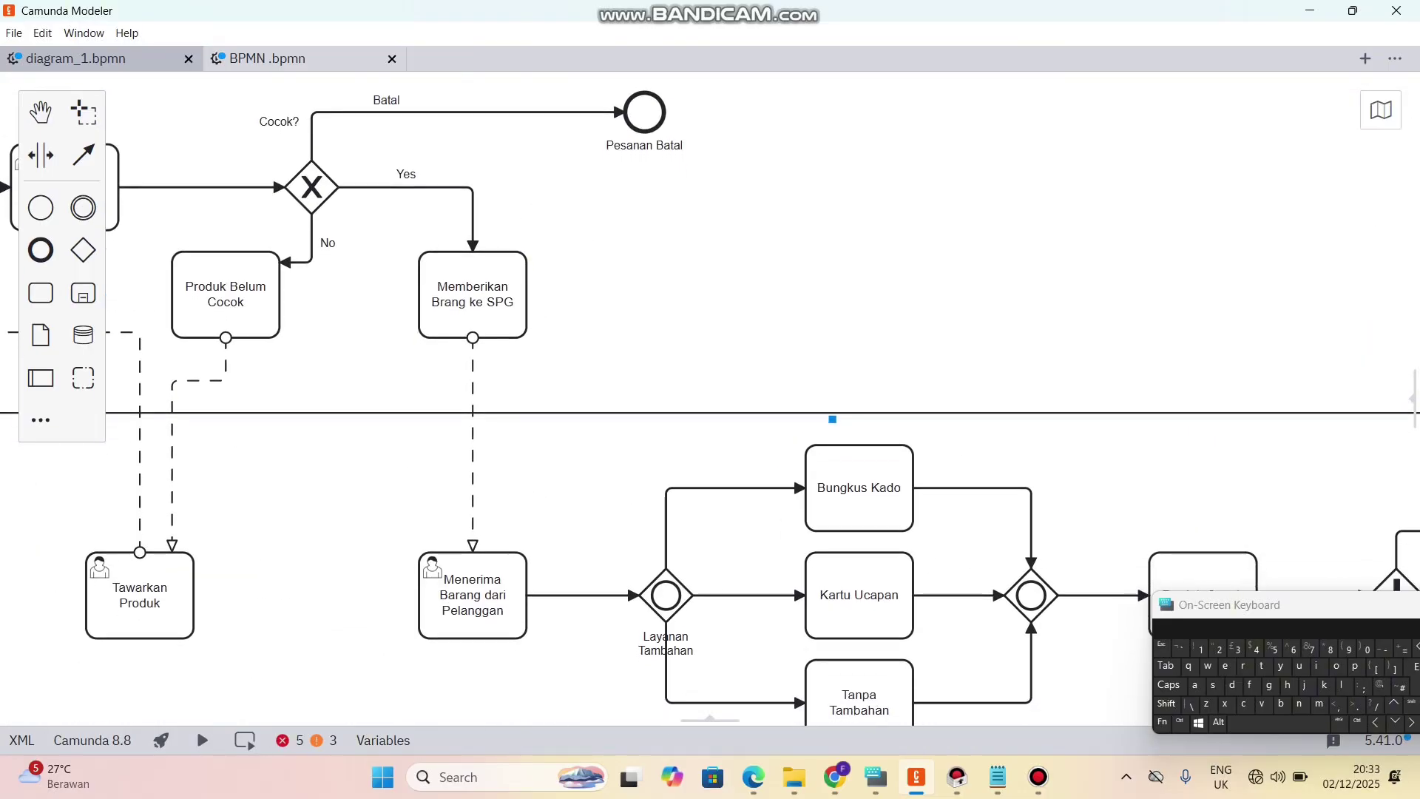
{"action": "scroll", "coordinate": [490, 277], "scroll_direction": "down", "scroll_amount": 5}
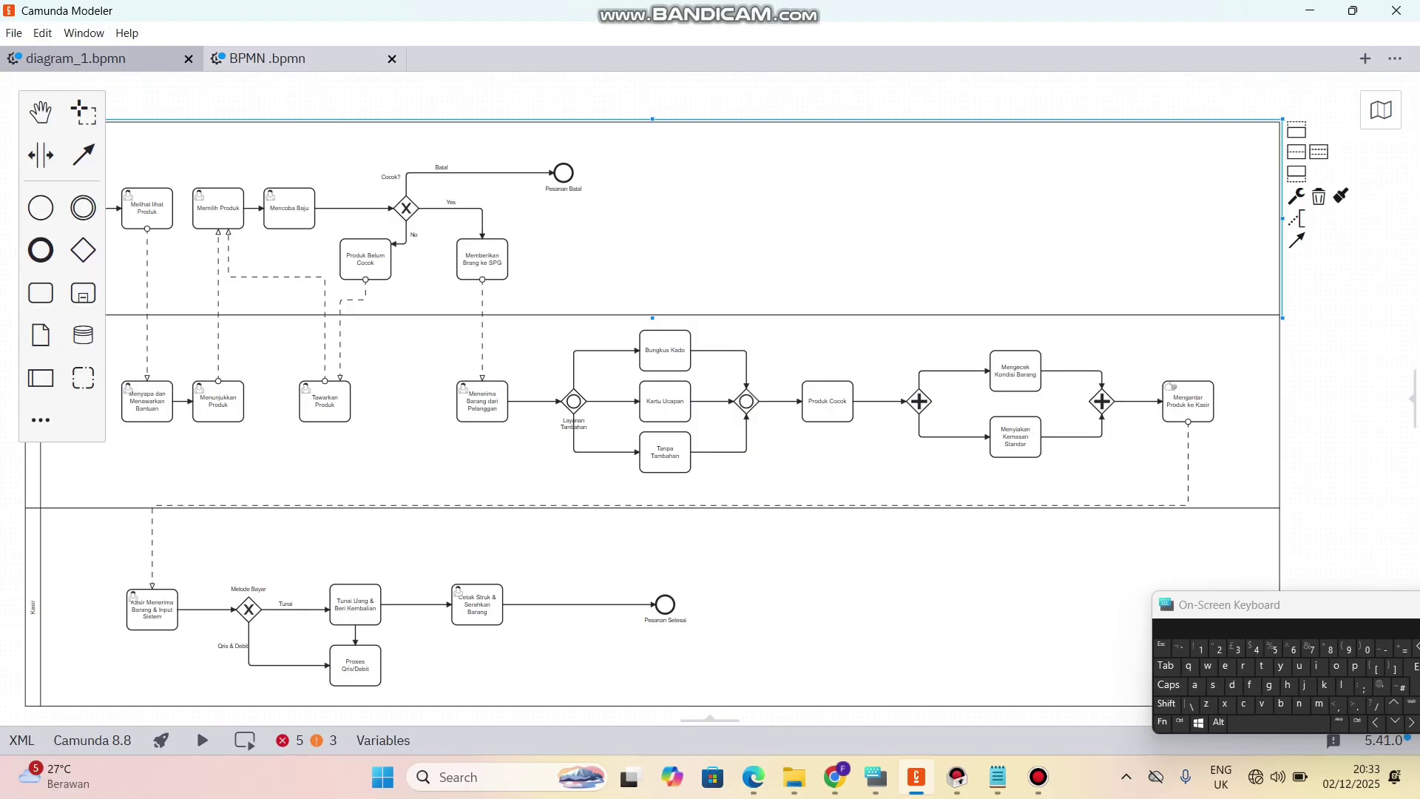
{"action": "scroll", "coordinate": [490, 276], "scroll_direction": "up", "scroll_amount": 3}
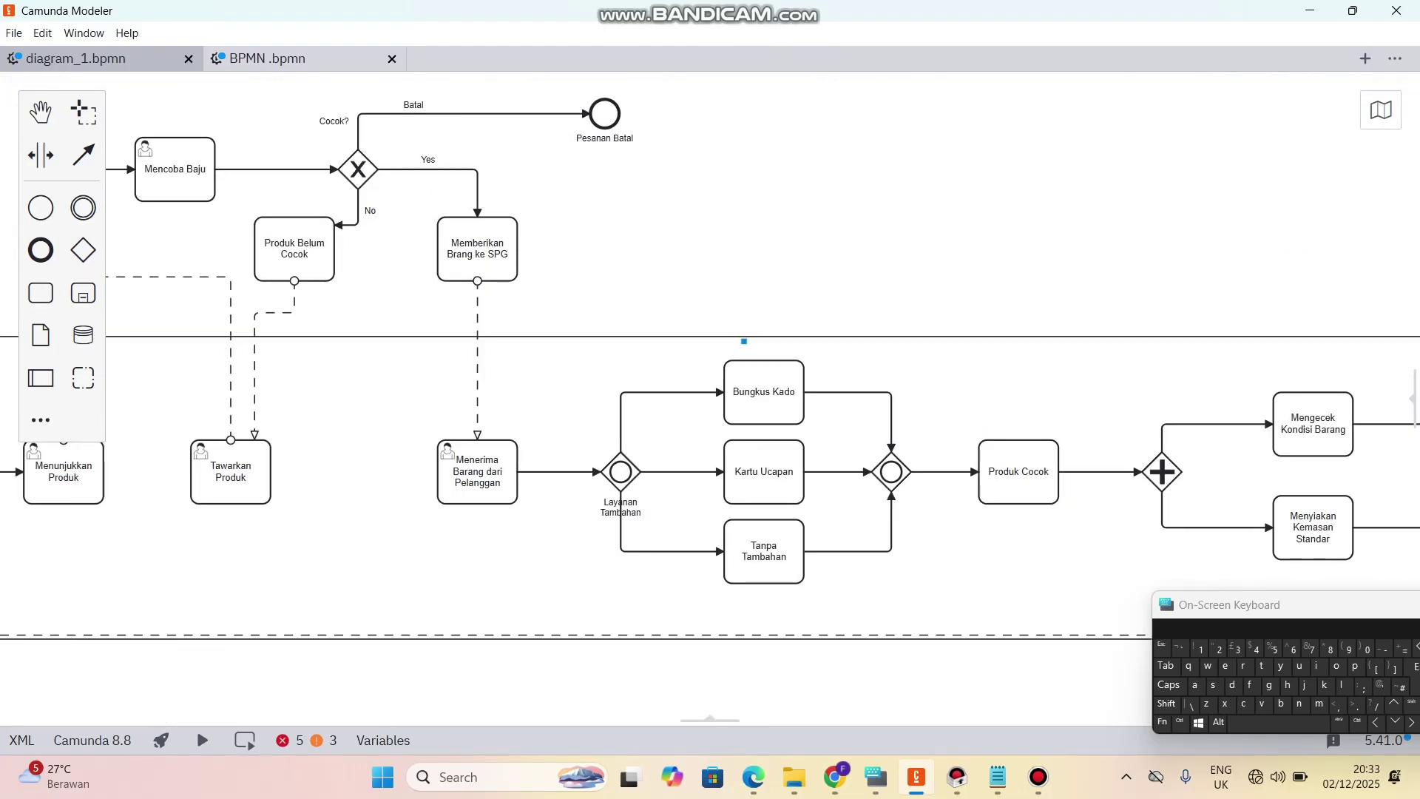
{"action": "left_click", "coordinate": [477, 248]}
{"action": "left_click", "coordinate": [542, 272]}
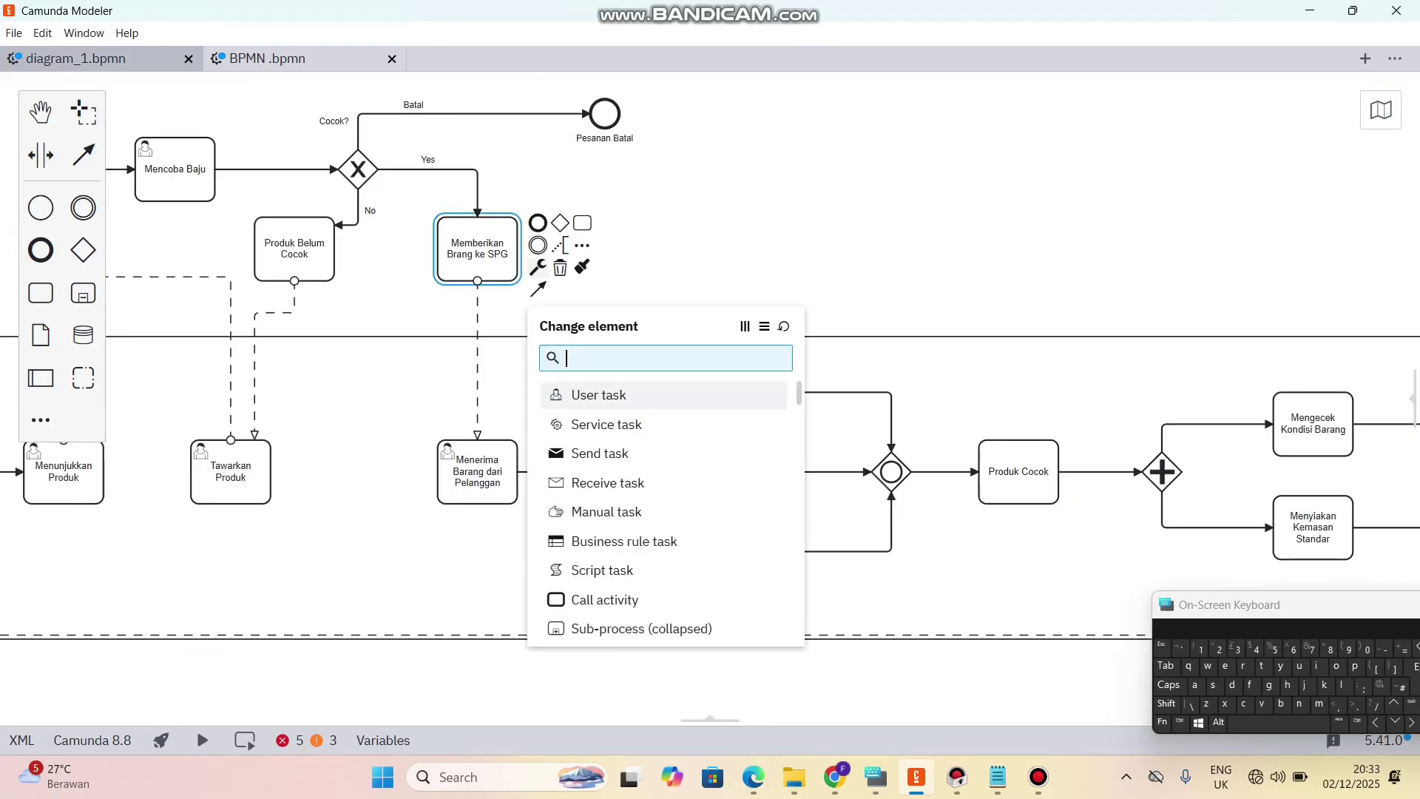
{"action": "left_click", "coordinate": [584, 397]}
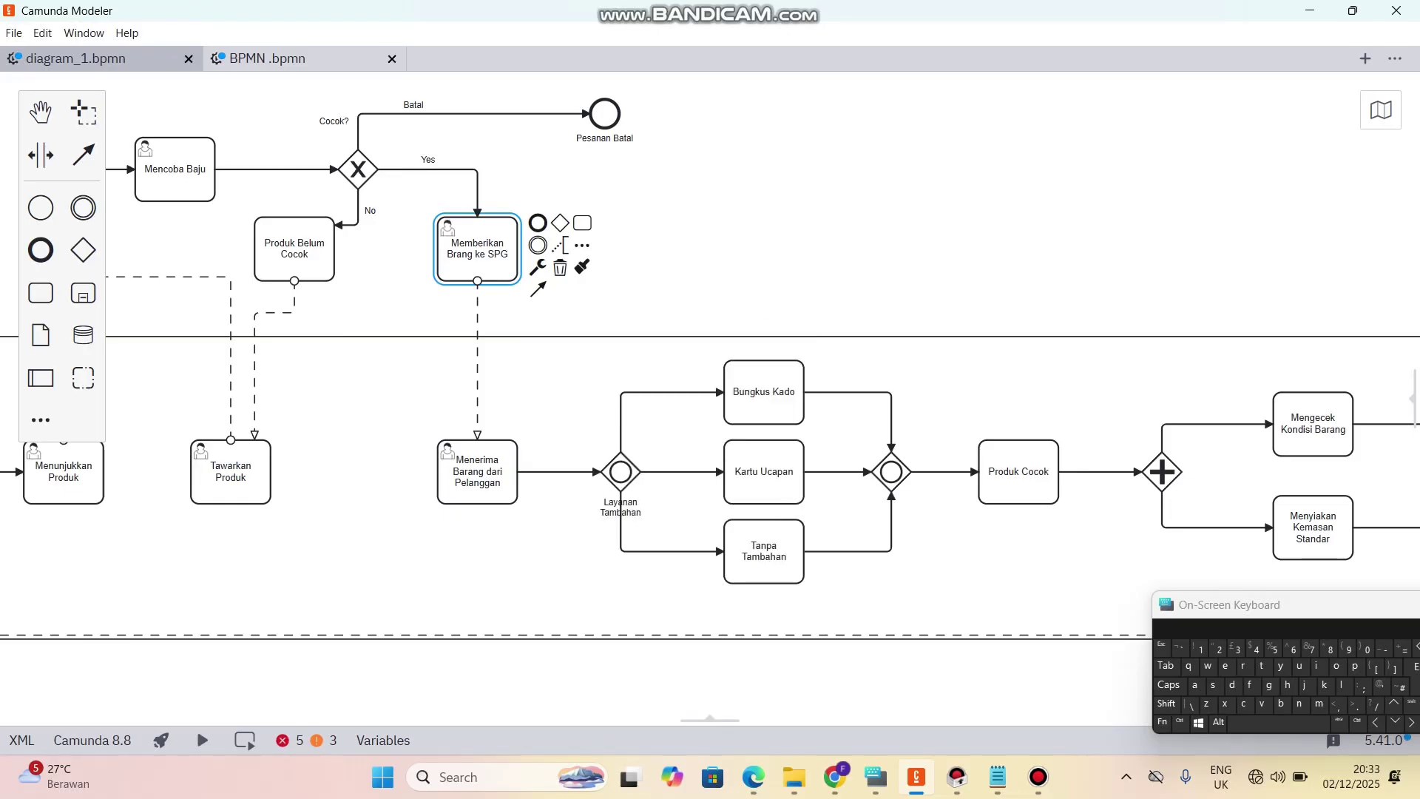
- Correct the spelling of the Pelanggan lane's handover task name to Memberikan Barang ke SPG
{"action": "key", "text": "e"}
{"action": "left_click", "coordinate": [454, 255]}
{"action": "type", "text": "a"}
{"action": "key", "text": "Return"}
{"action": "left_click", "coordinate": [669, 250]}
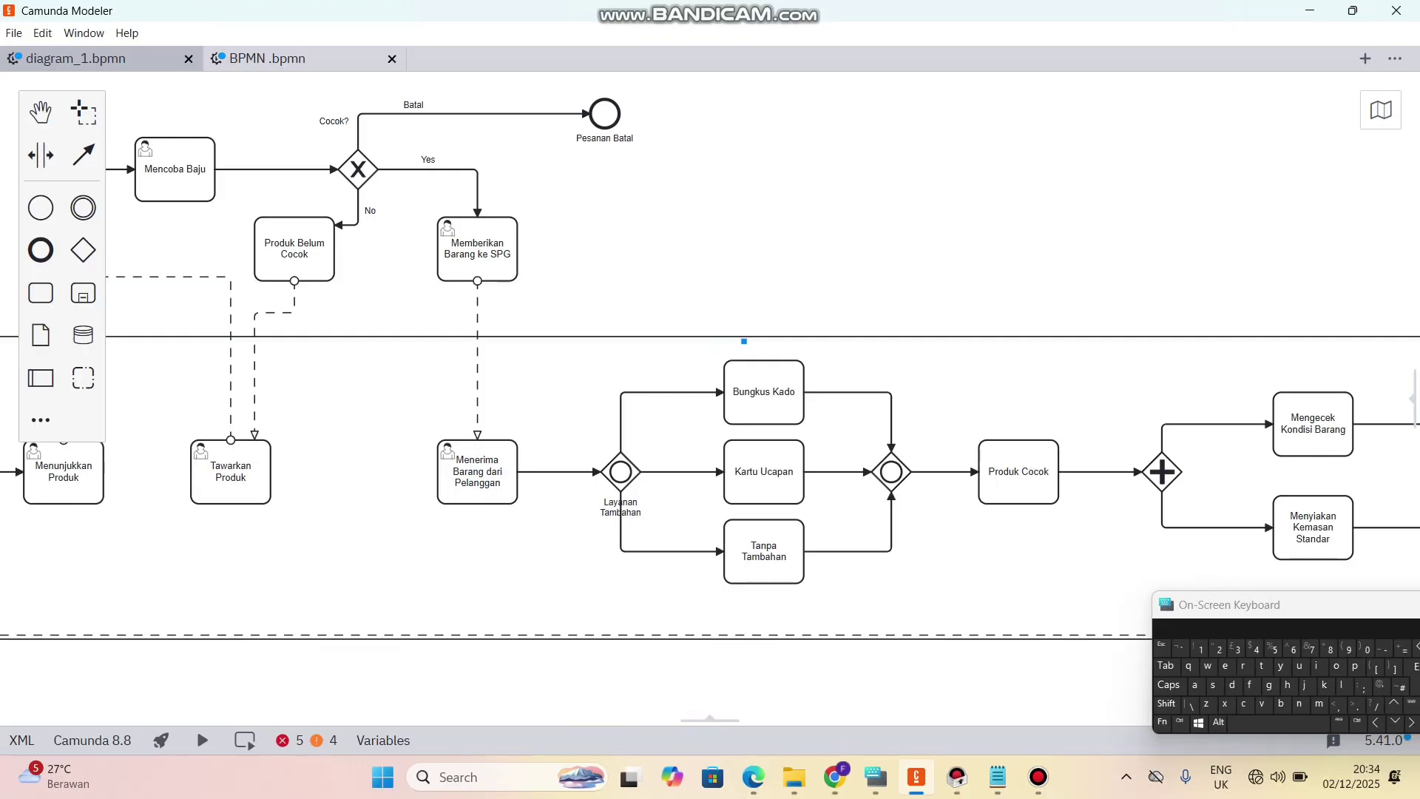
- Move the Layanan Tambahan label above its gateway in the SPG lane, clear of the downward branch line
{"action": "left_click_drag", "start_coordinate": [620, 507], "coordinate": [596, 439]}
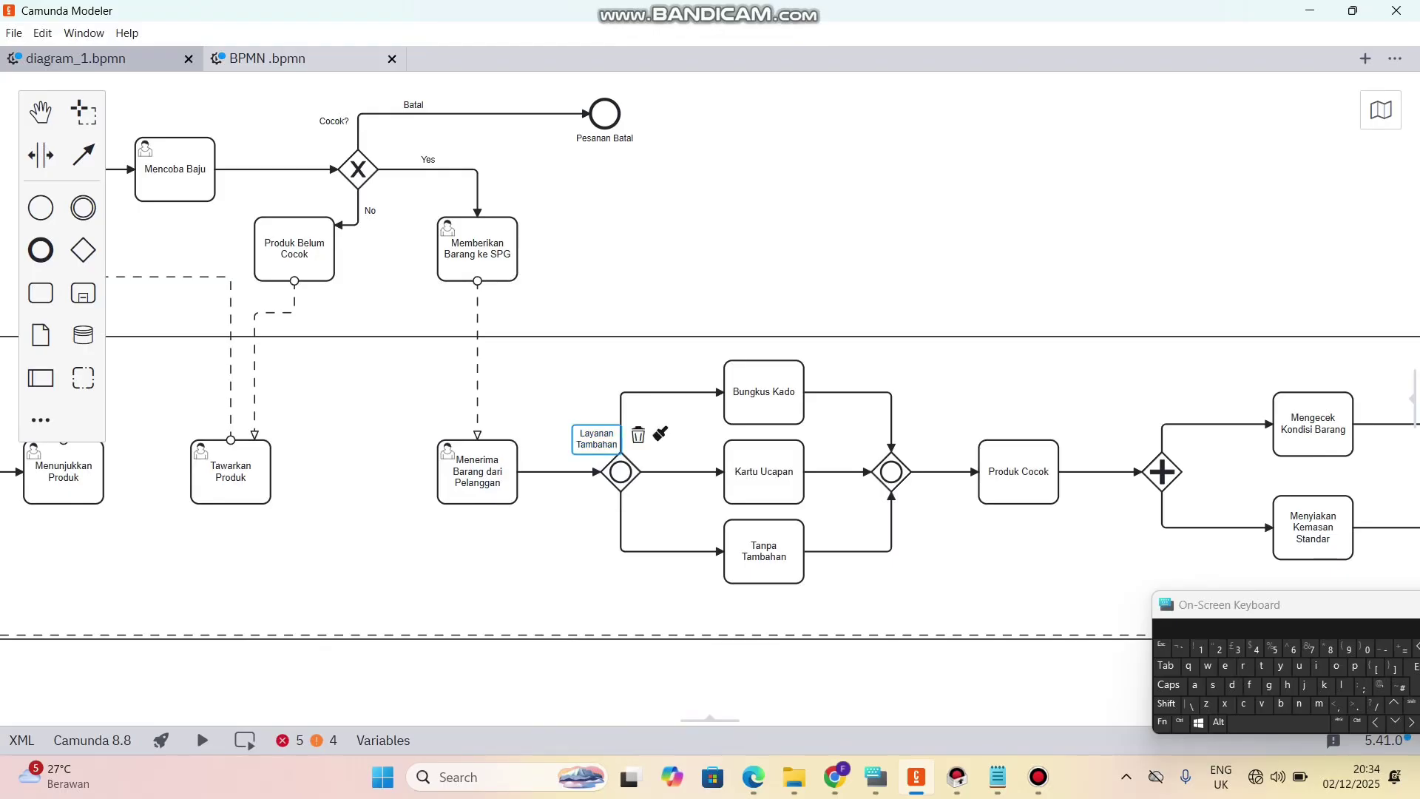
{"action": "left_click", "coordinate": [556, 393]}
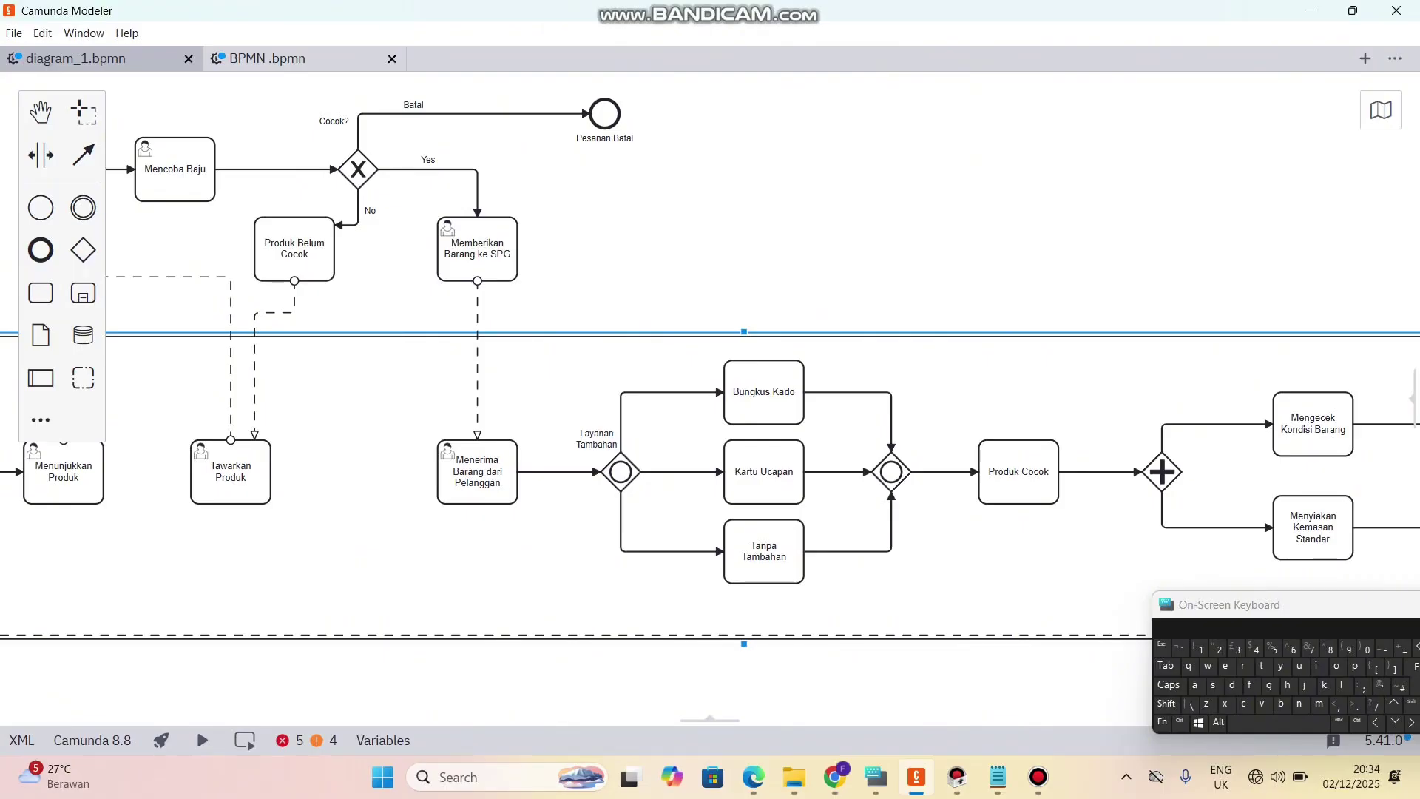
- Change the Bungkus Kado and Kartu Ucapan tasks in the SPG lane into user tasks
{"action": "left_click", "coordinate": [764, 392]}
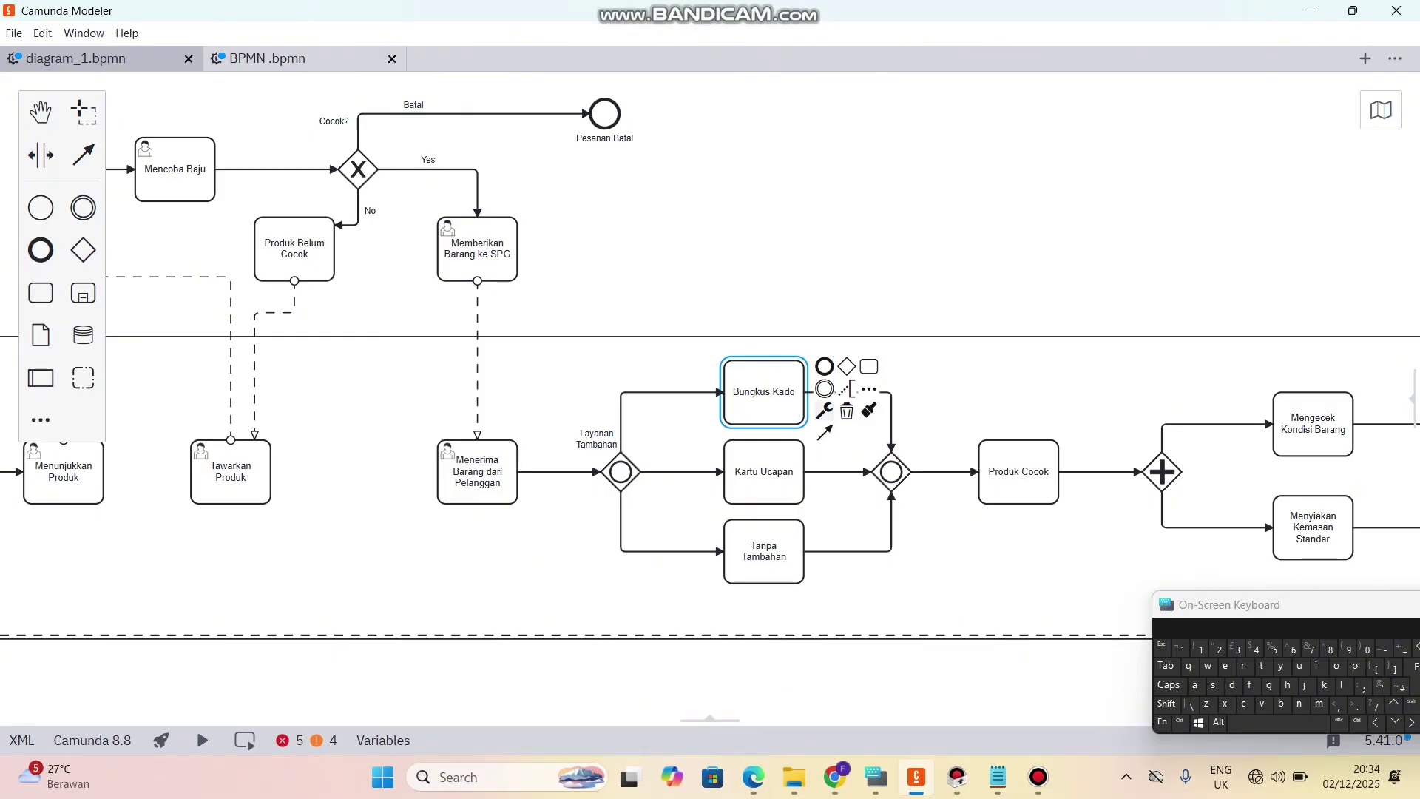
{"action": "left_click", "coordinate": [824, 411]}
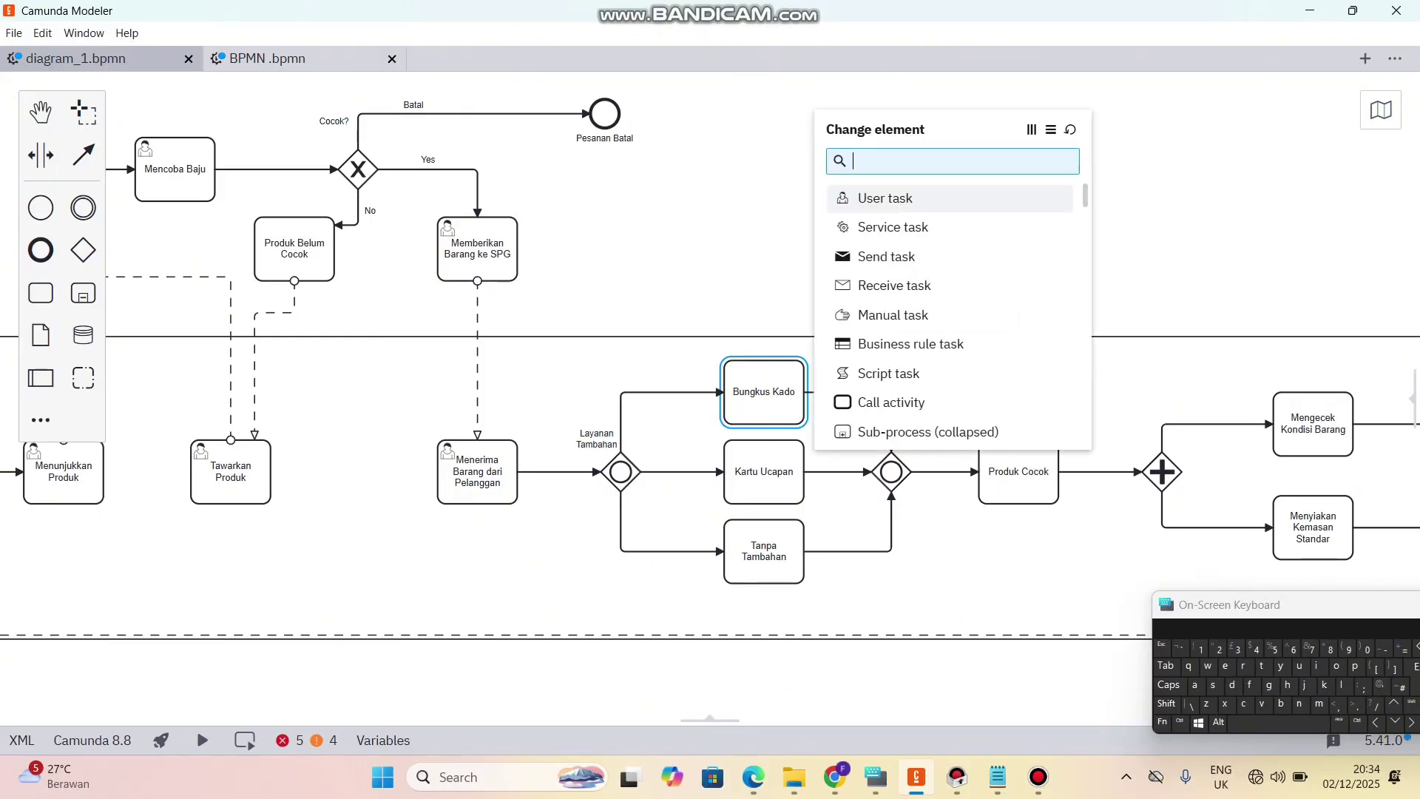
{"action": "key", "text": "Escape"}
{"action": "left_click", "coordinate": [763, 471]}
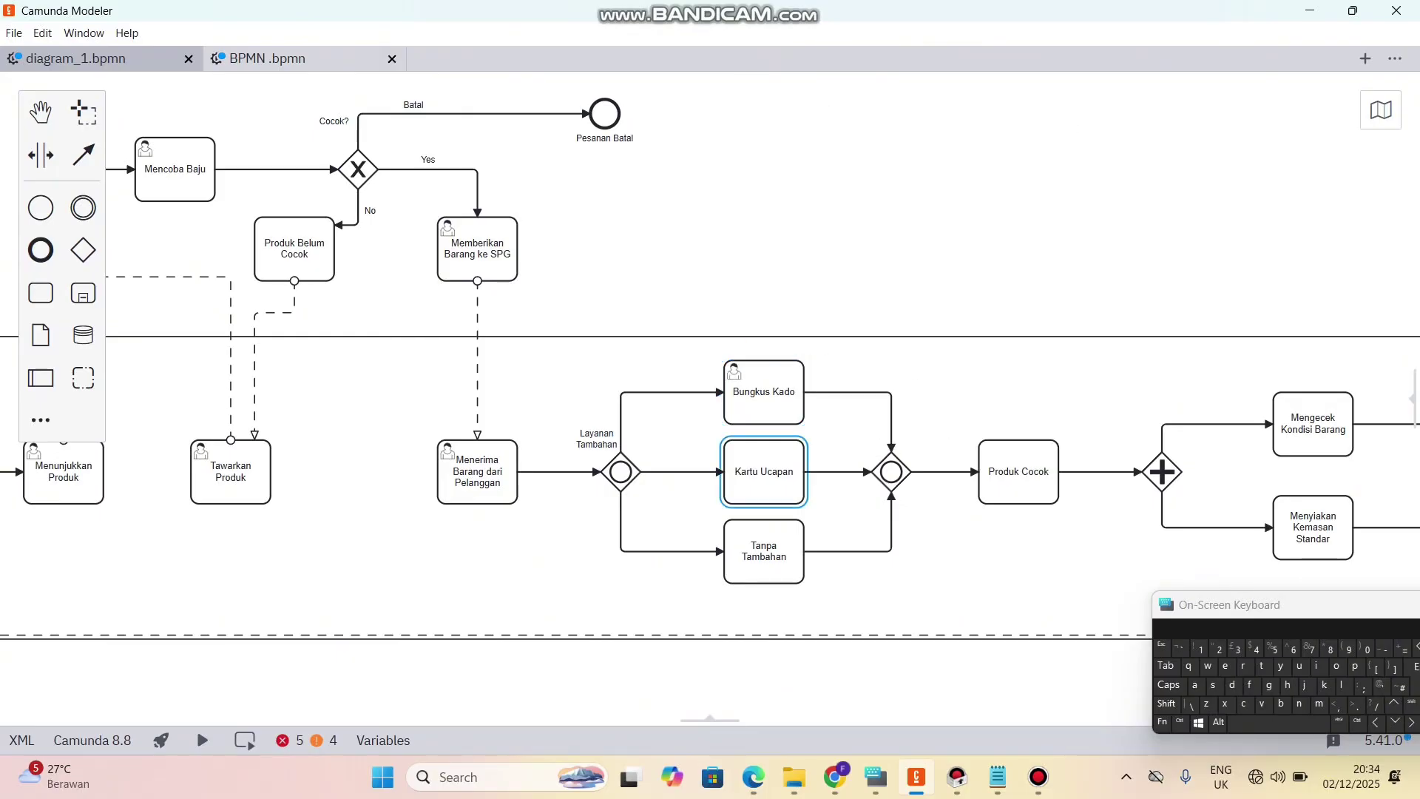
{"action": "left_click", "coordinate": [824, 489]}
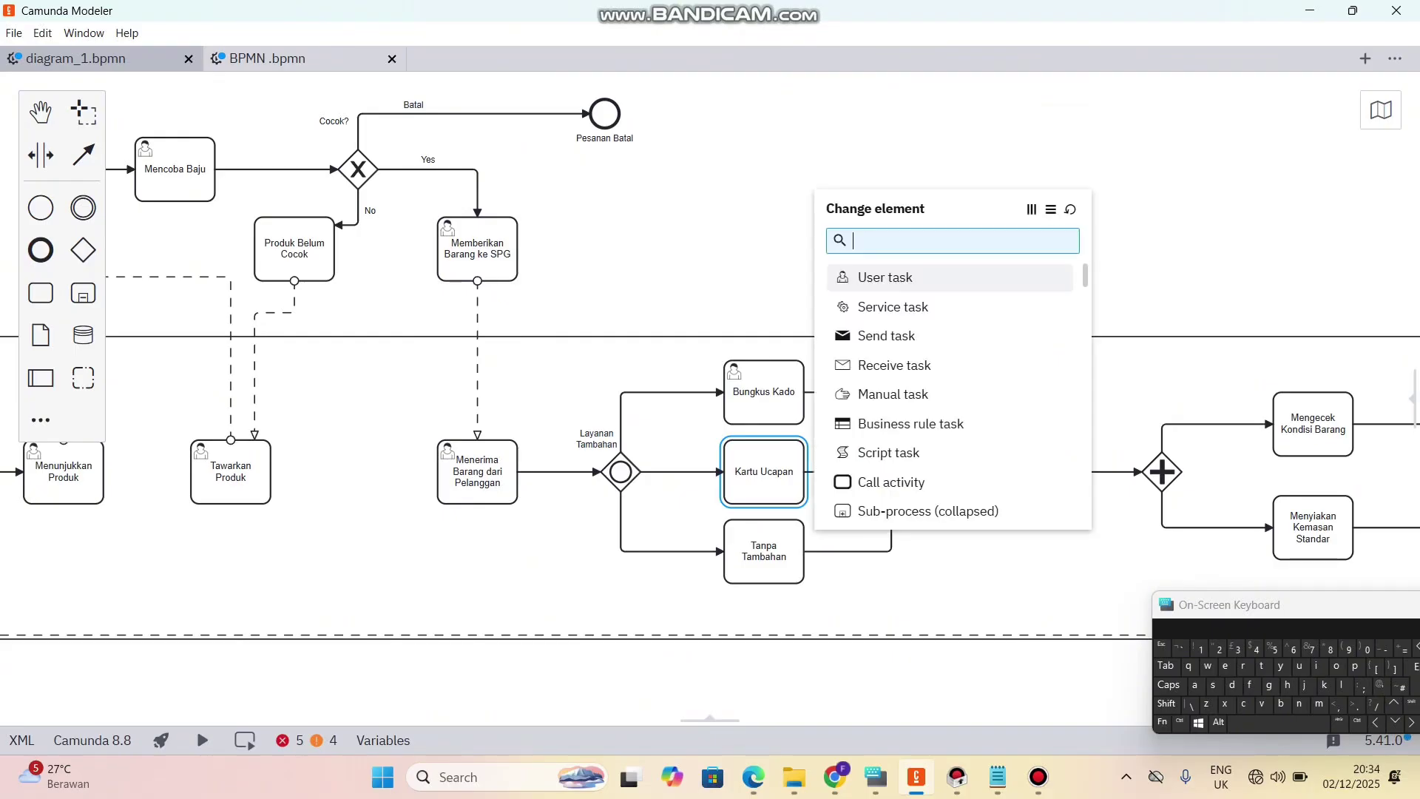
{"action": "left_click", "coordinate": [887, 275]}
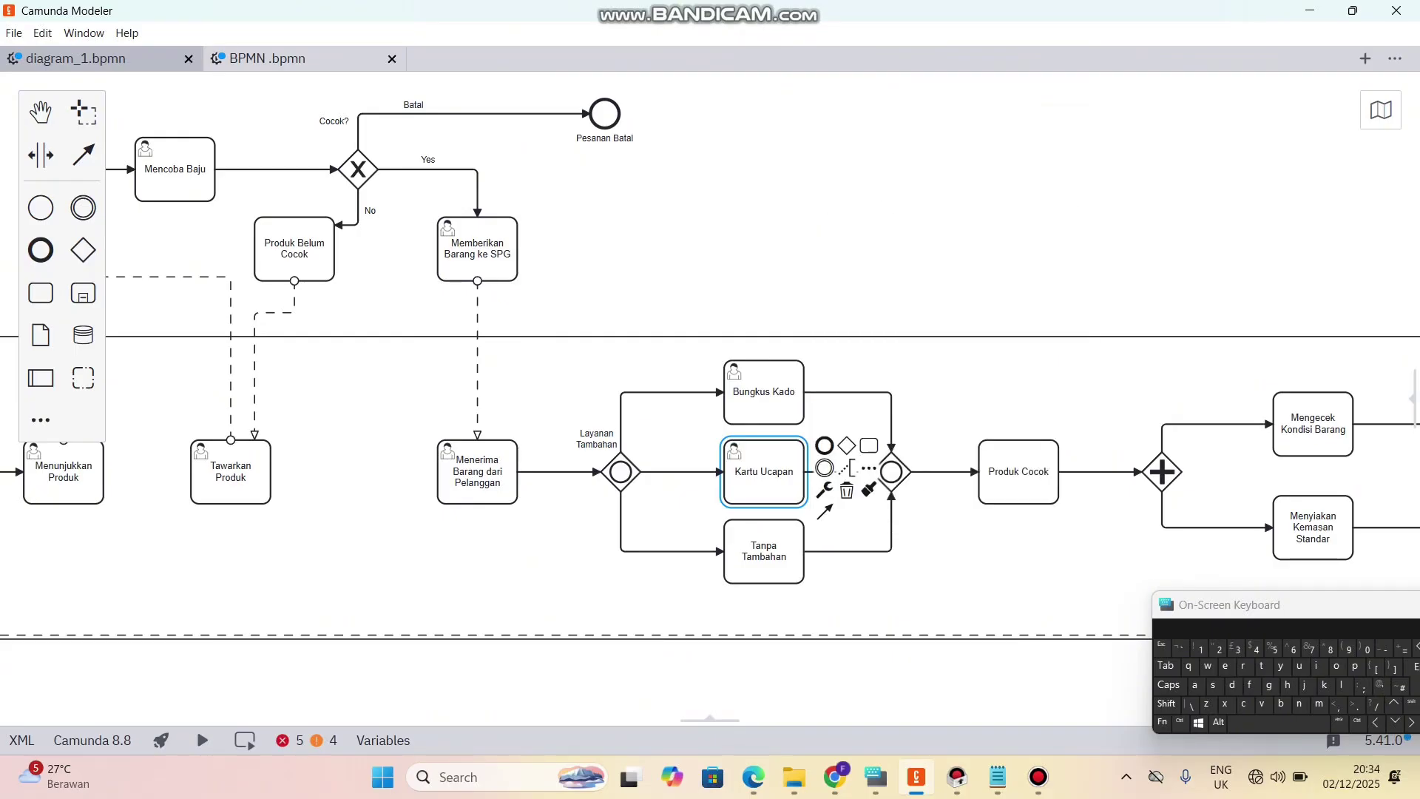
{"action": "left_click", "coordinate": [843, 592]}
- Correct the spelling of the SPG lane's packaging task name to Menyiapkan Kemasan Standar
{"action": "scroll", "coordinate": [842, 591], "scroll_direction": "right", "scroll_amount": 2}
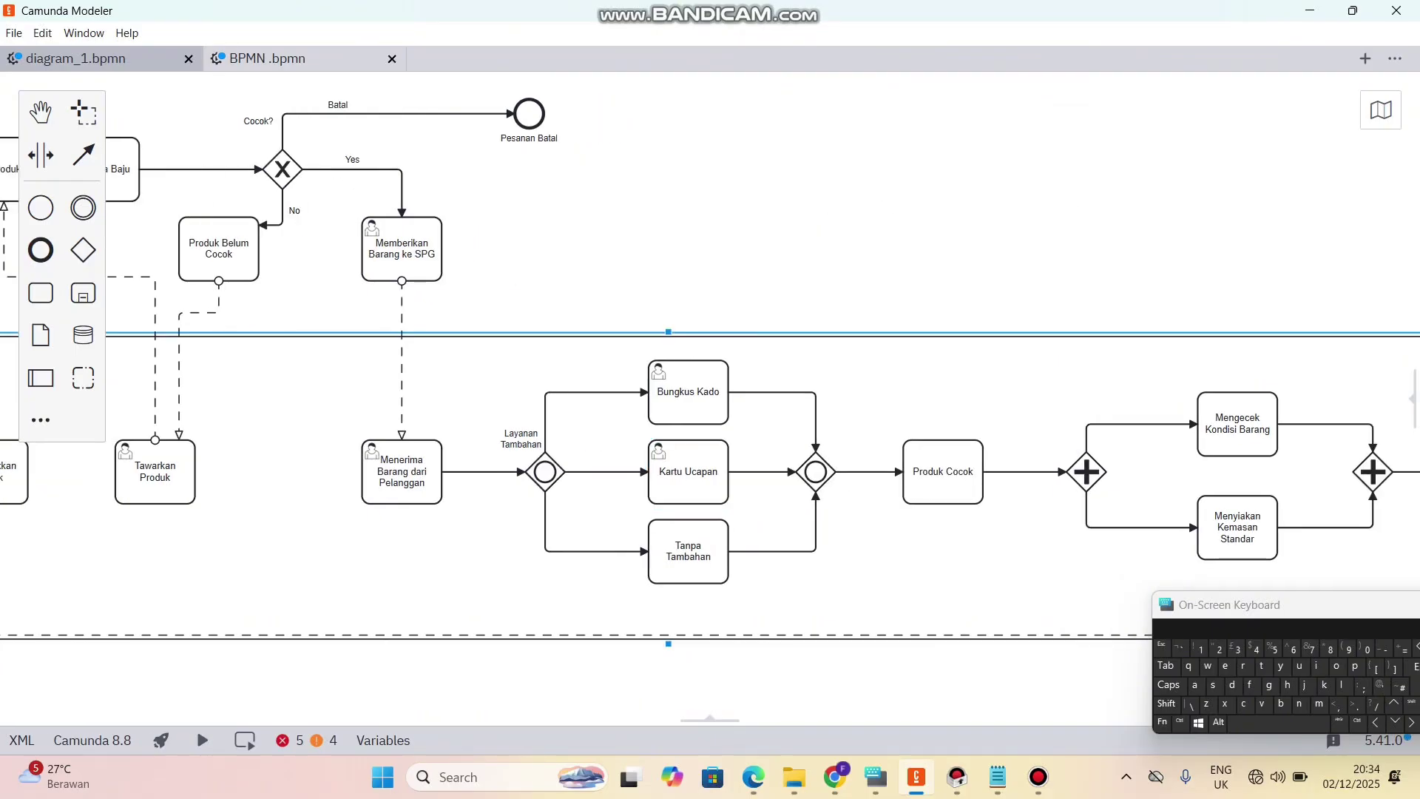
{"action": "scroll", "coordinate": [710, 370], "scroll_direction": "right", "scroll_amount": 5}
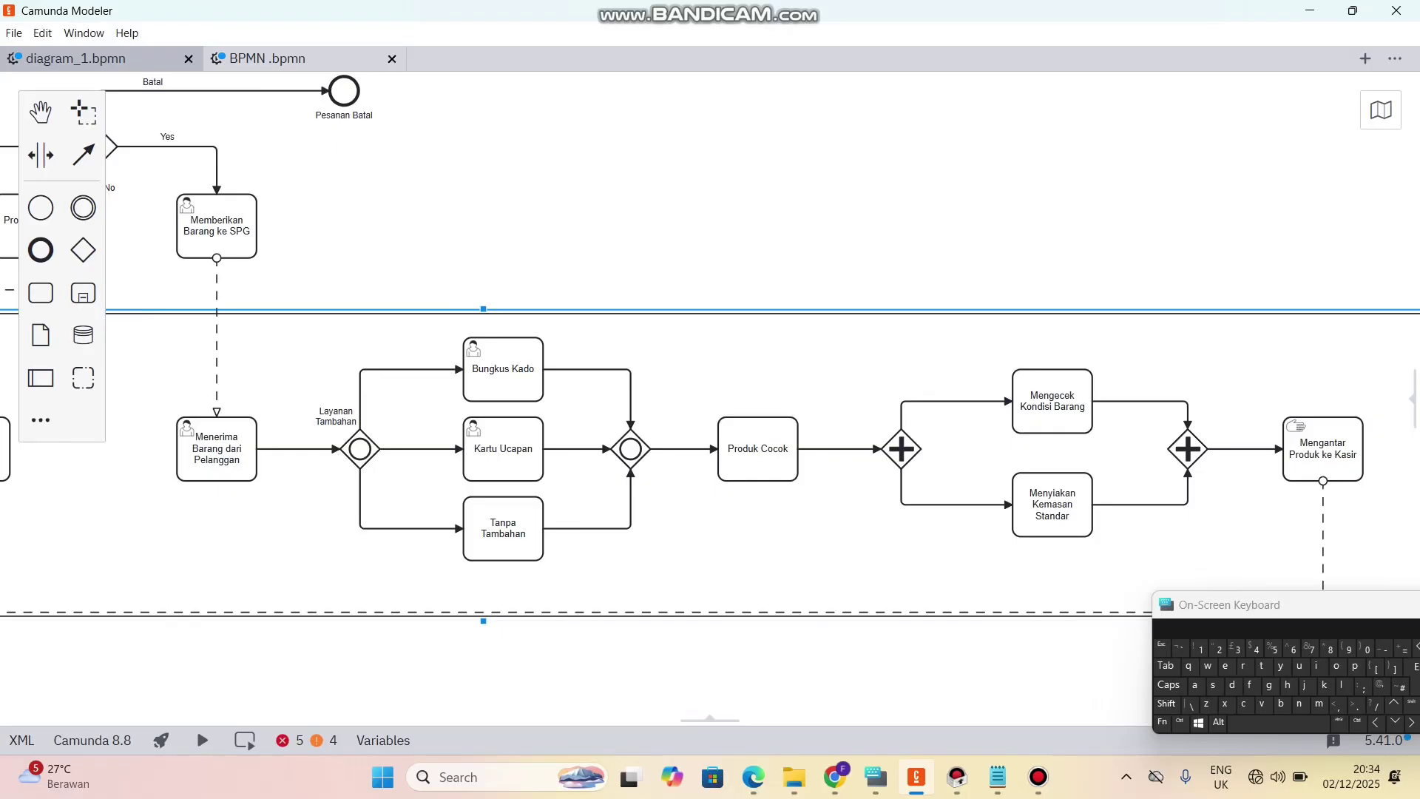
{"action": "left_click", "coordinate": [1052, 401]}
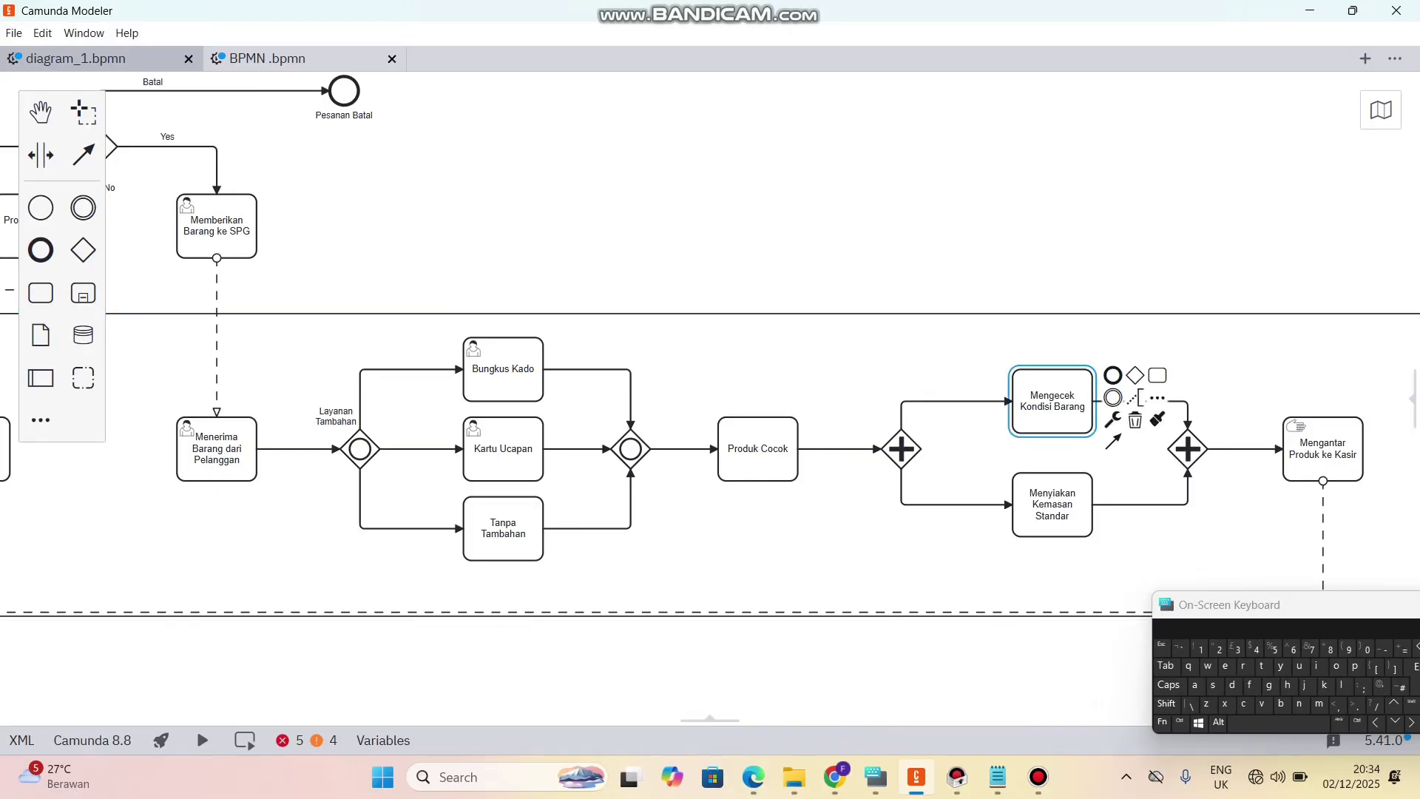
{"action": "left_click", "coordinate": [1052, 503]}
{"action": "double_click", "coordinate": [1053, 503]}
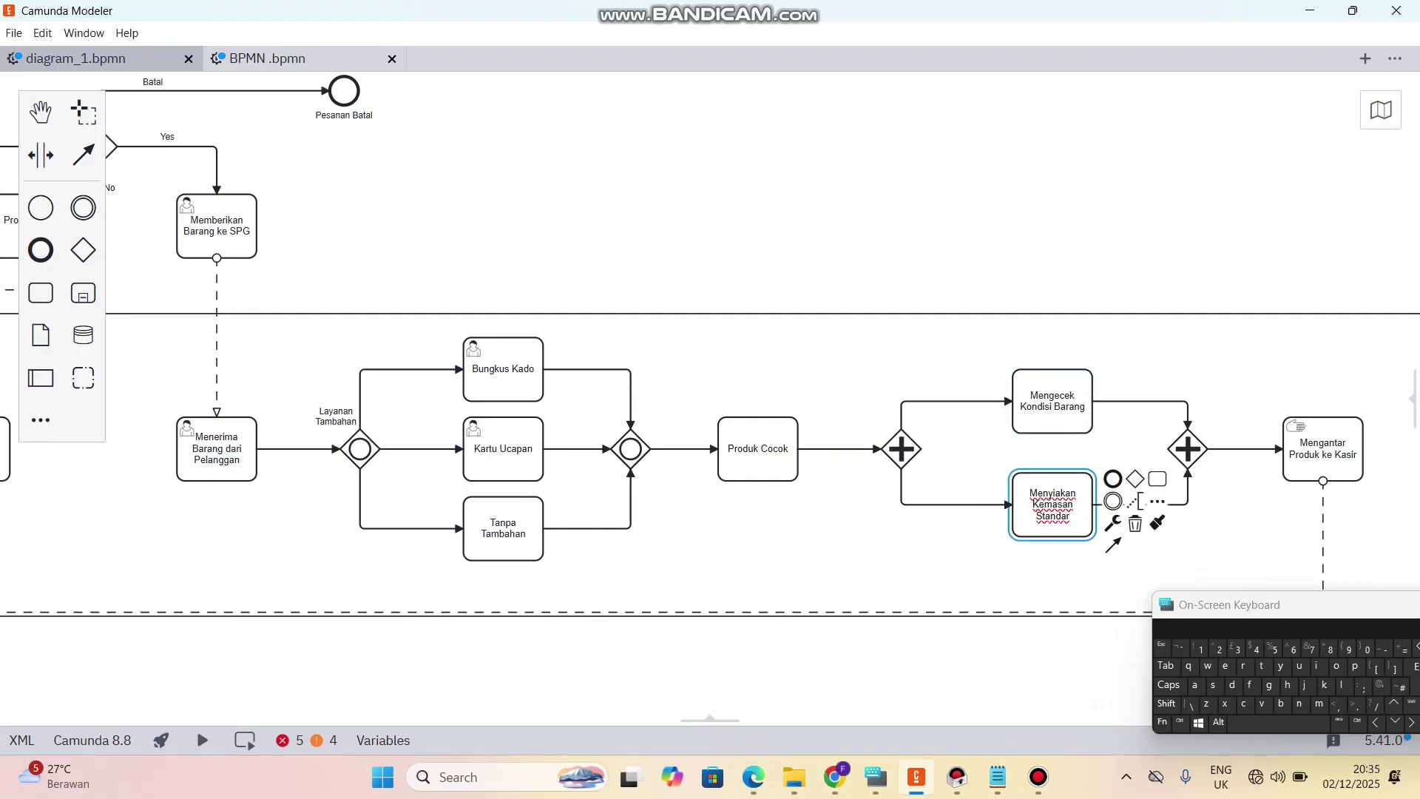
{"action": "type", "text": "p"}
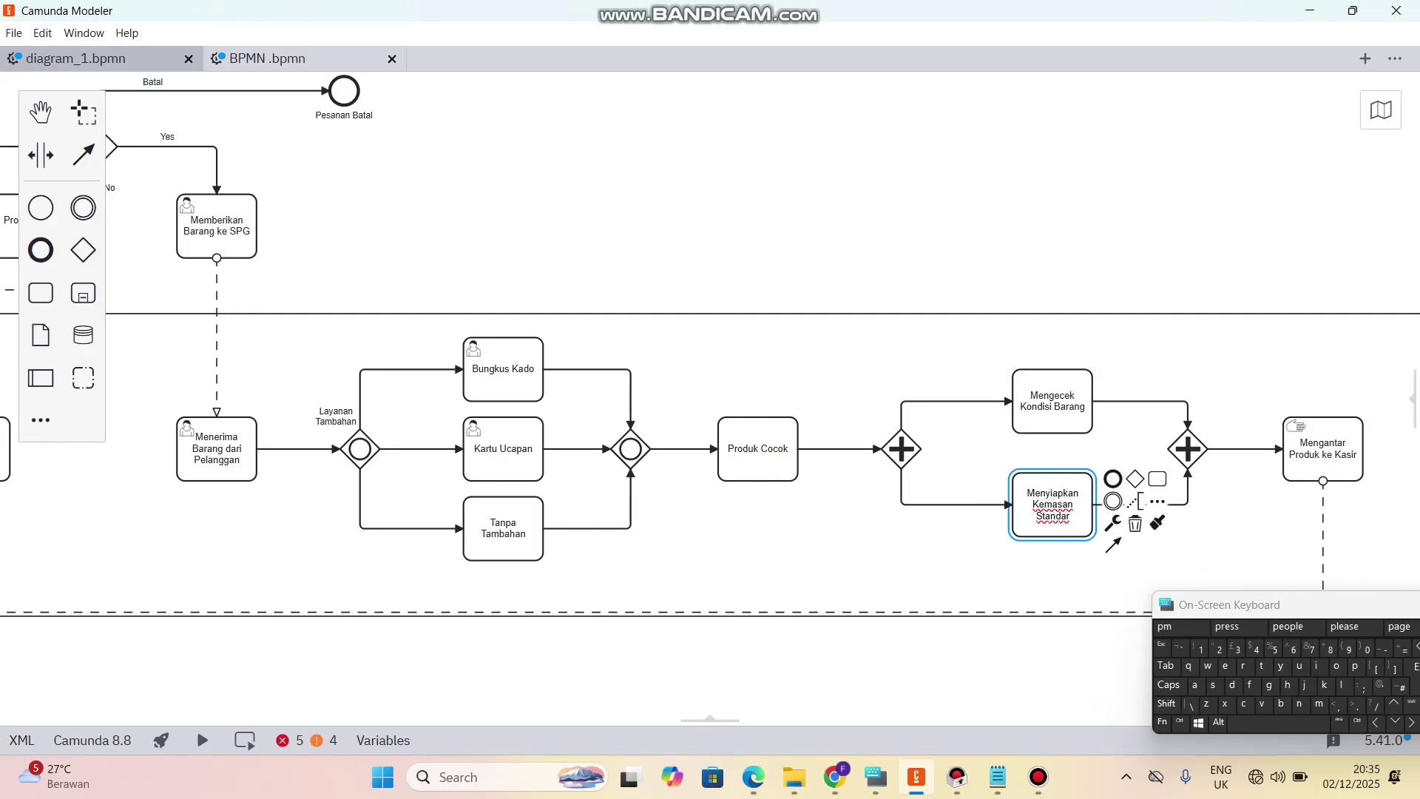
- Change the Mengecek Kondisi Barang and Menyiapkan Kemasan Standar tasks between the parallel gateways into user tasks
{"action": "left_click", "coordinate": [1053, 401]}
{"action": "right_click", "coordinate": [1029, 385]}
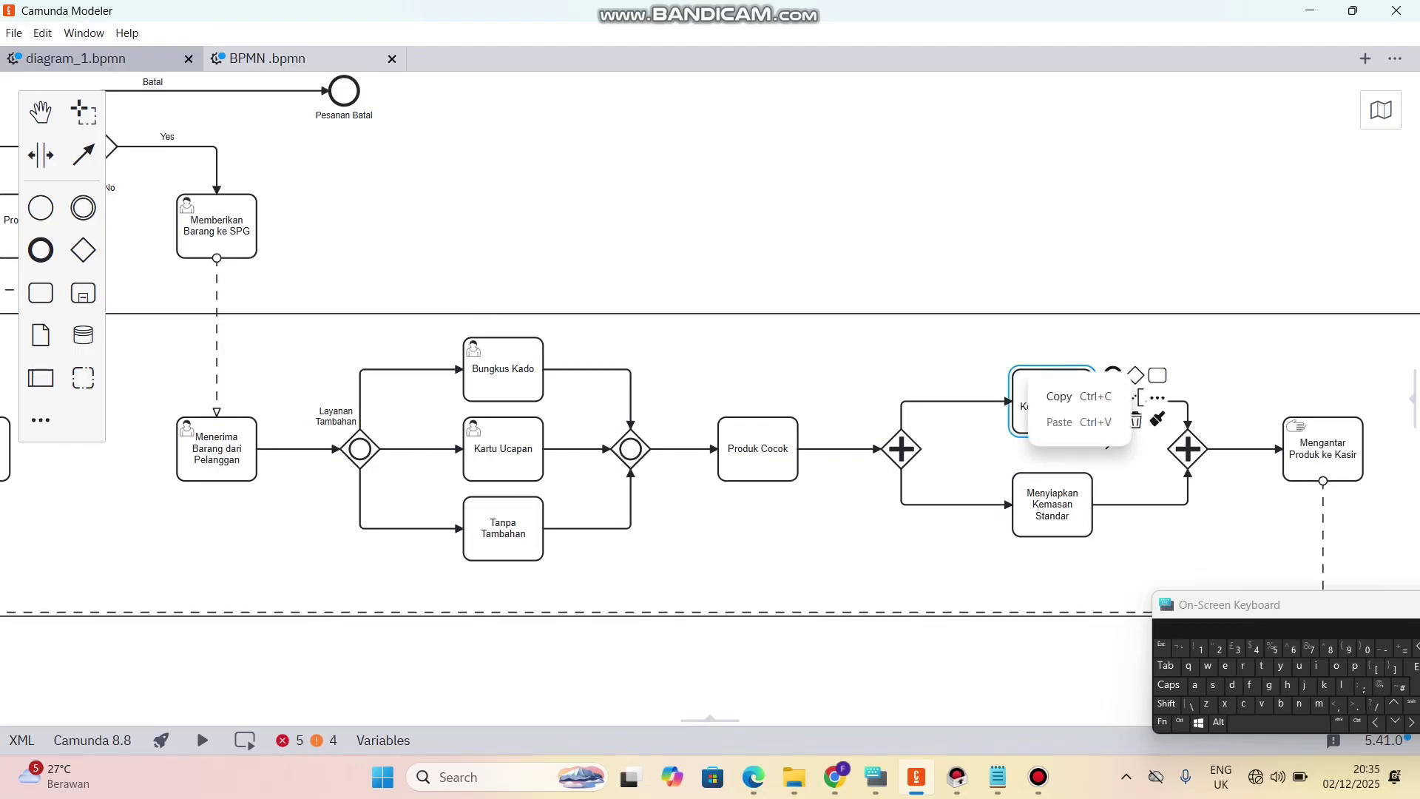
{"action": "left_click", "coordinate": [1117, 460]}
{"action": "left_click", "coordinate": [1052, 401]}
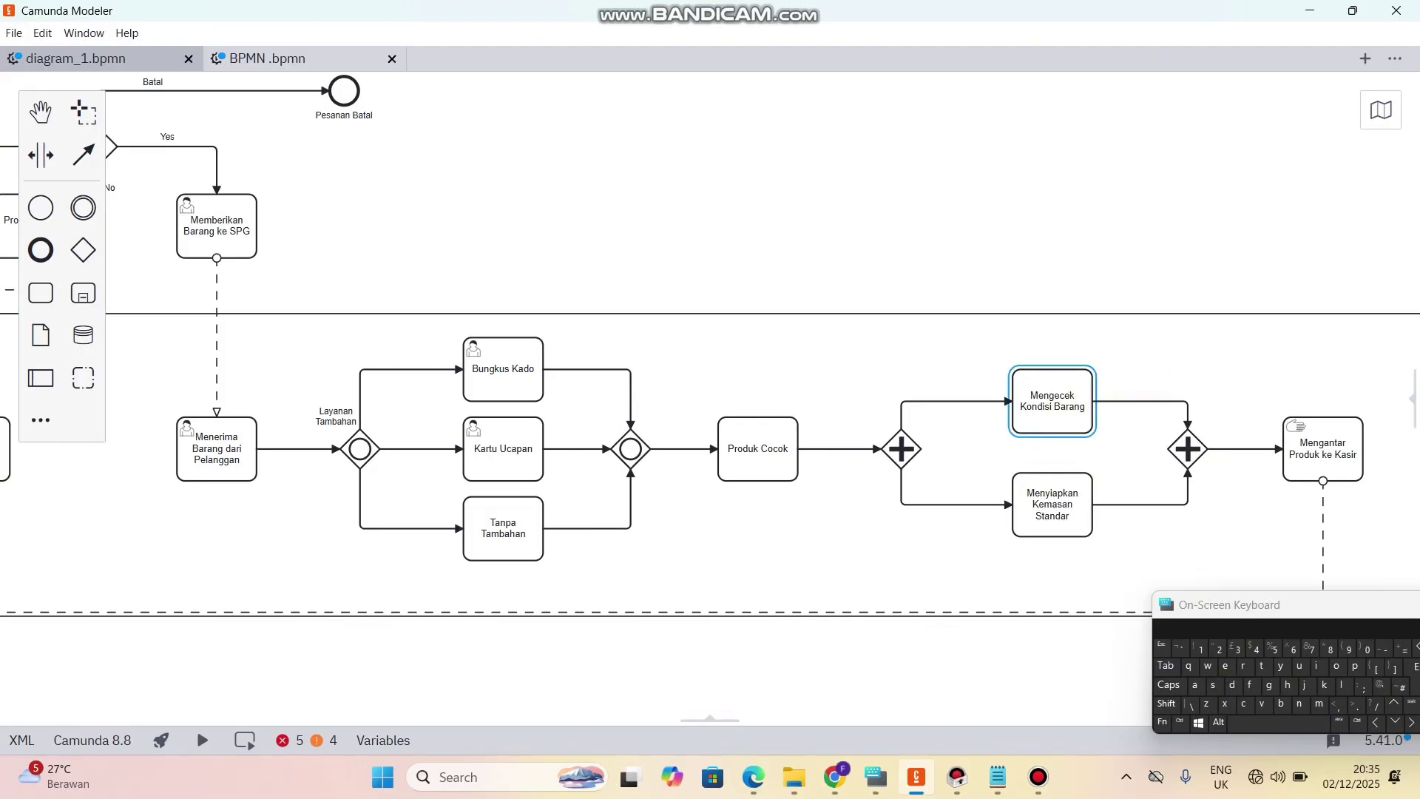
{"action": "key", "text": "r"}
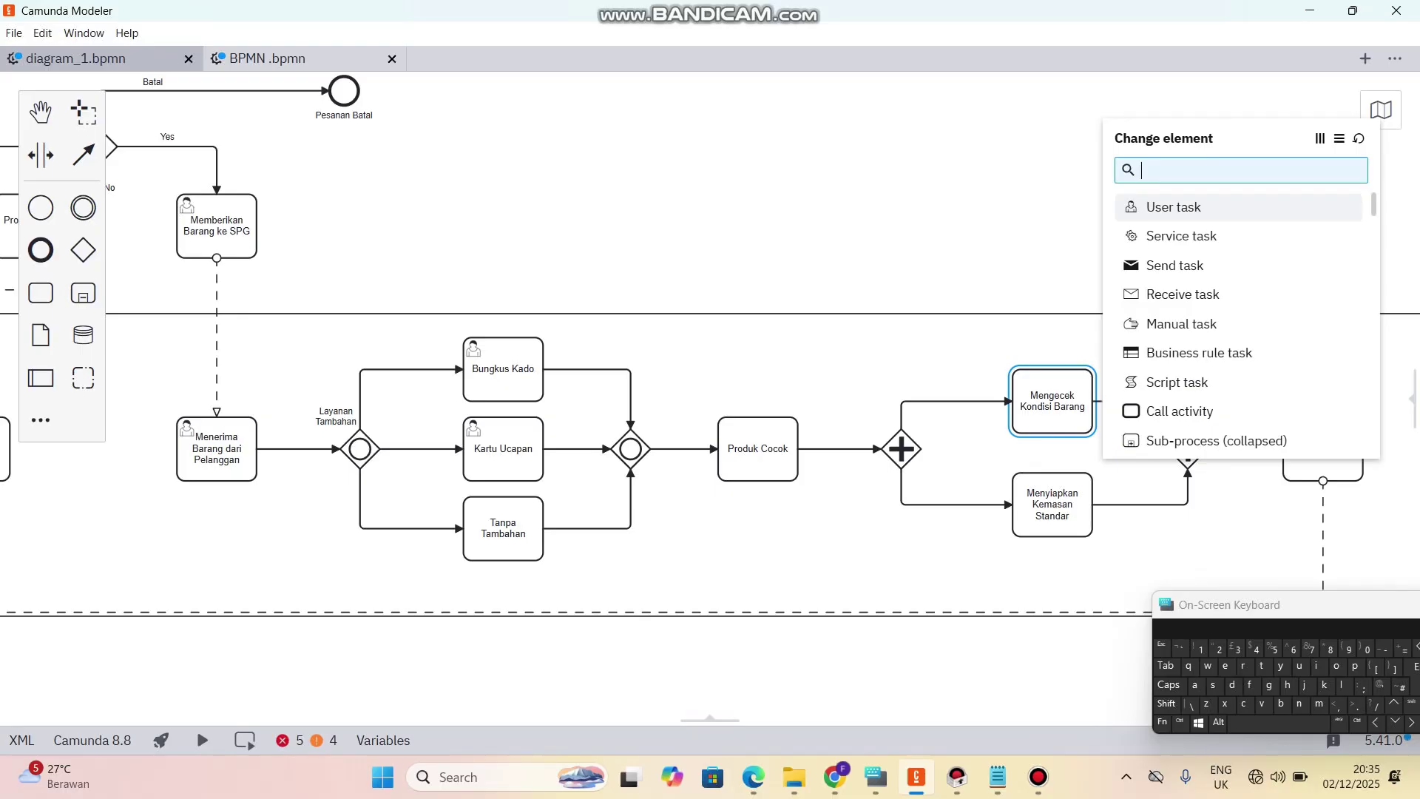
{"action": "key", "text": "Return"}
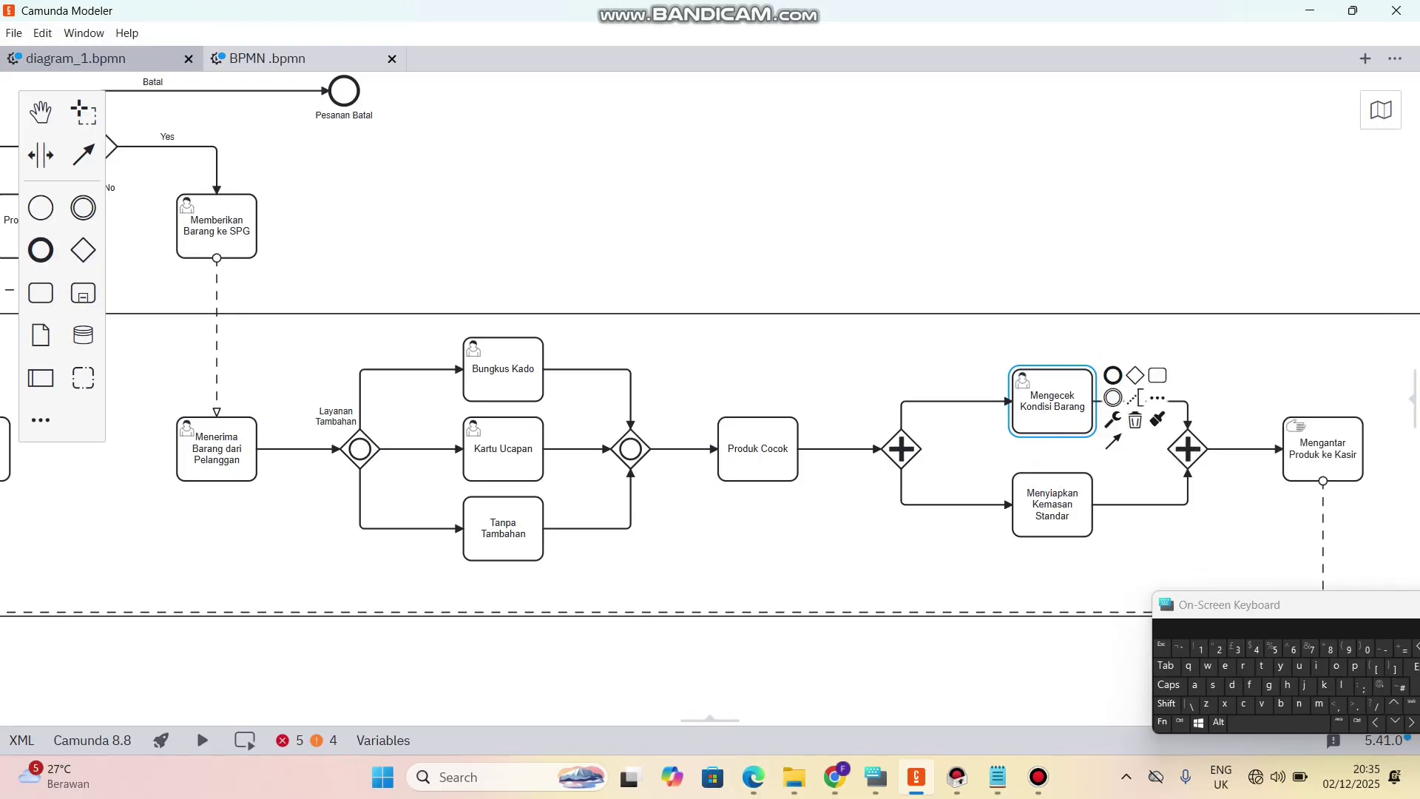
{"action": "left_click", "coordinate": [1052, 503]}
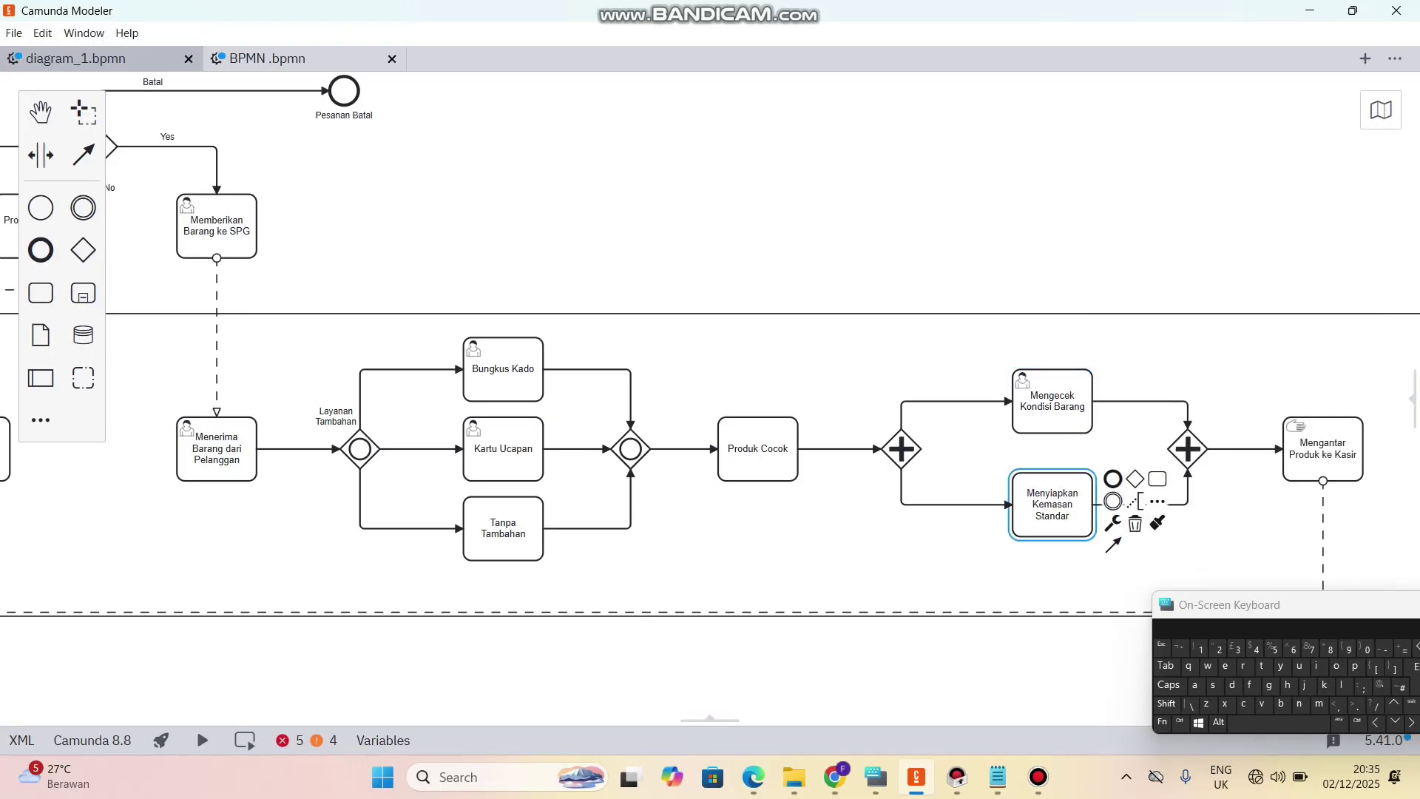
{"action": "left_click", "coordinate": [1112, 522]}
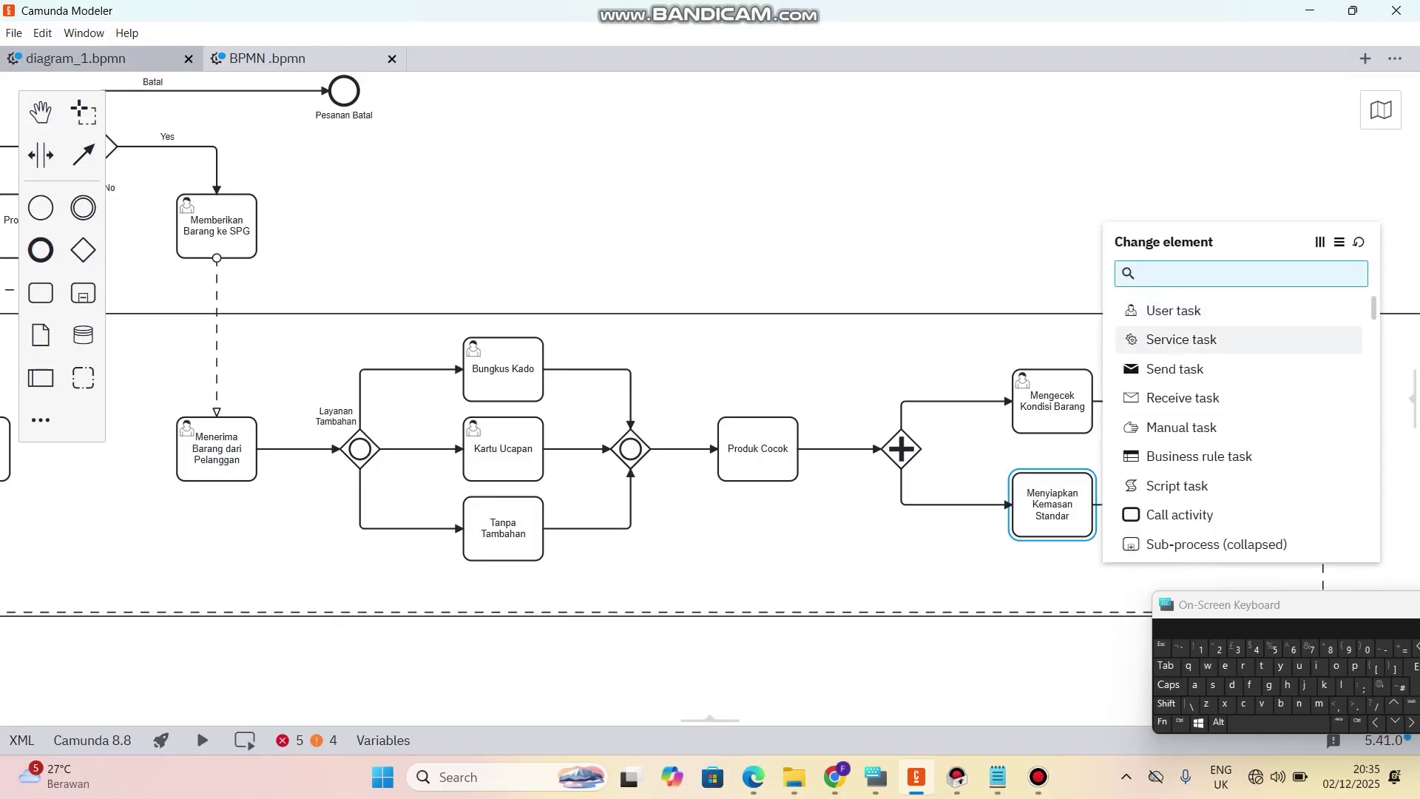
{"action": "key", "text": "Return"}
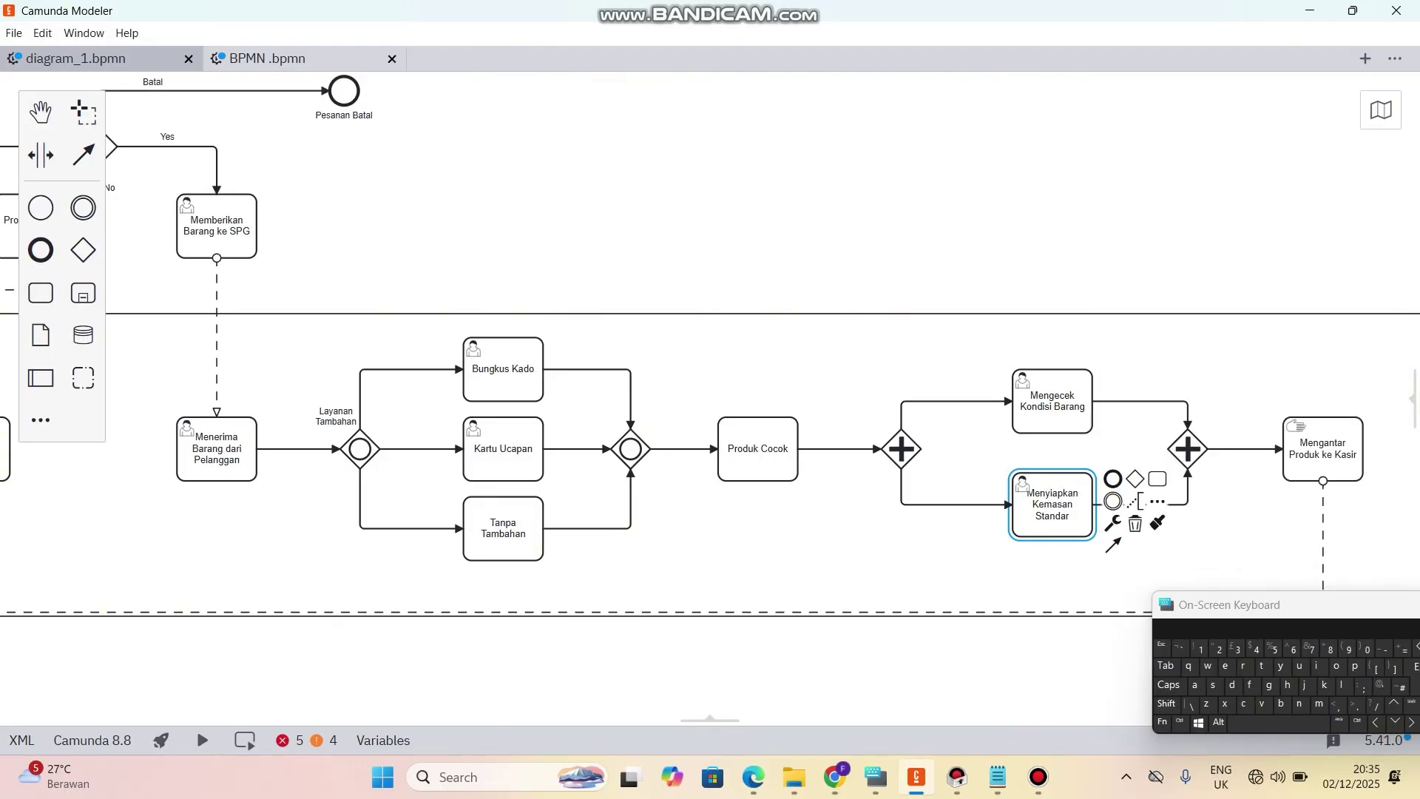
{"action": "left_click", "coordinate": [1242, 518]}
{"action": "left_click", "coordinate": [1242, 517]}
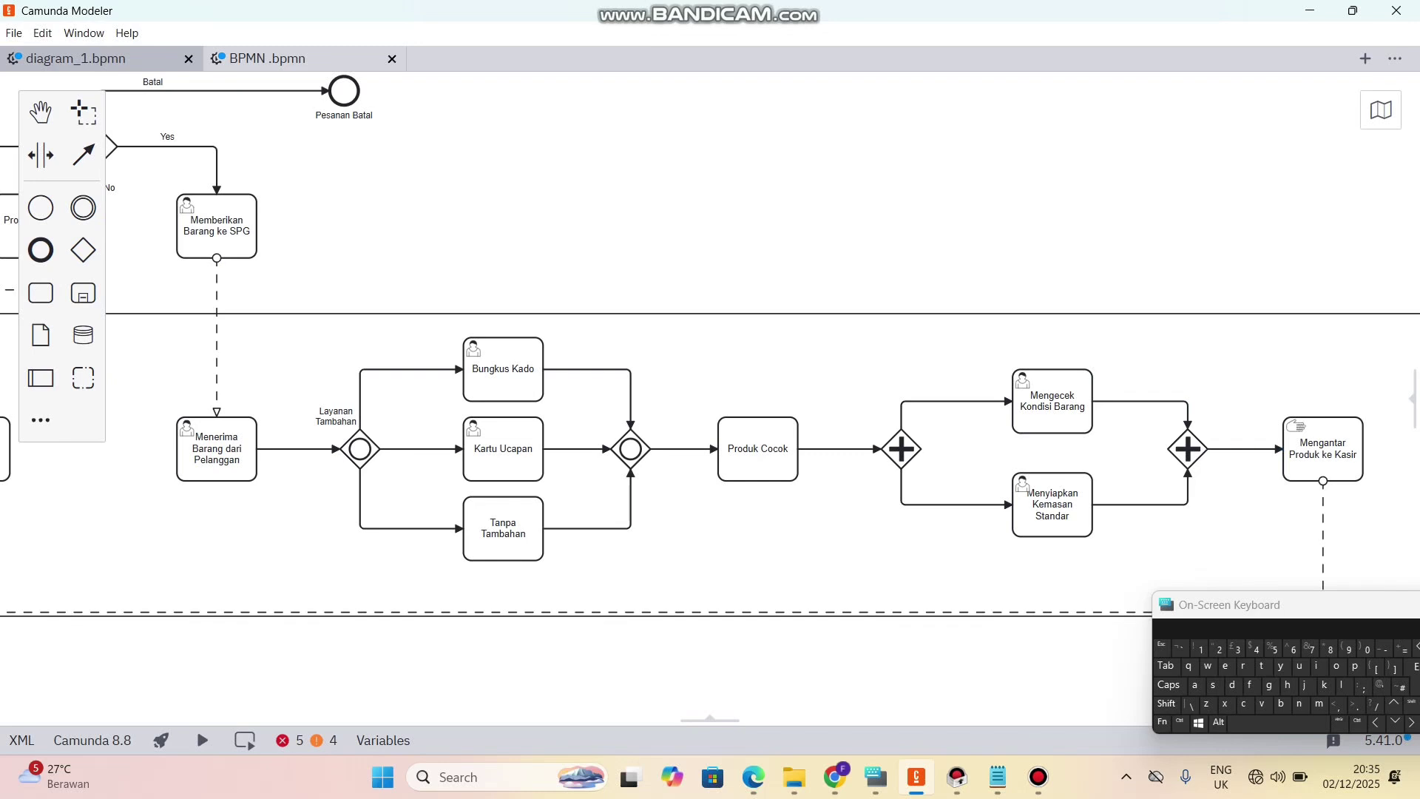
- Rename the lower branch of the Kasir lane's Metode Bayar gateway as Qris/Debit
{"action": "left_click", "coordinate": [1187, 448]}
{"action": "scroll", "coordinate": [1187, 448], "scroll_direction": "down", "scroll_amount": 3}
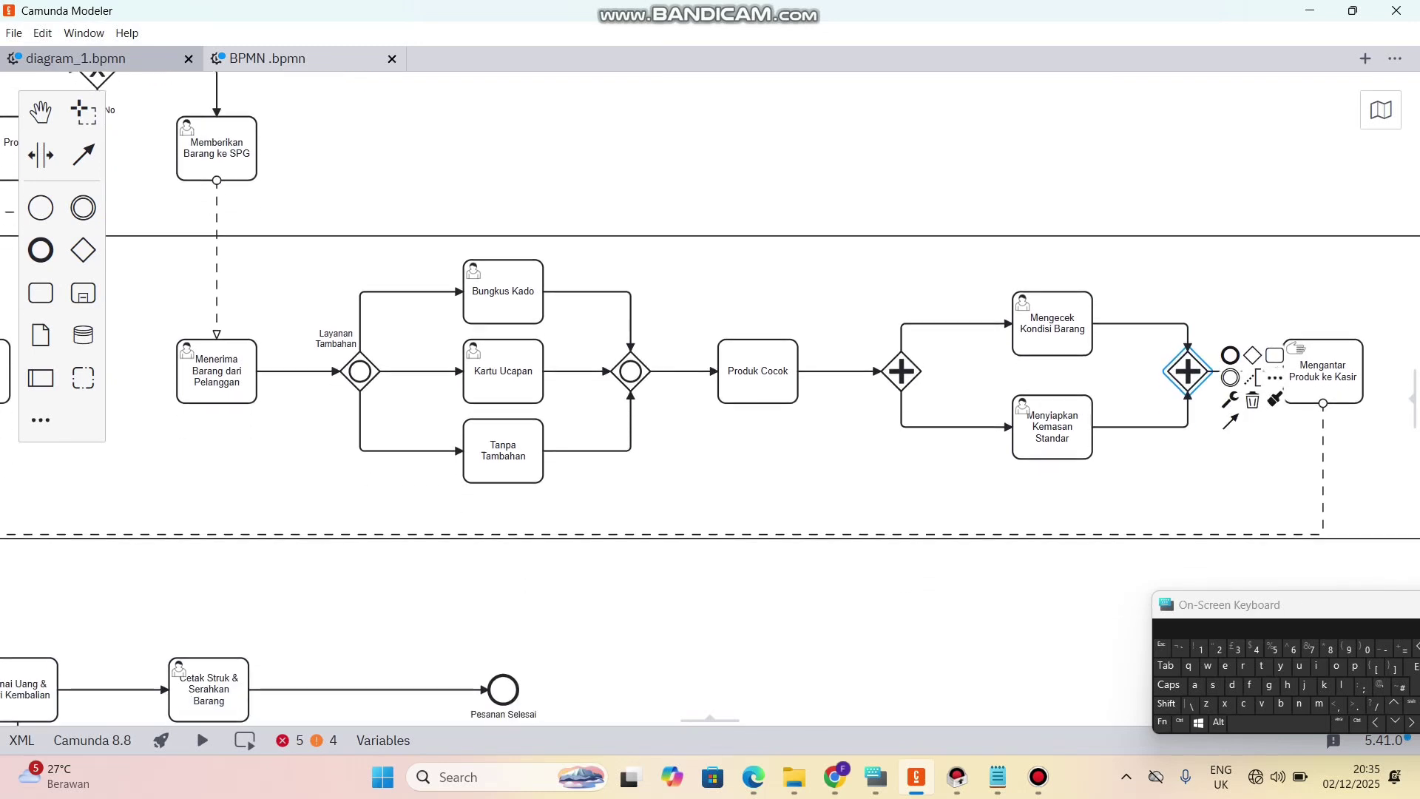
{"action": "left_click", "coordinate": [917, 591]}
{"action": "scroll", "coordinate": [917, 591], "scroll_direction": "left", "scroll_amount": 16}
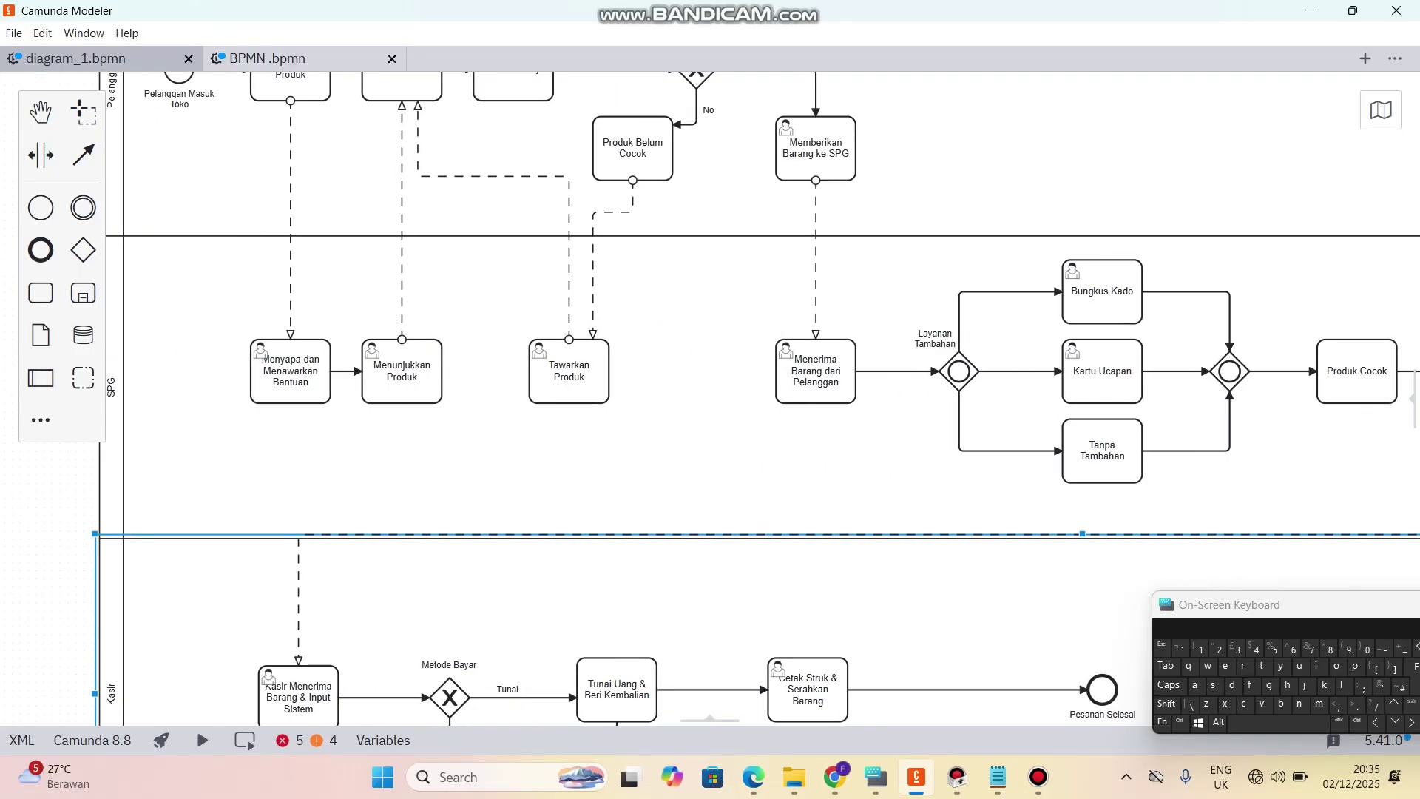
{"action": "scroll", "coordinate": [916, 591], "scroll_direction": "down", "scroll_amount": 1}
{"action": "scroll", "coordinate": [710, 400], "scroll_direction": "down", "scroll_amount": 5}
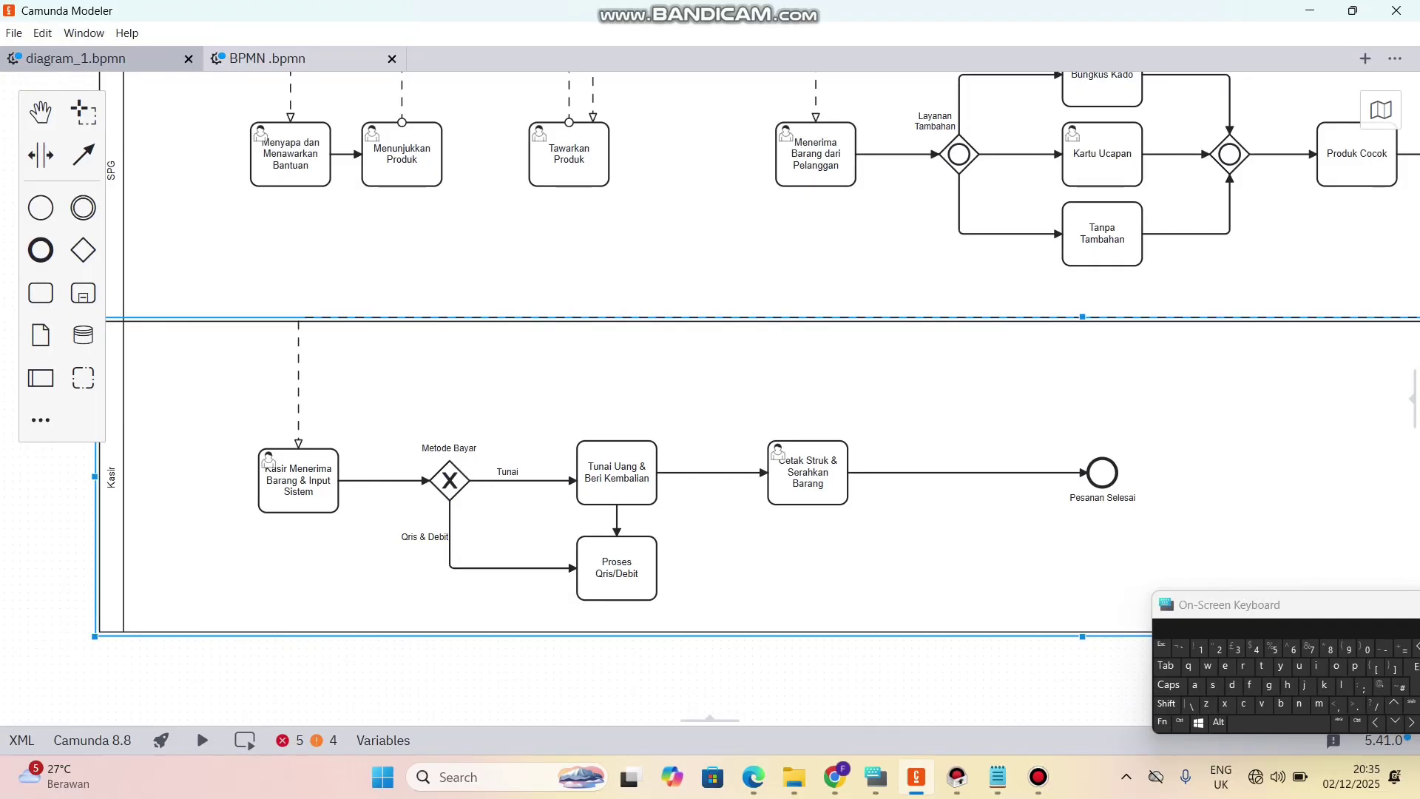
{"action": "left_click", "coordinate": [449, 448]}
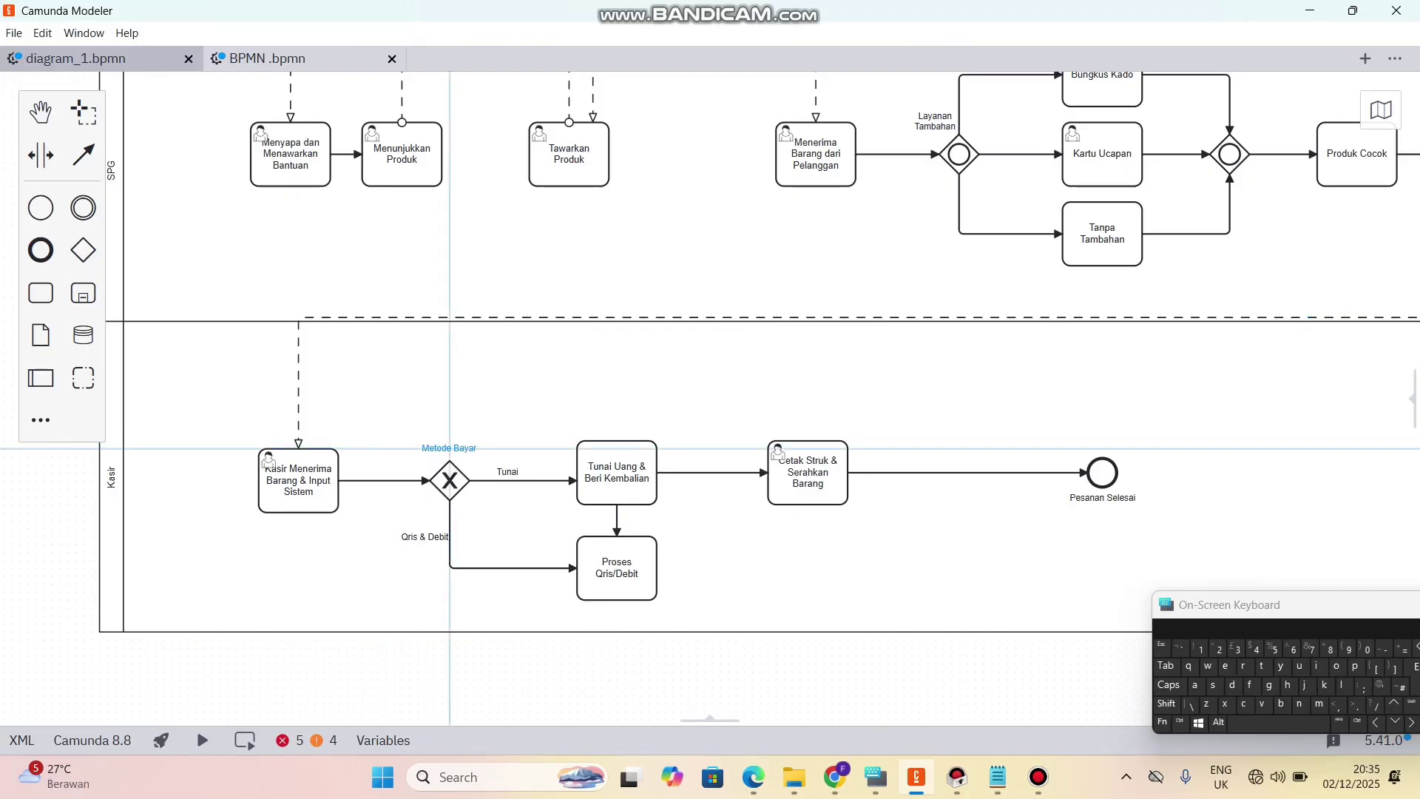
{"action": "left_click", "coordinate": [510, 399]}
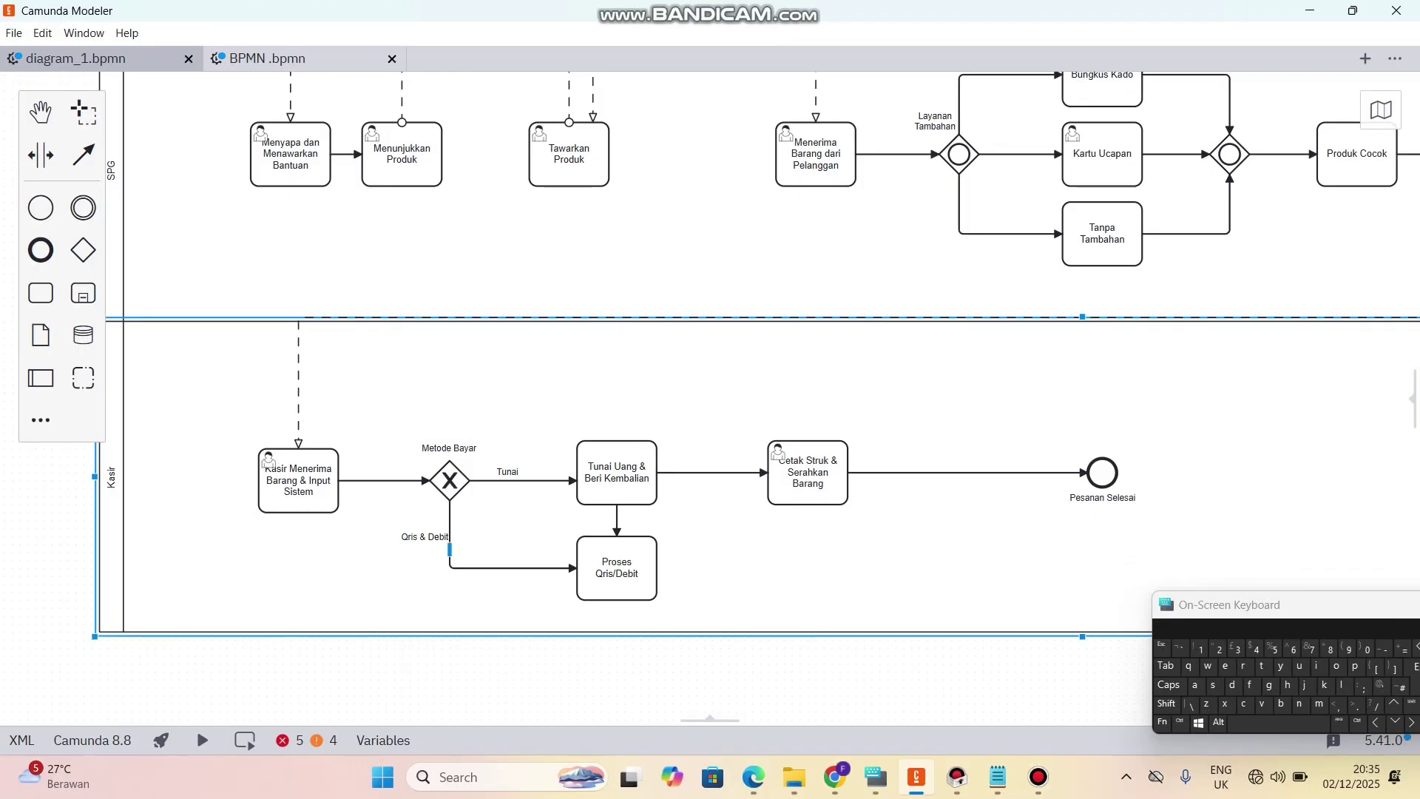
{"action": "double_click", "coordinate": [425, 537]}
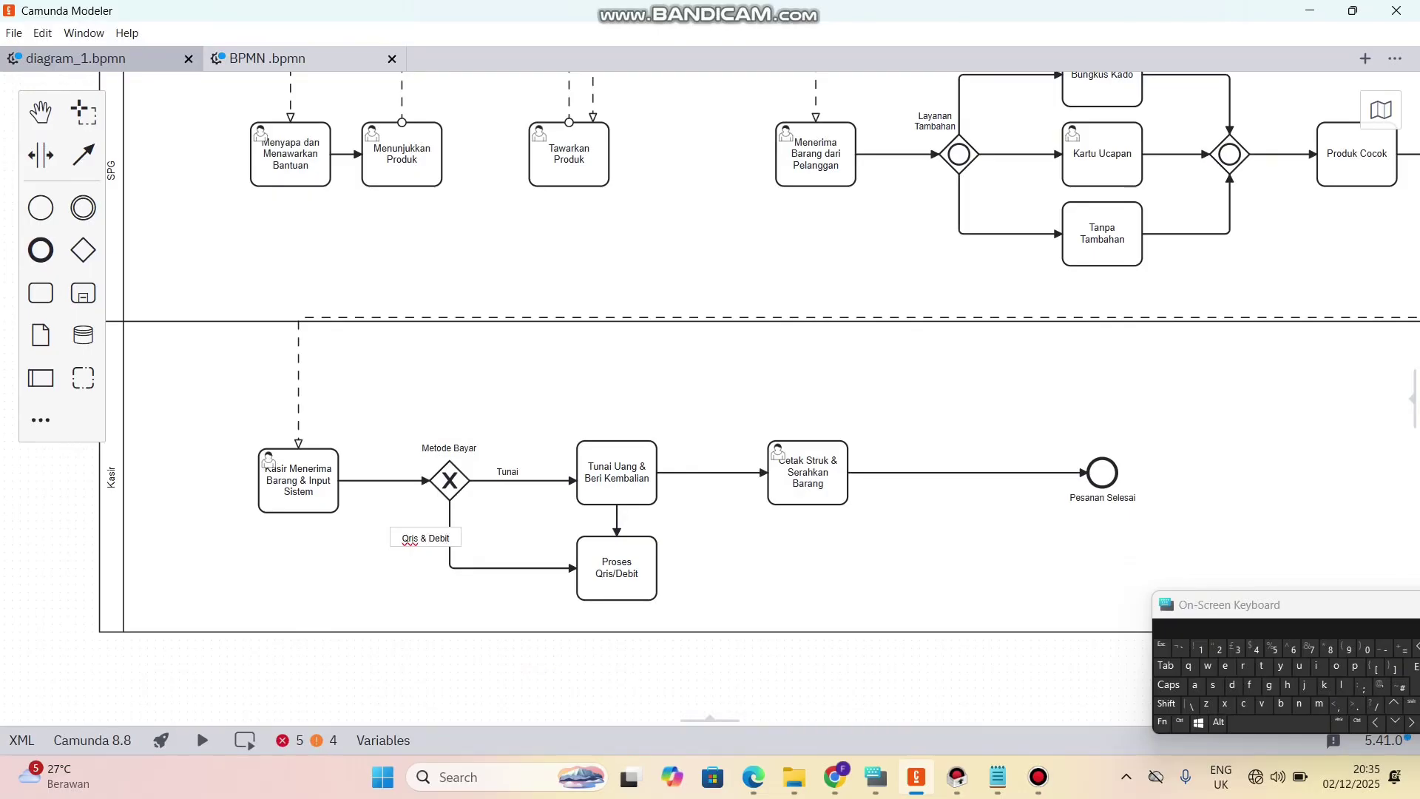
{"action": "left_click", "coordinate": [432, 537]}
{"action": "type", "text": "##"}
{"action": "key", "text": "BackSpace"}
{"action": "key", "text": "BackSpace"}
{"action": "key", "text": "BackSpace"}
{"action": "key", "text": "BackSpace"}
{"action": "left_click", "coordinate": [1166, 703]}
{"action": "type", "text": "?"}
{"action": "key", "text": "BackSpace"}
{"action": "type", "text": "/"}
{"action": "left_click", "coordinate": [499, 534]}
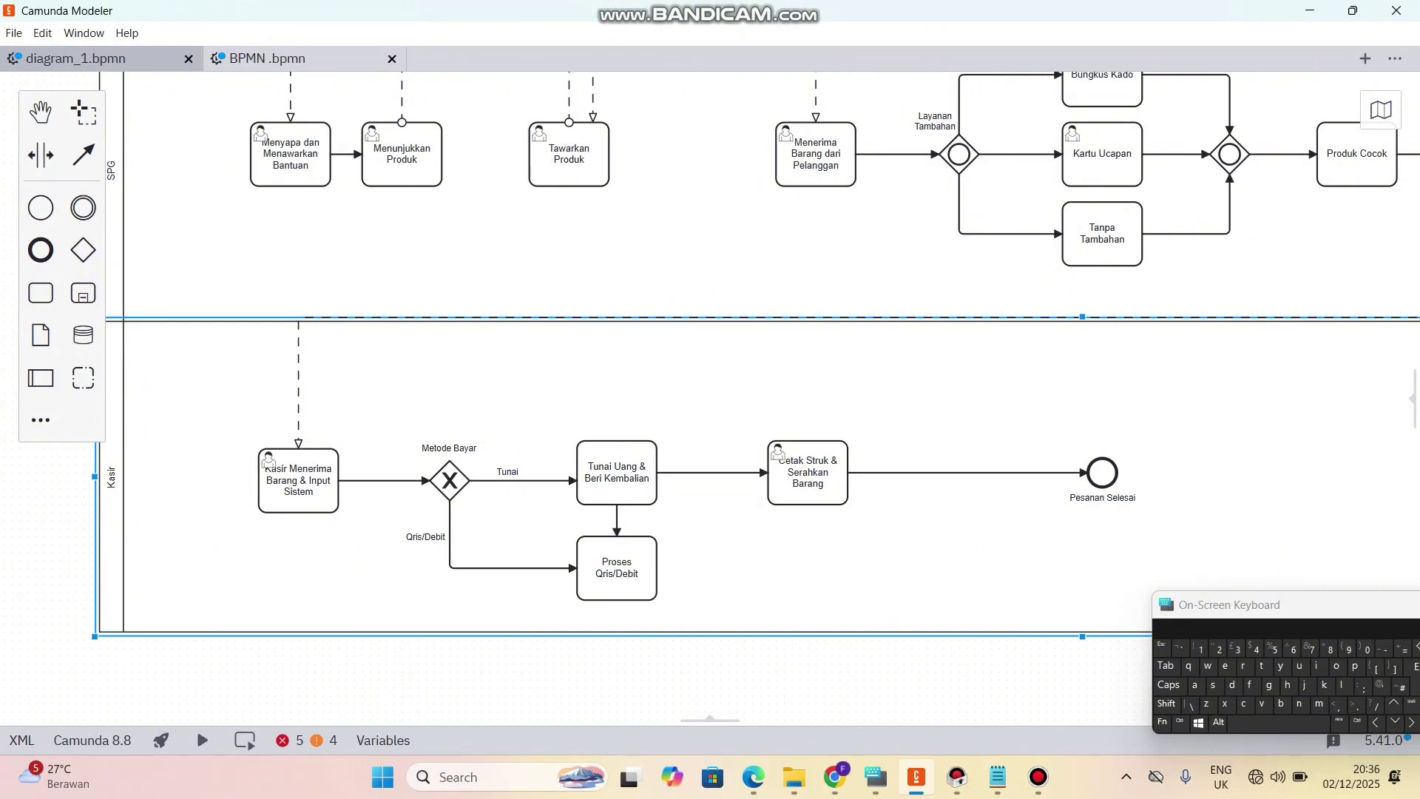
{"action": "left_click", "coordinate": [617, 474]}
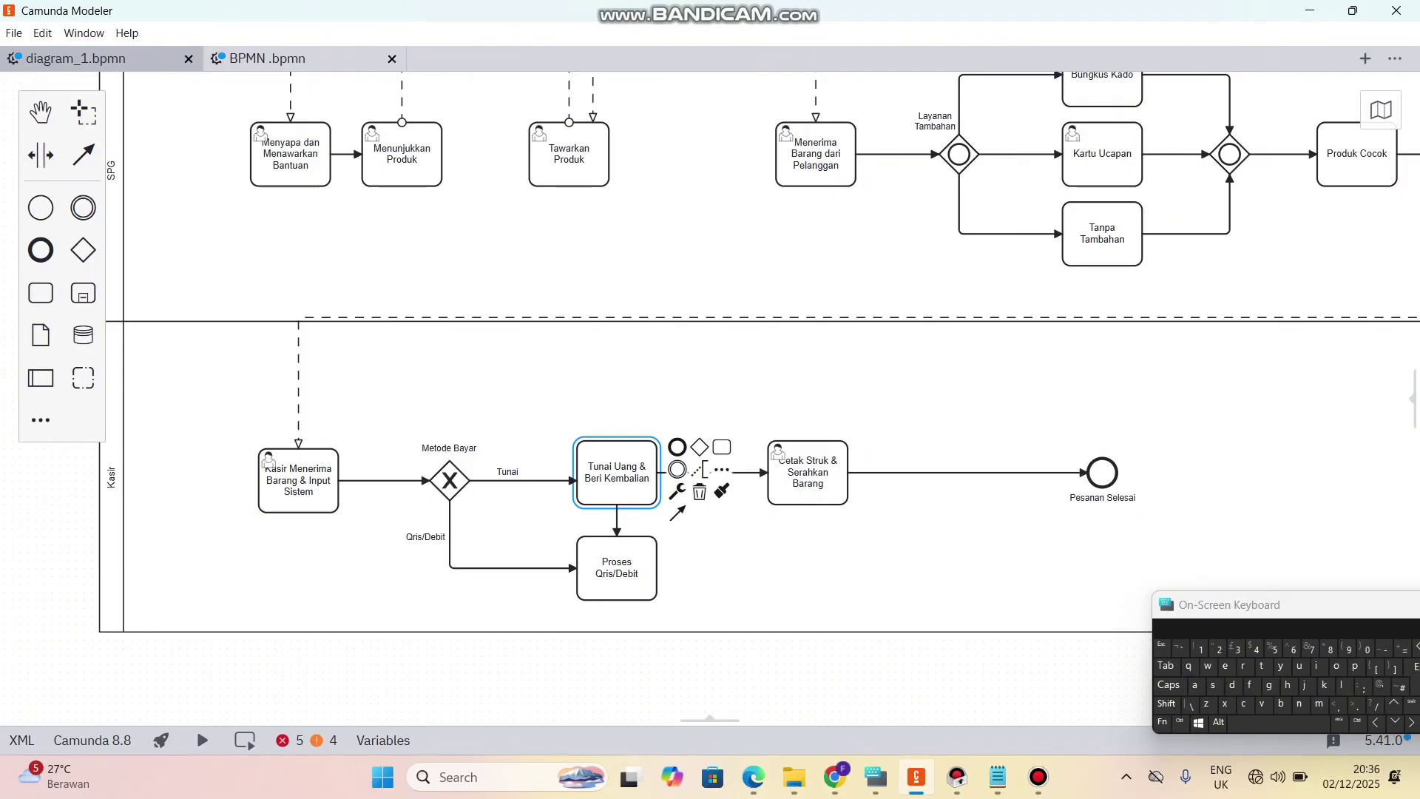
{"action": "left_click", "coordinate": [714, 555]}
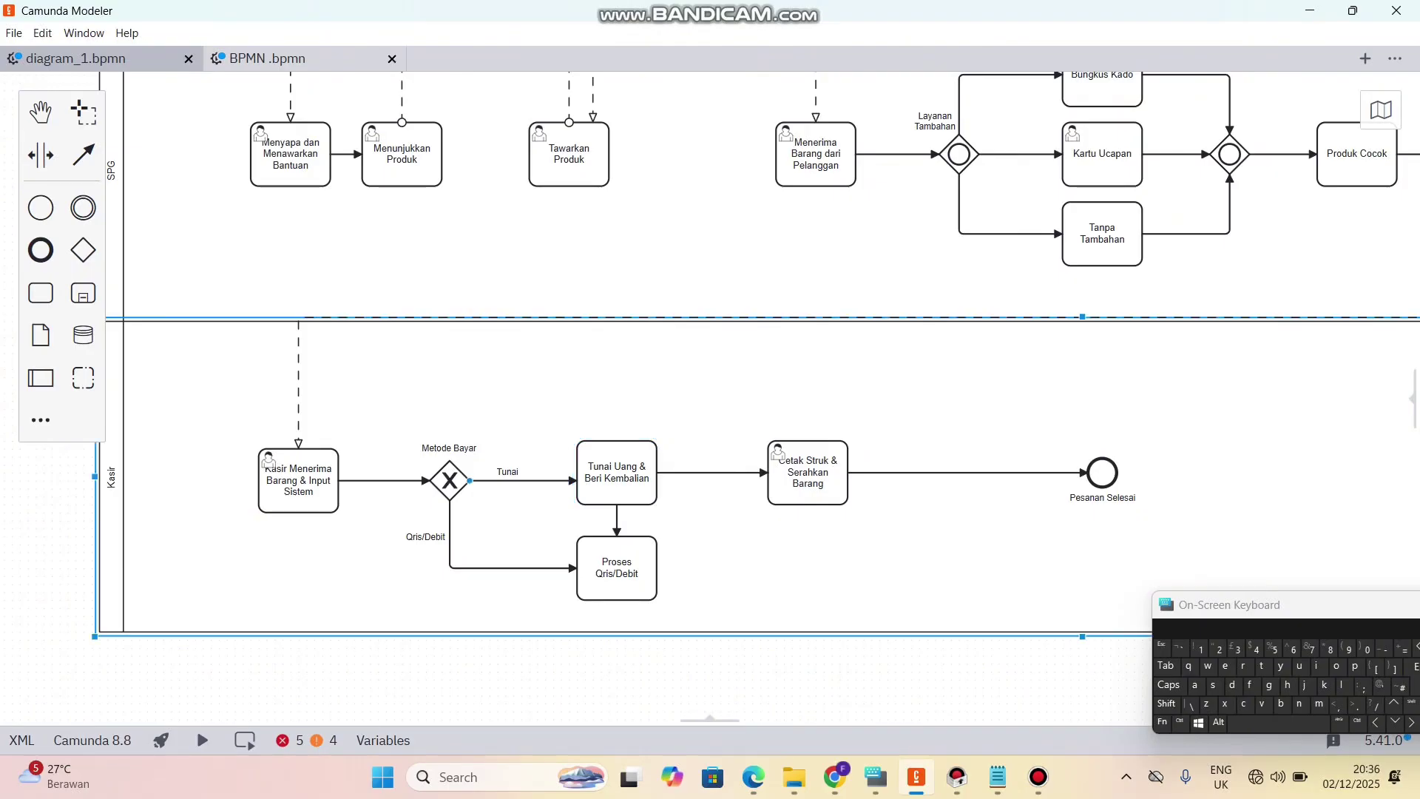